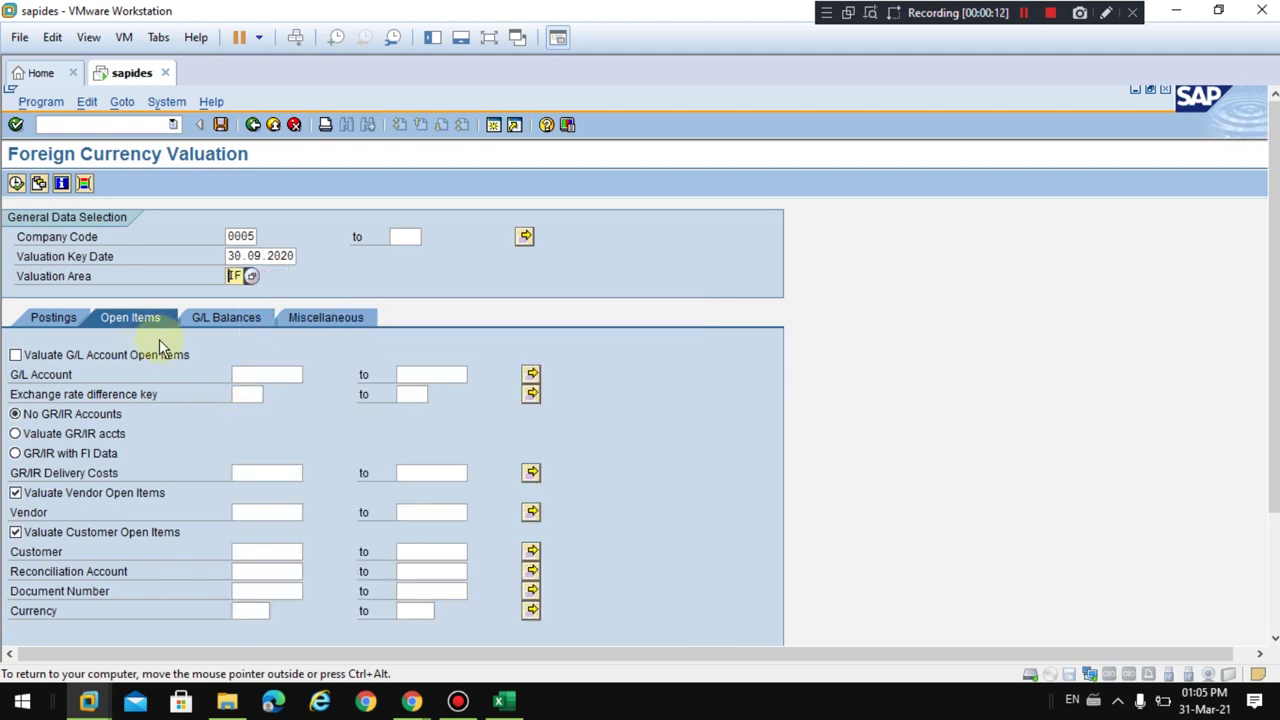
# Run the foreign currency valuation and review the valuation method and valuated items in the resulting list.
pyautogui.click(16, 184)
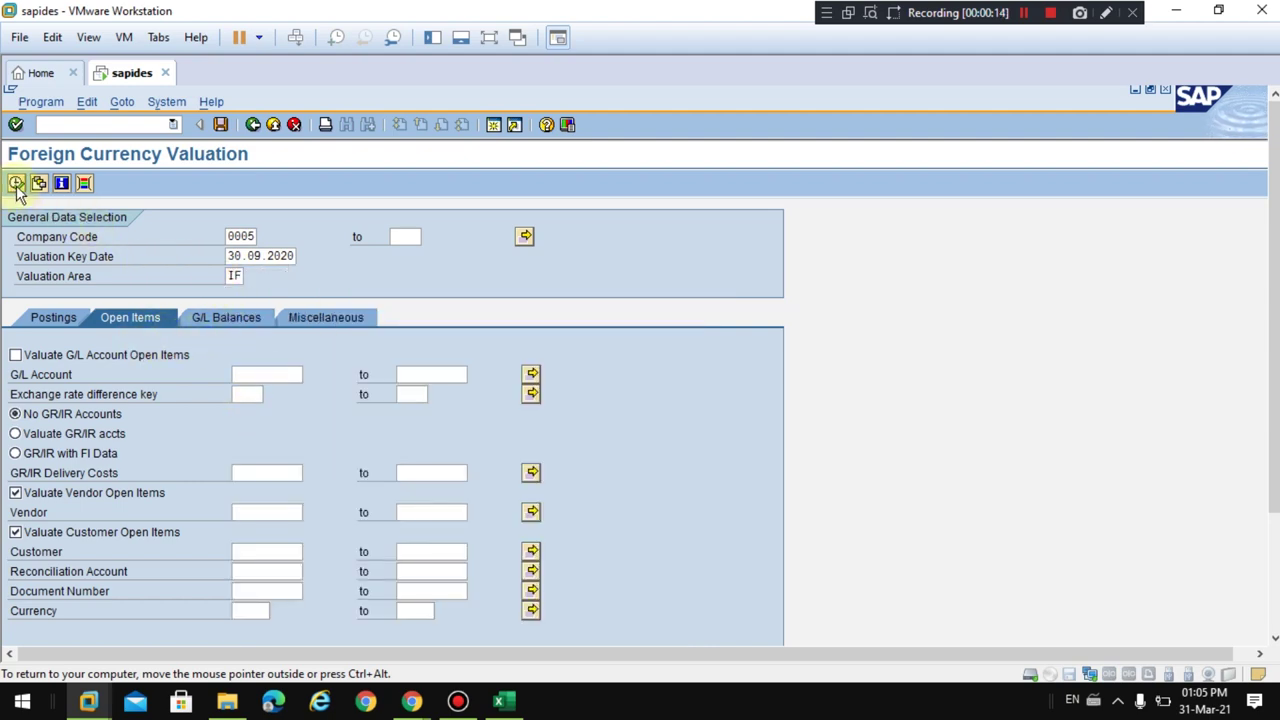
pyautogui.click(1106, 14)
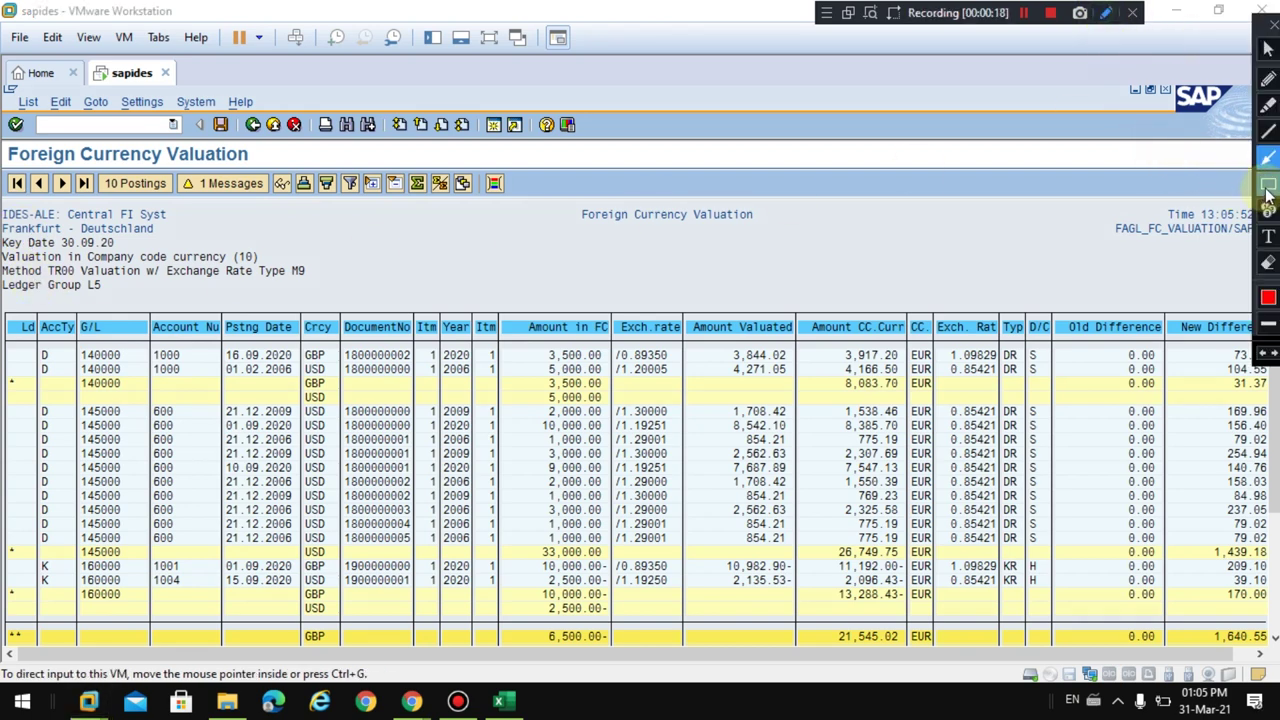
pyautogui.click(1268, 184)
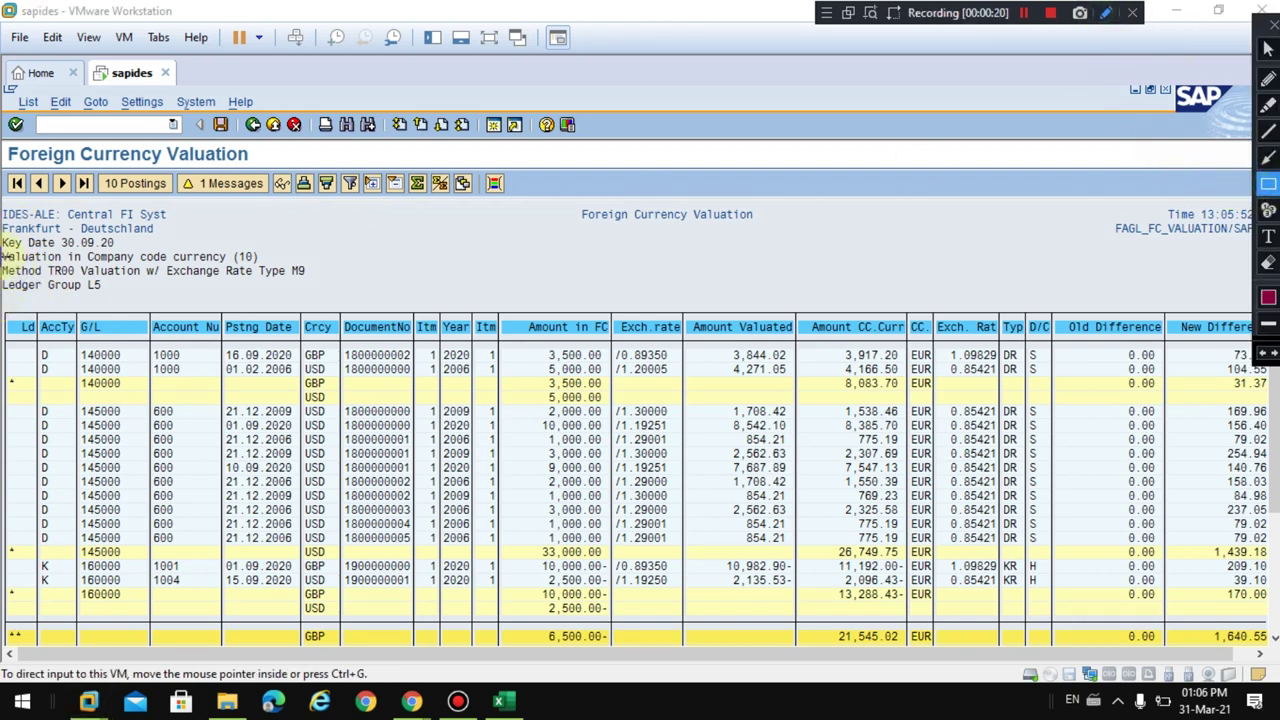
pyautogui.moveTo(3, 263)
pyautogui.mouseDown()
pyautogui.moveTo(126, 285)
pyautogui.moveTo(310, 280)
pyautogui.mouseUp()
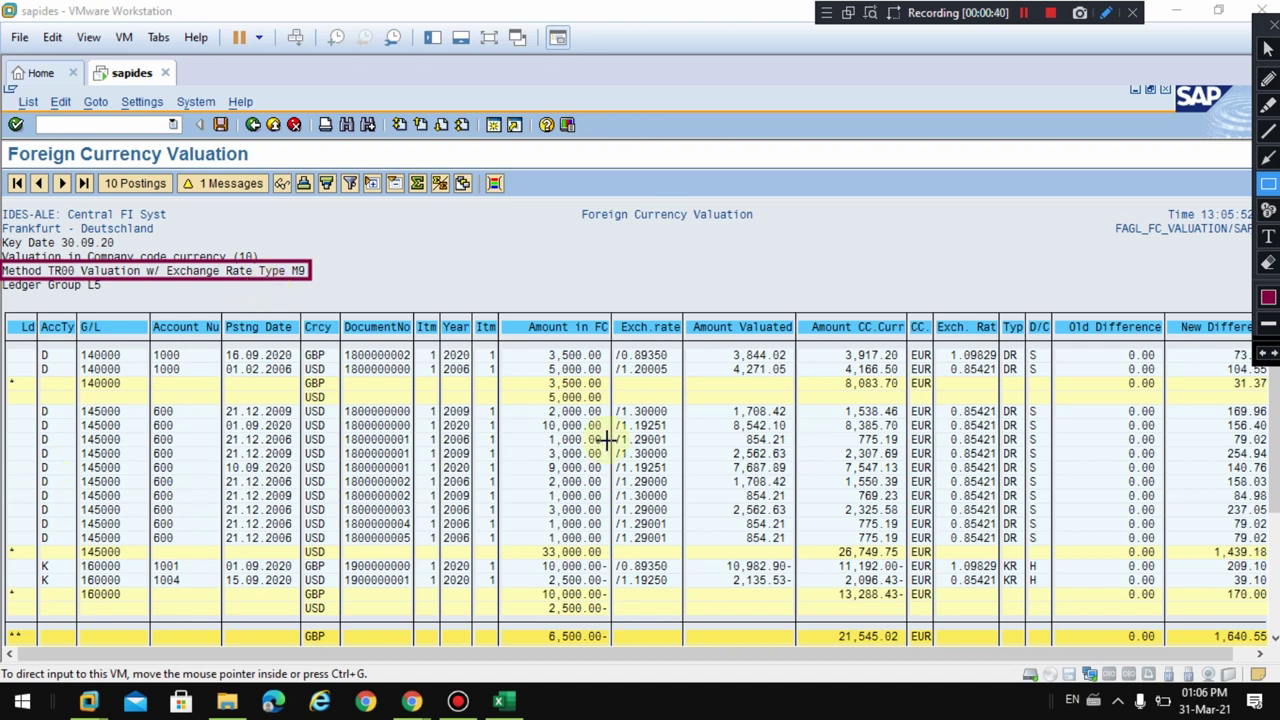
pyautogui.press('Escape')
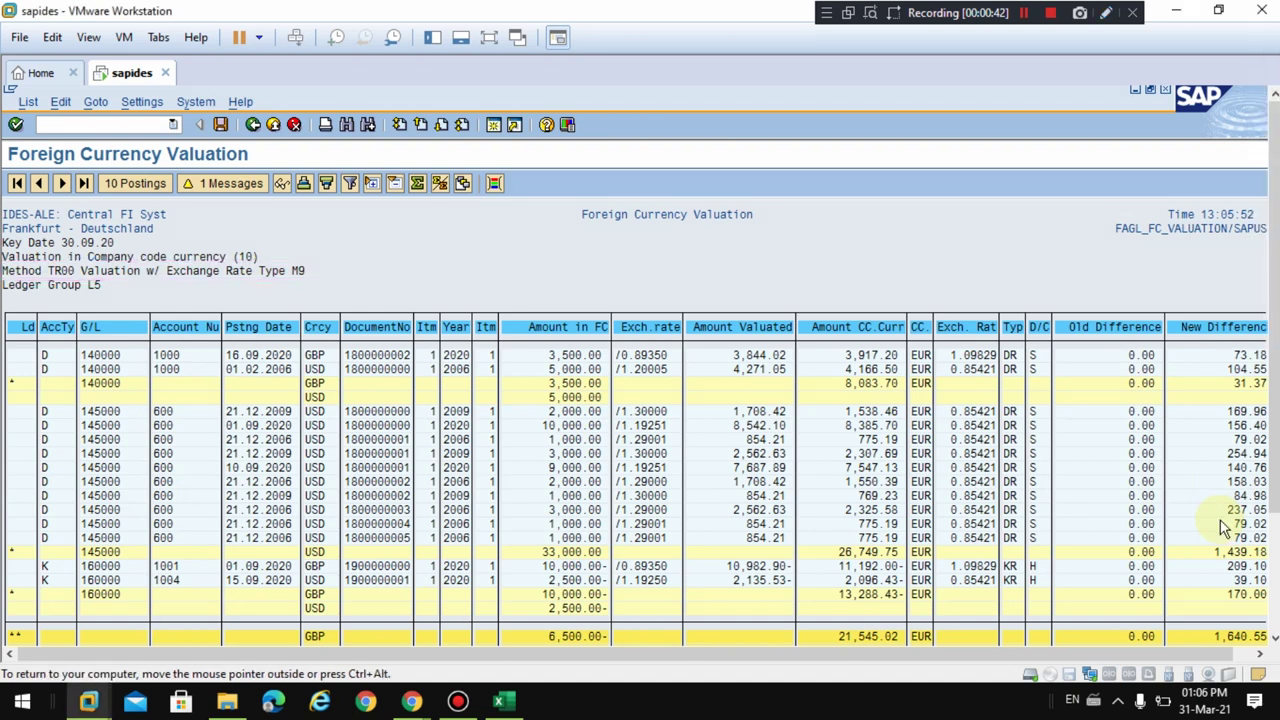
pyautogui.click(1275, 568)
pyautogui.moveTo(1275, 568); pyautogui.dragTo(1272, 534)
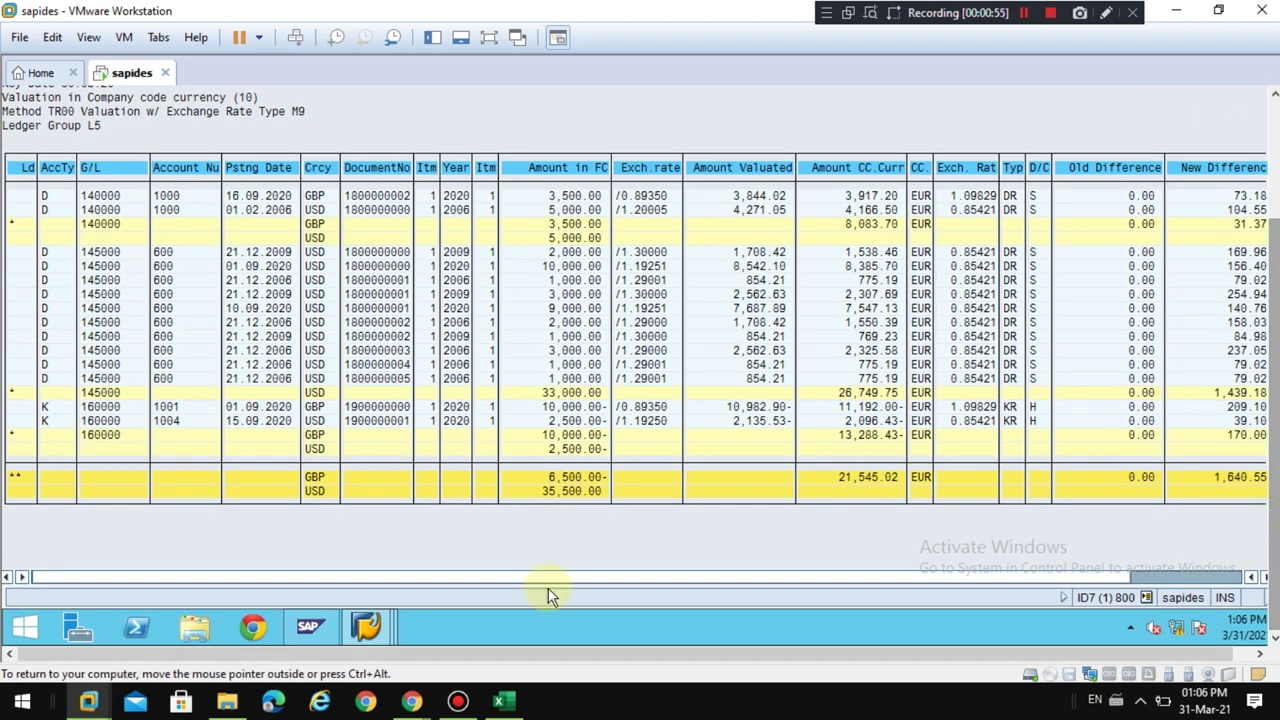
# Switch to the Display IMG session and locate Periodic Processing under General Ledger Accounting (New) in Financial Accounting (New).
pyautogui.moveTo(370, 632)
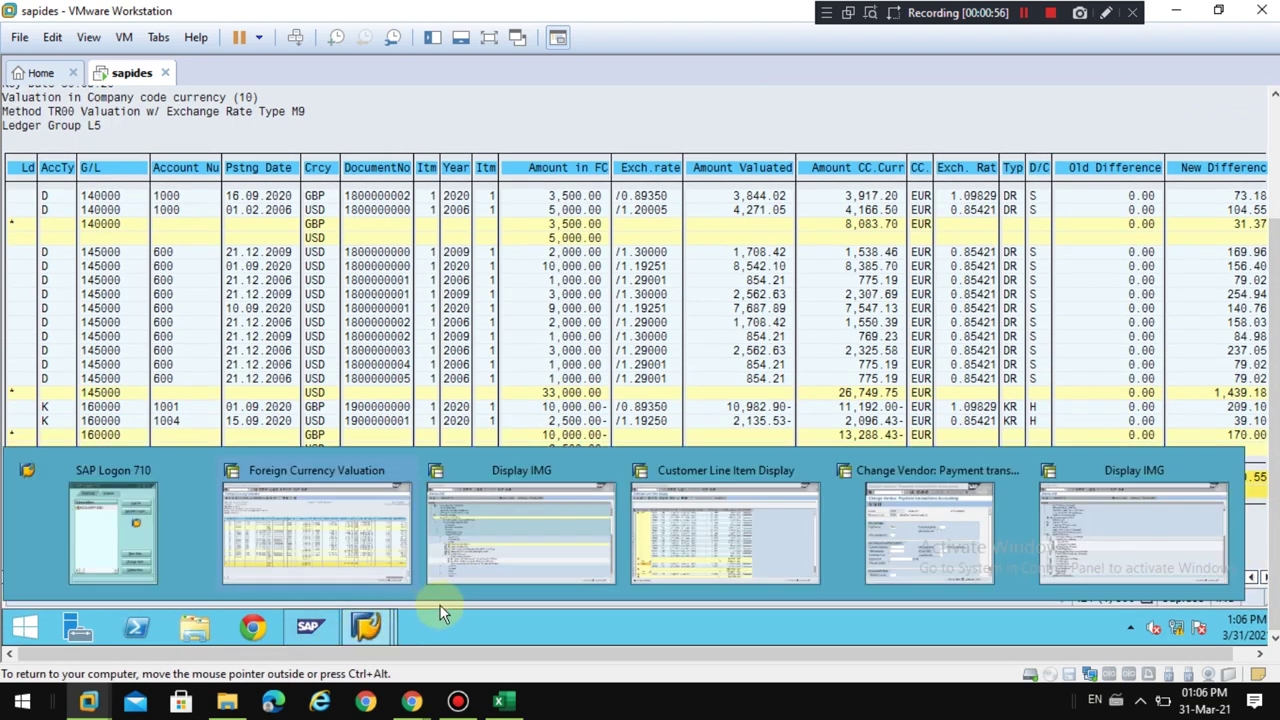
pyautogui.click(509, 559)
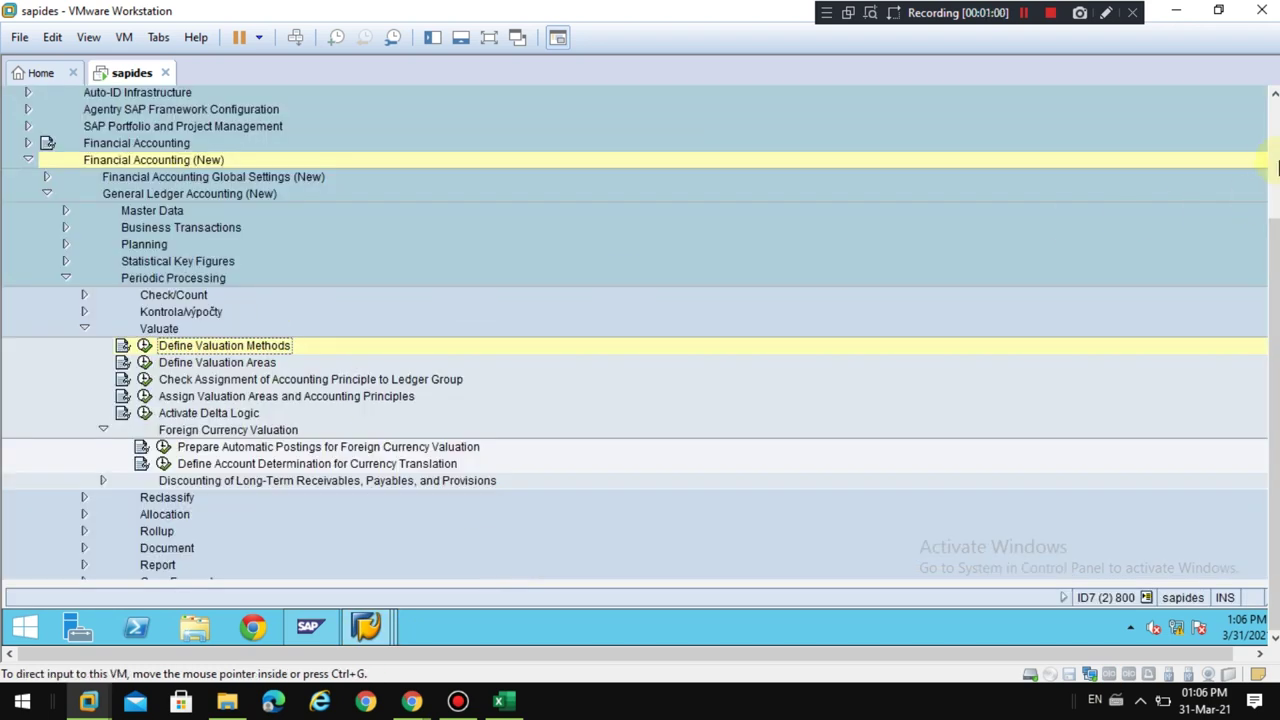
pyautogui.moveTo(1273, 400); pyautogui.dragTo(1273, 230)
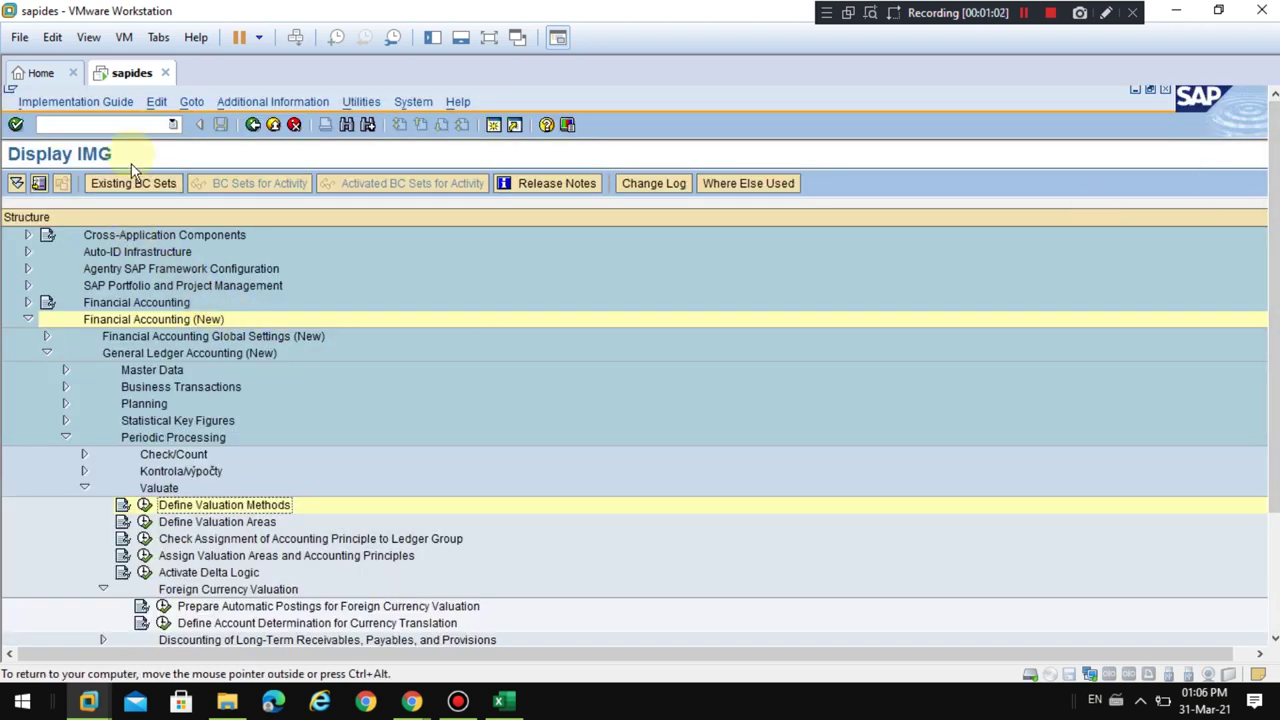
pyautogui.click(120, 320)
pyautogui.click(127, 360)
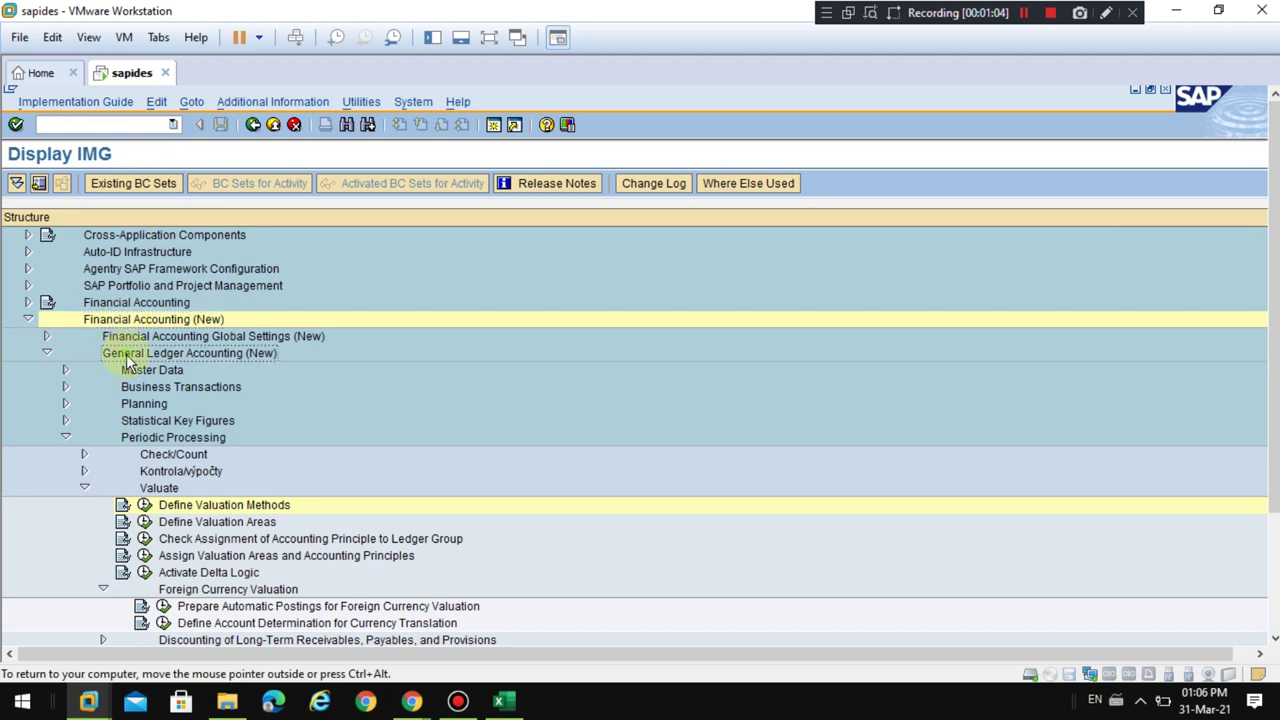
pyautogui.click(140, 437)
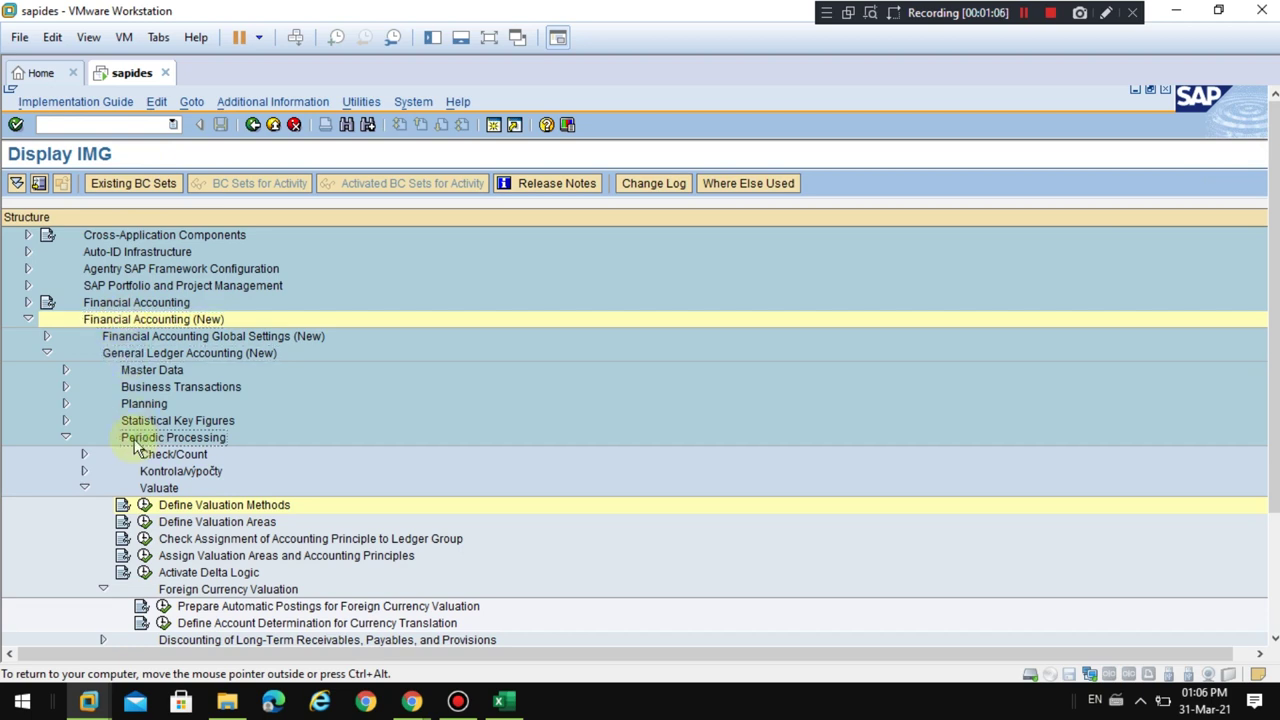
# Collapse the Periodic Processing, General Ledger Accounting (New) and Financial Accounting (New) branches of the IMG structure.
pyautogui.click(65, 438)
pyautogui.click(46, 352)
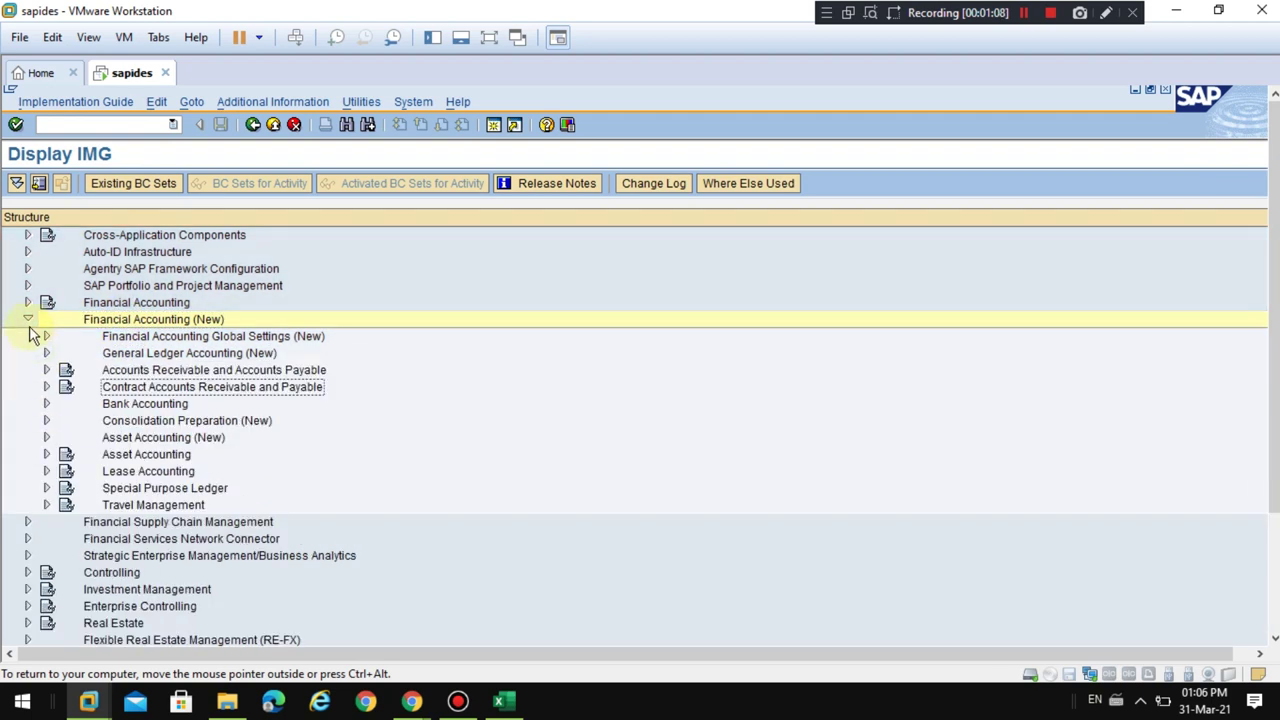
pyautogui.click(28, 320)
pyautogui.click(165, 319)
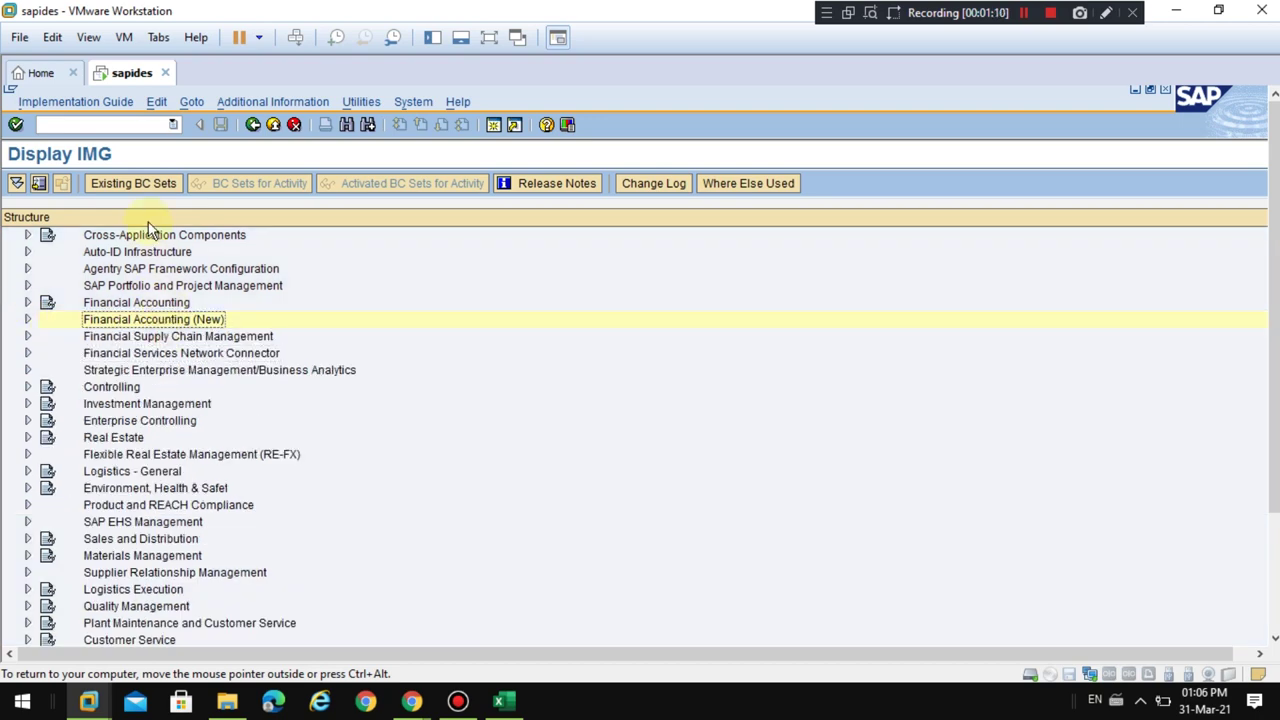
# Open Define Valuation Methods in the IMG under Financial Accounting (New), General Ledger Accounting (New), Periodic Processing, Valuate.
pyautogui.click(28, 320)
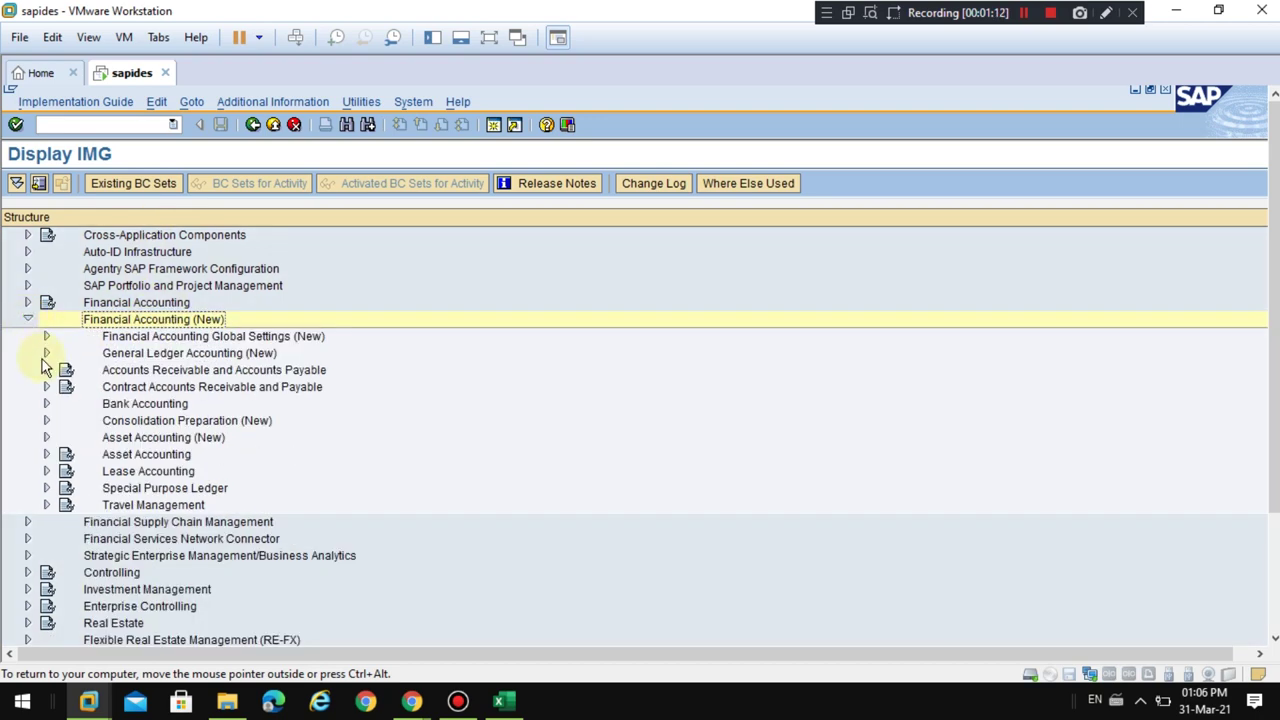
pyautogui.click(46, 352)
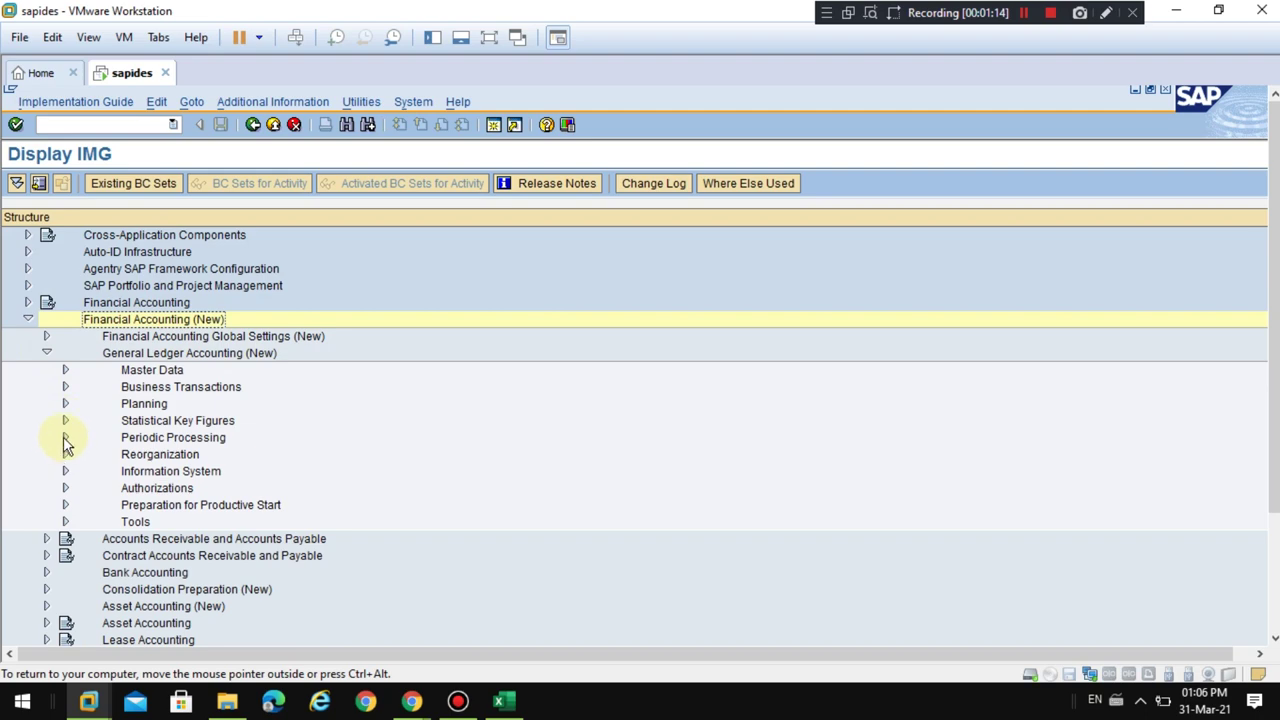
pyautogui.click(65, 440)
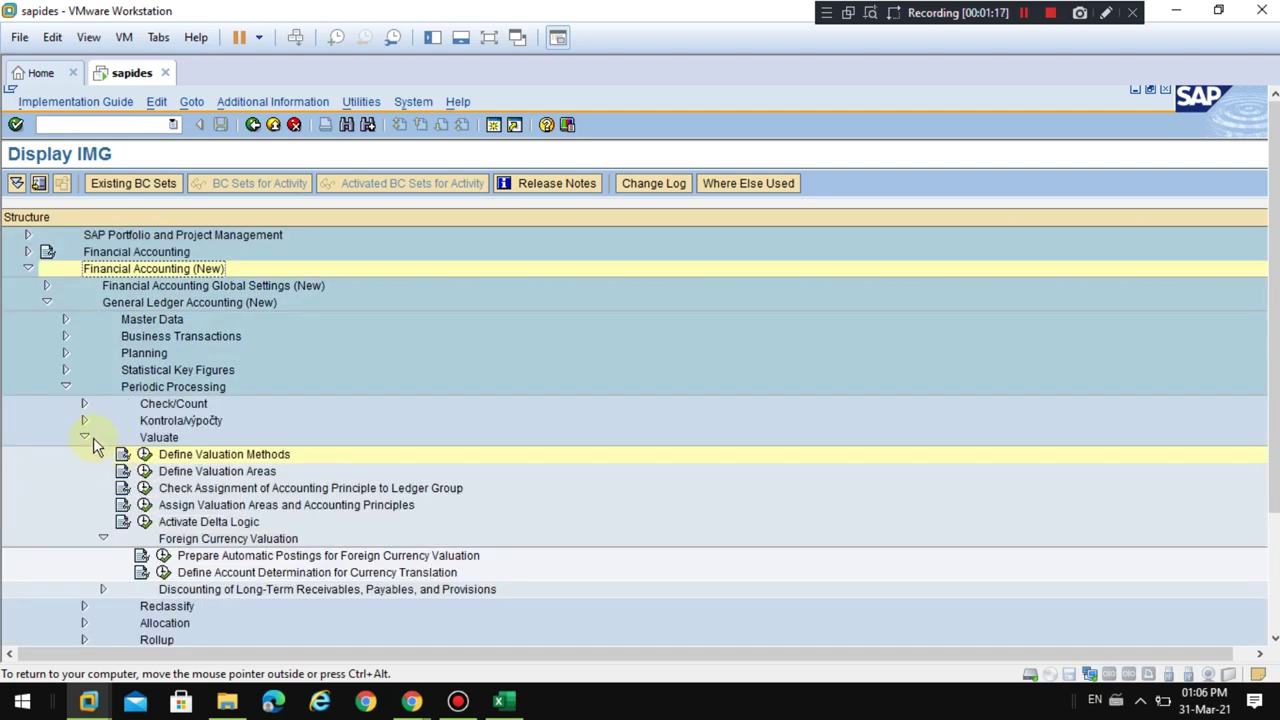
pyautogui.click(85, 440)
pyautogui.click(85, 440)
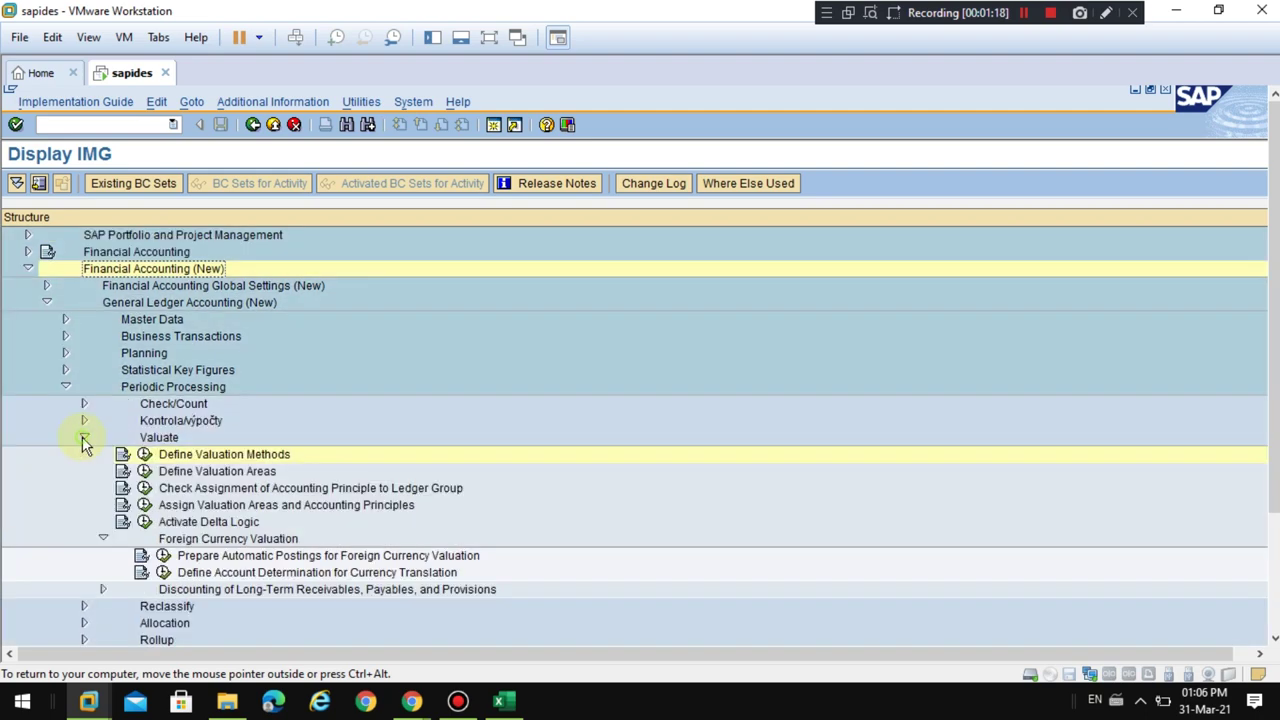
pyautogui.click(144, 455)
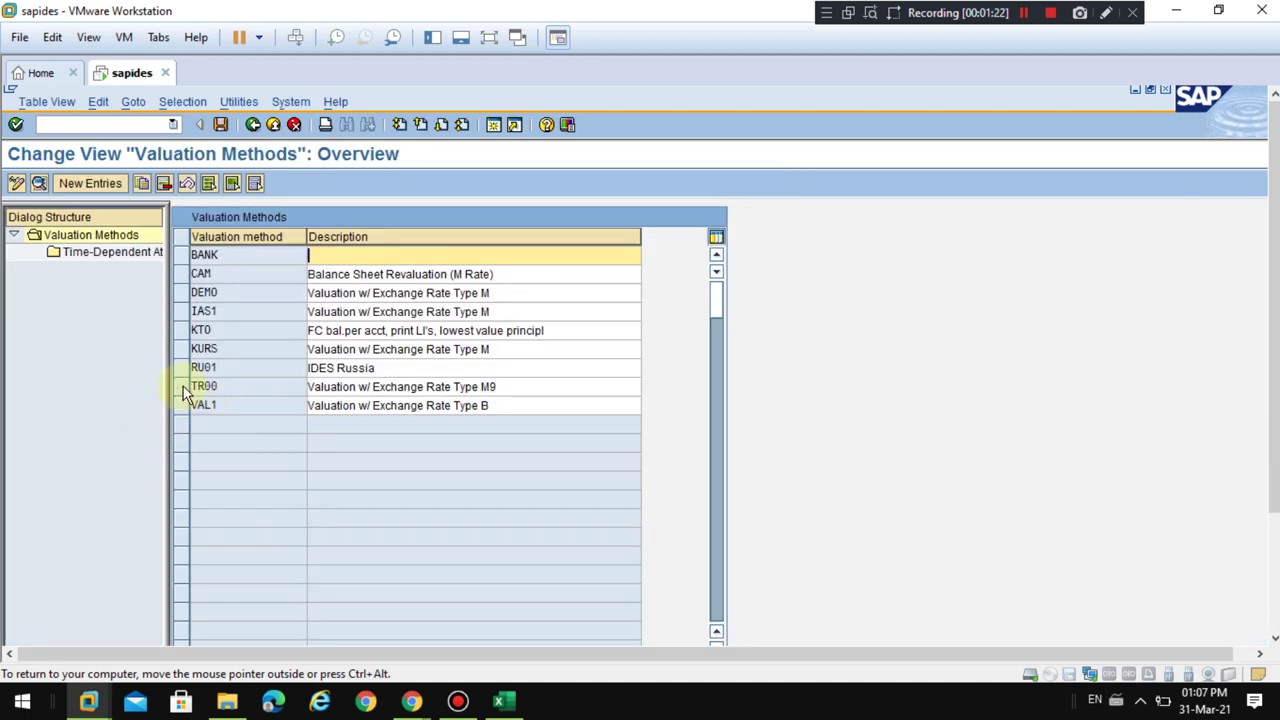
# Open the details of valuation method TR00 and turn off its Group Vendors option.
pyautogui.click(181, 386)
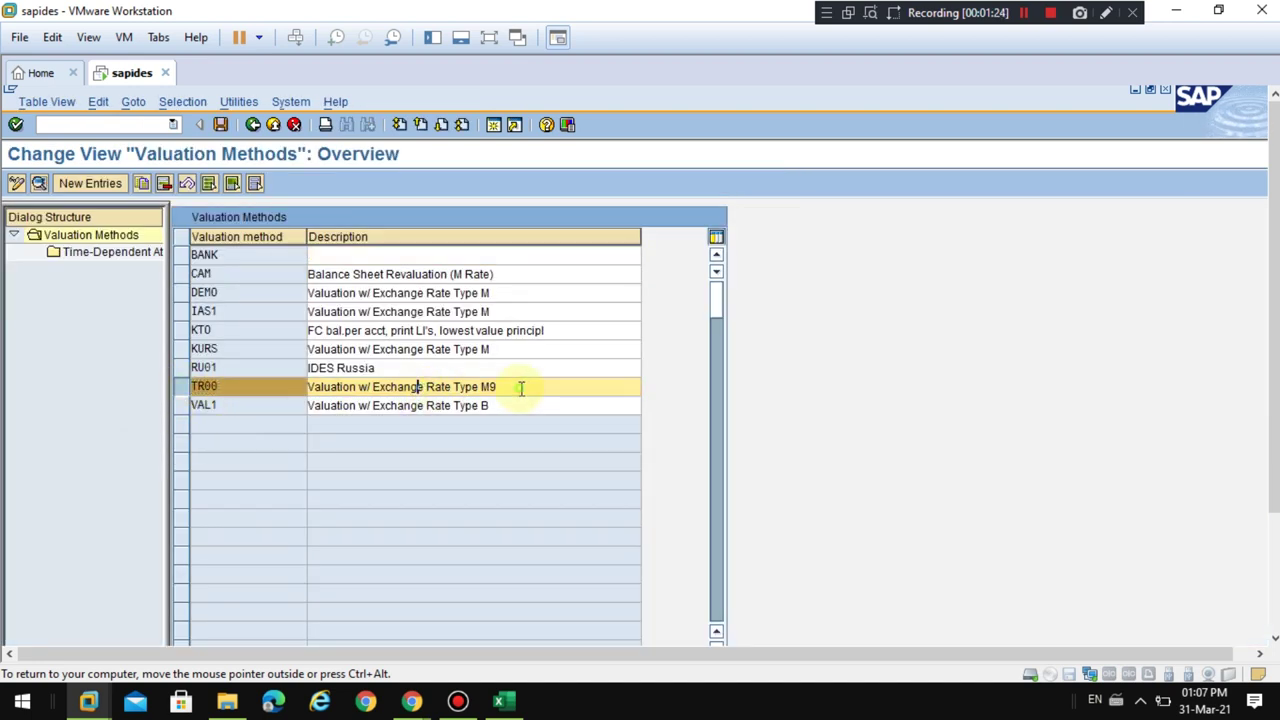
pyautogui.moveTo(520, 389); pyautogui.dragTo(278, 391)
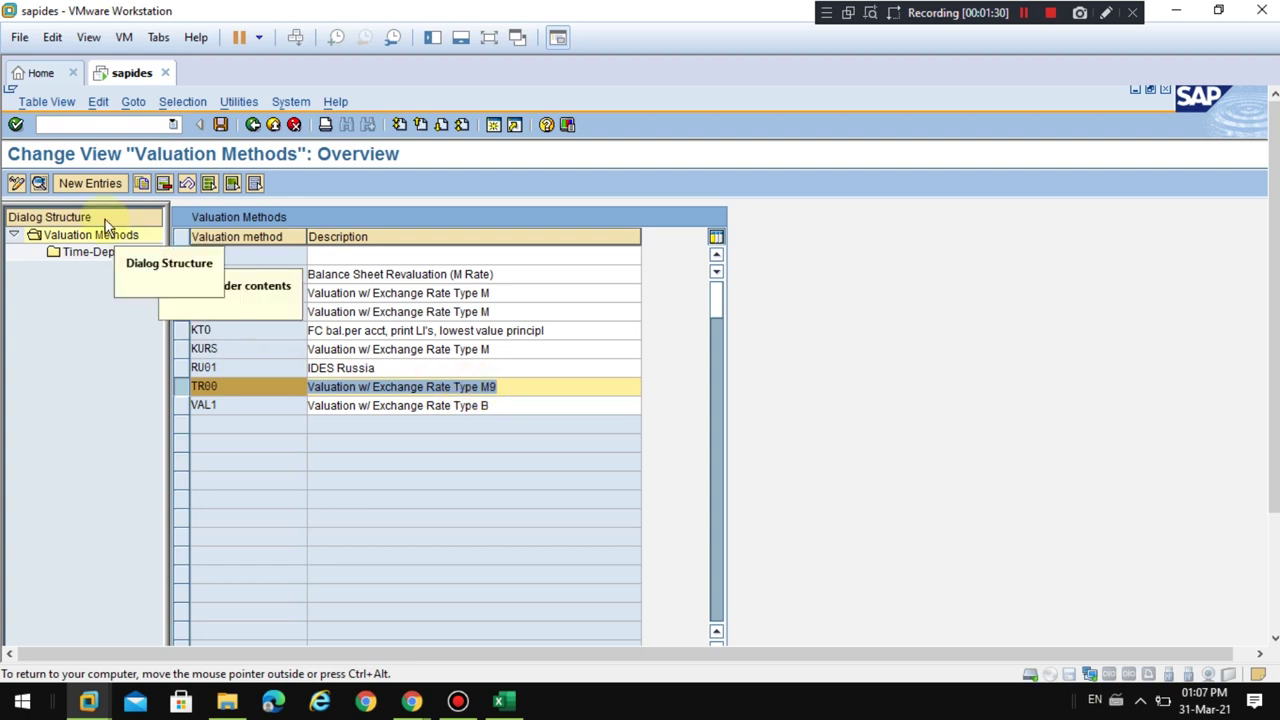
pyautogui.click(39, 183)
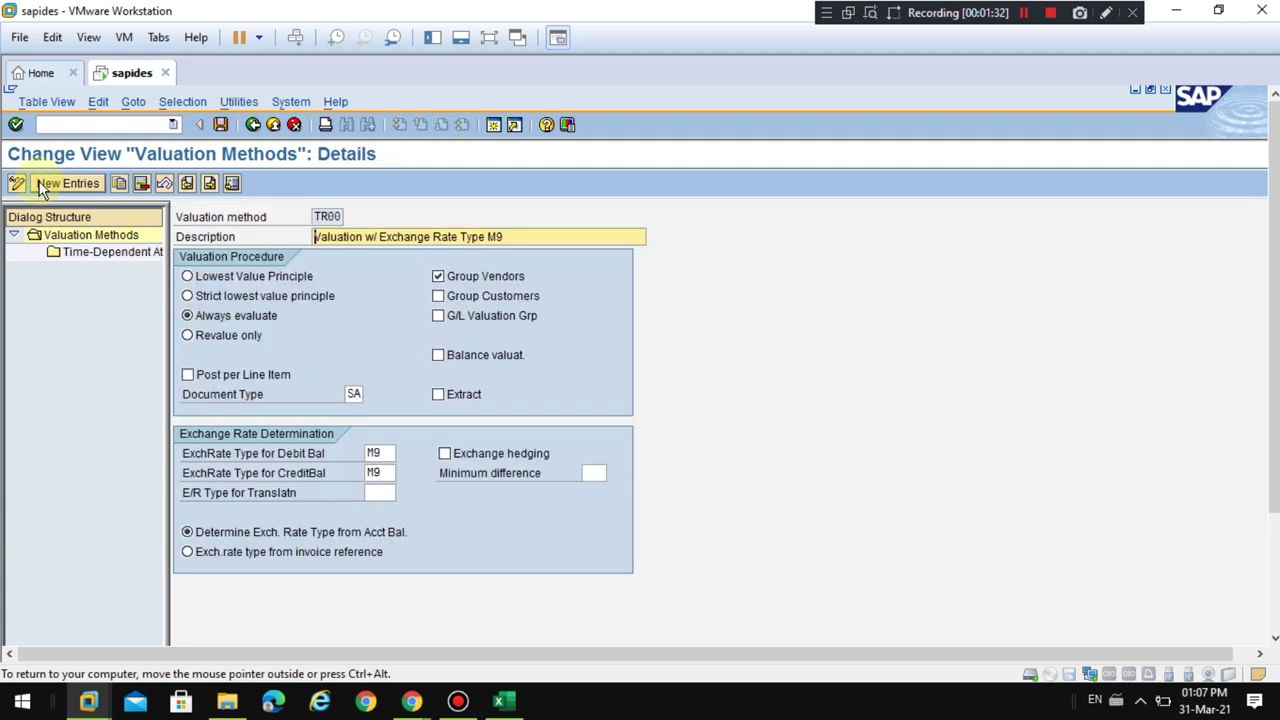
pyautogui.click(460, 277)
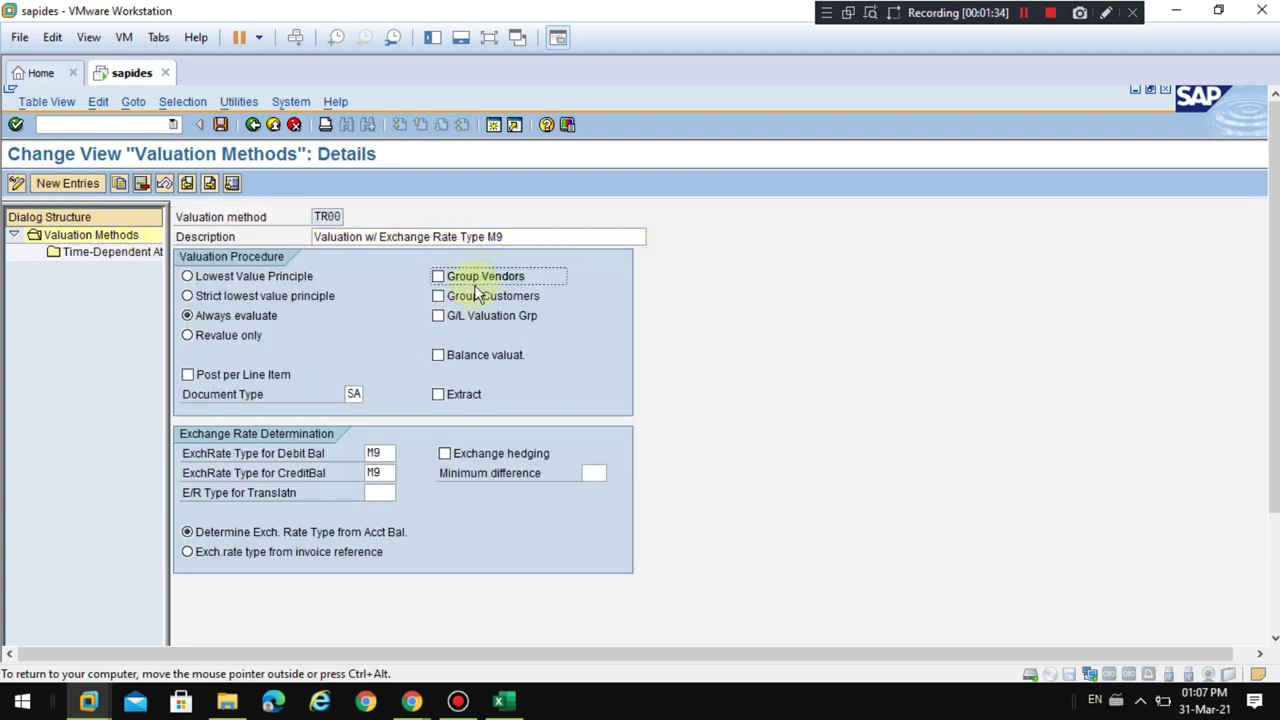
# Try the Lowest Value Principle, Strict lowest value principle and Revalue only procedures, and set the valuation procedure back to Always evaluate.
pyautogui.click(236, 317)
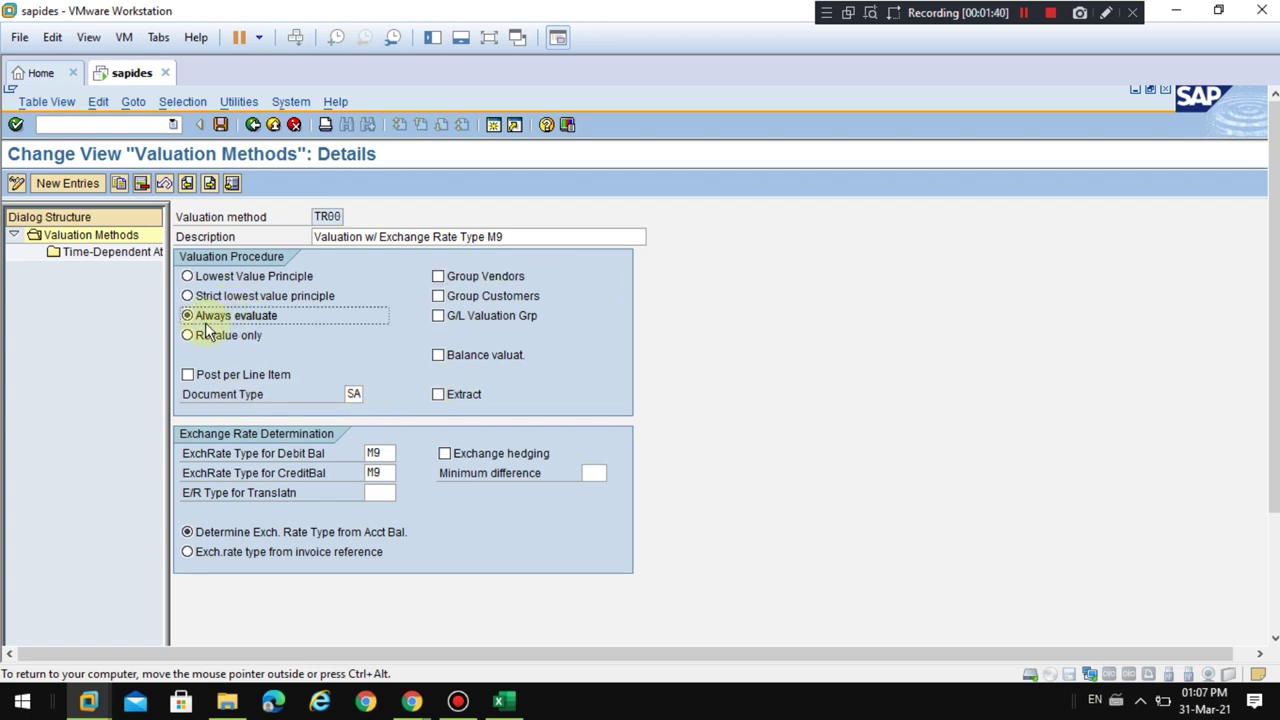
pyautogui.click(230, 279)
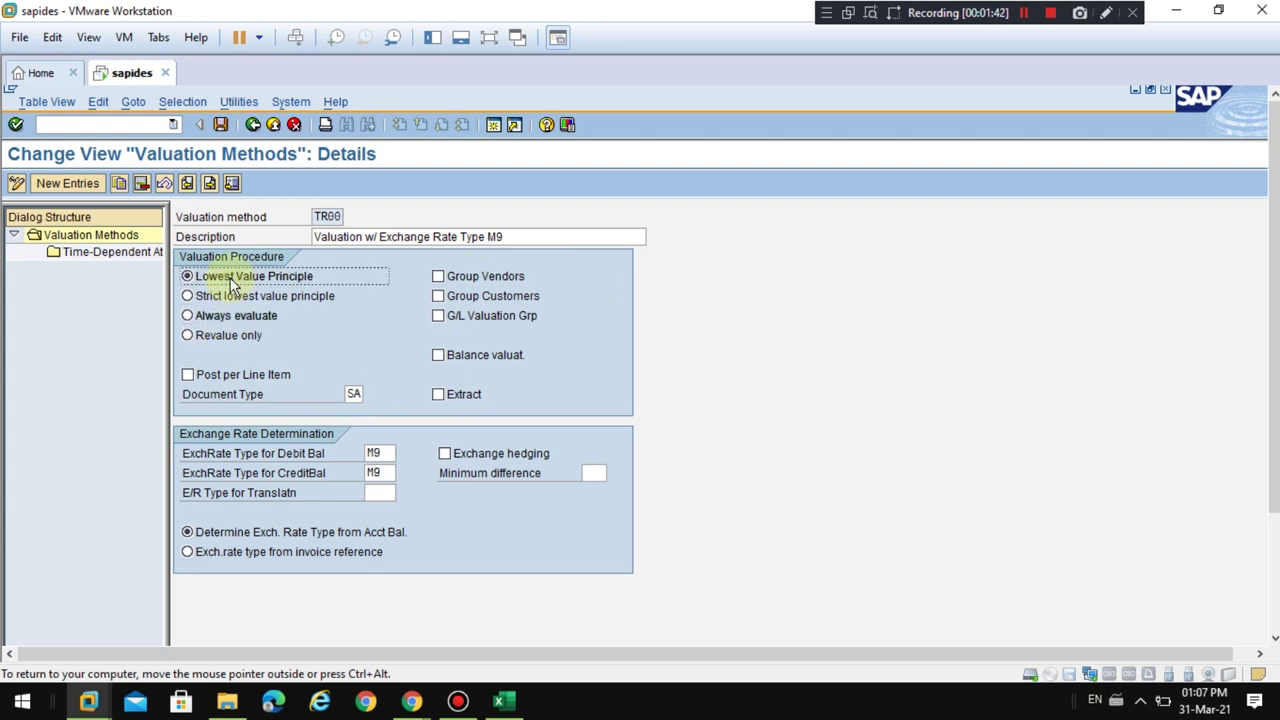
pyautogui.click(243, 297)
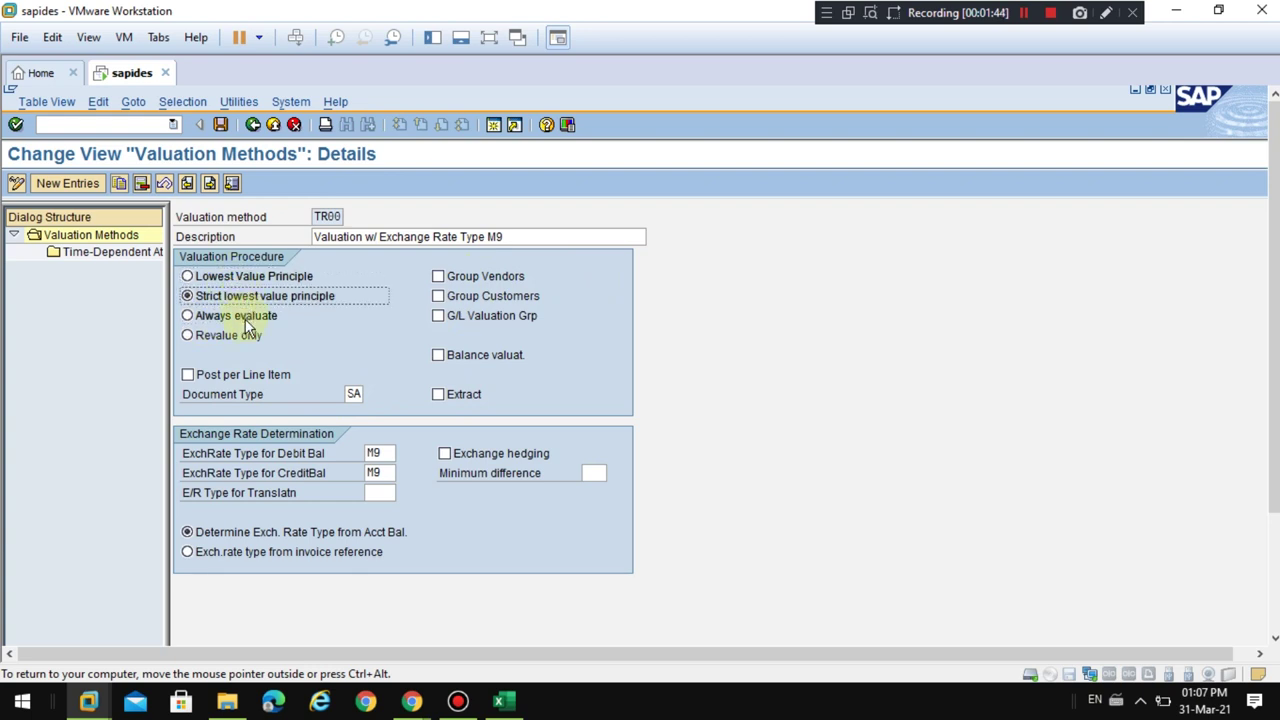
pyautogui.click(248, 318)
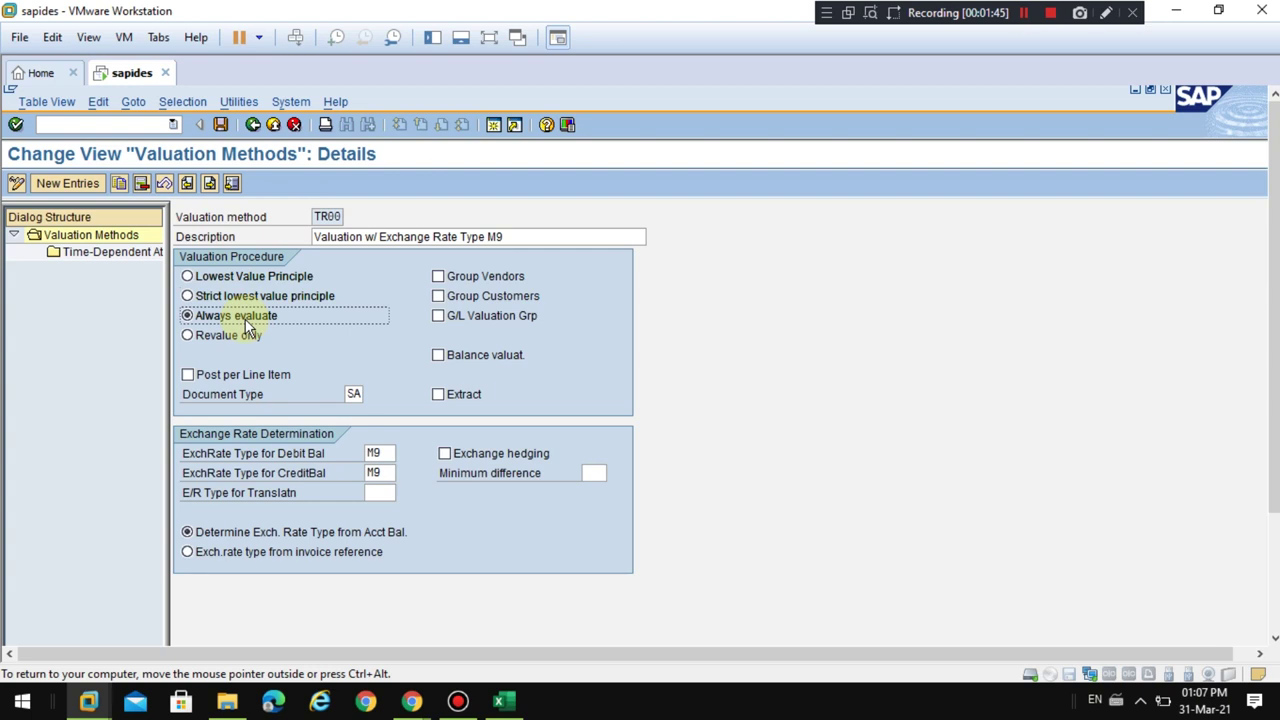
pyautogui.click(235, 338)
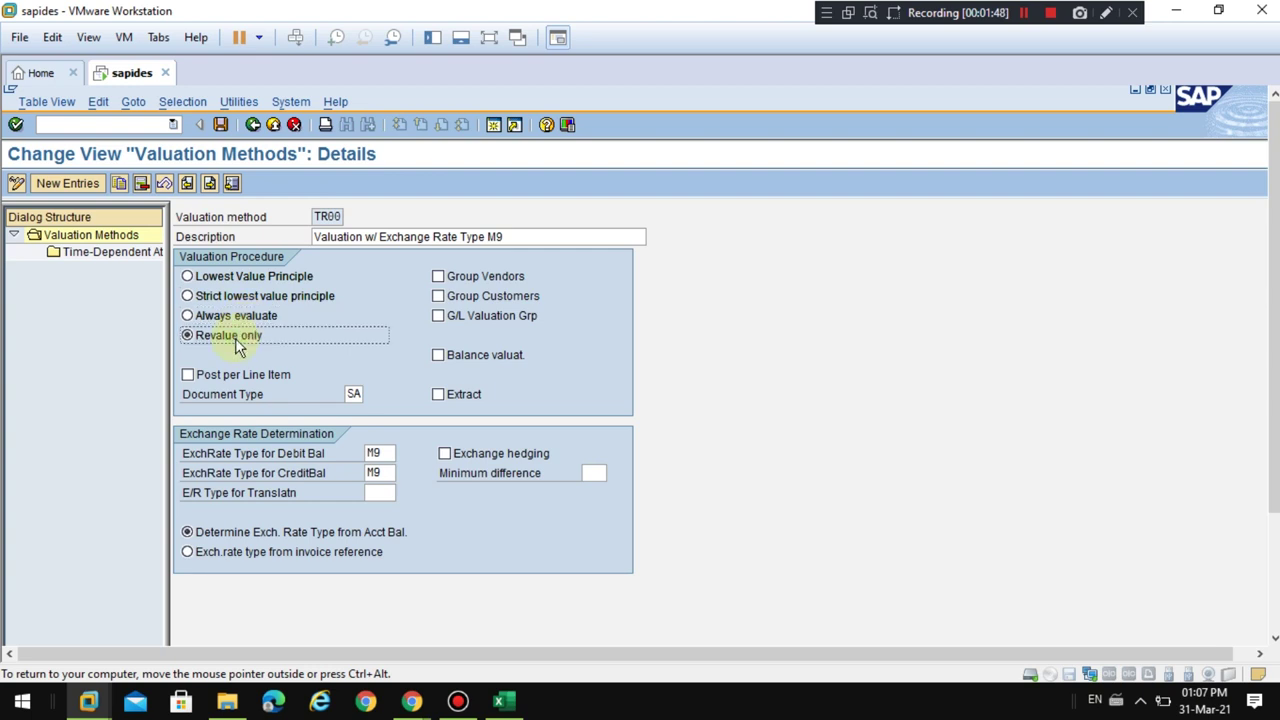
pyautogui.click(238, 283)
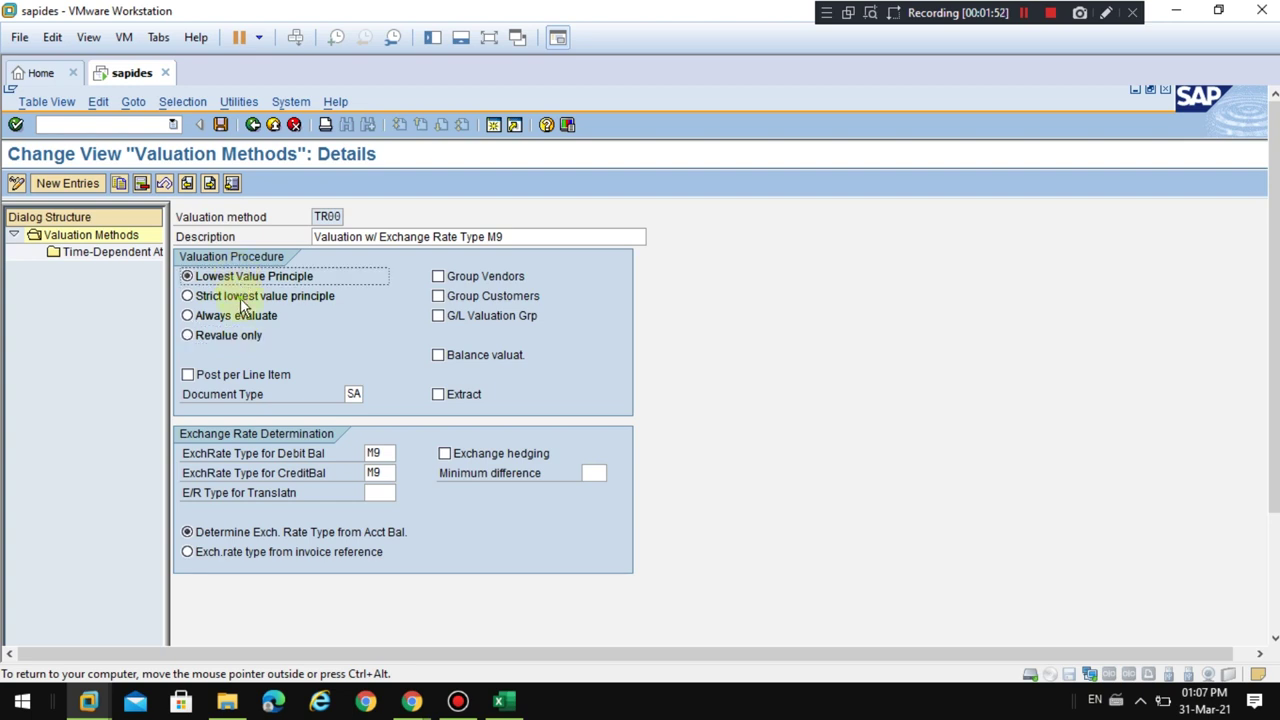
pyautogui.click(244, 302)
pyautogui.click(232, 281)
pyautogui.click(232, 294)
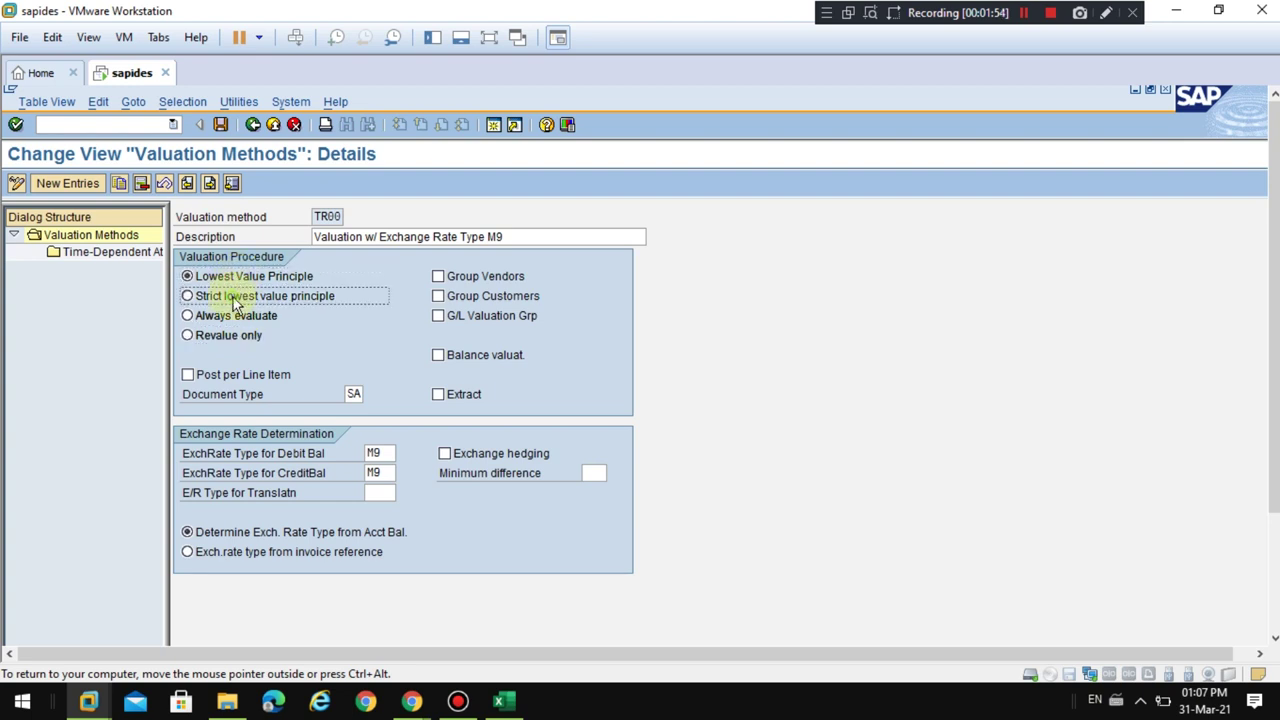
pyautogui.click(235, 317)
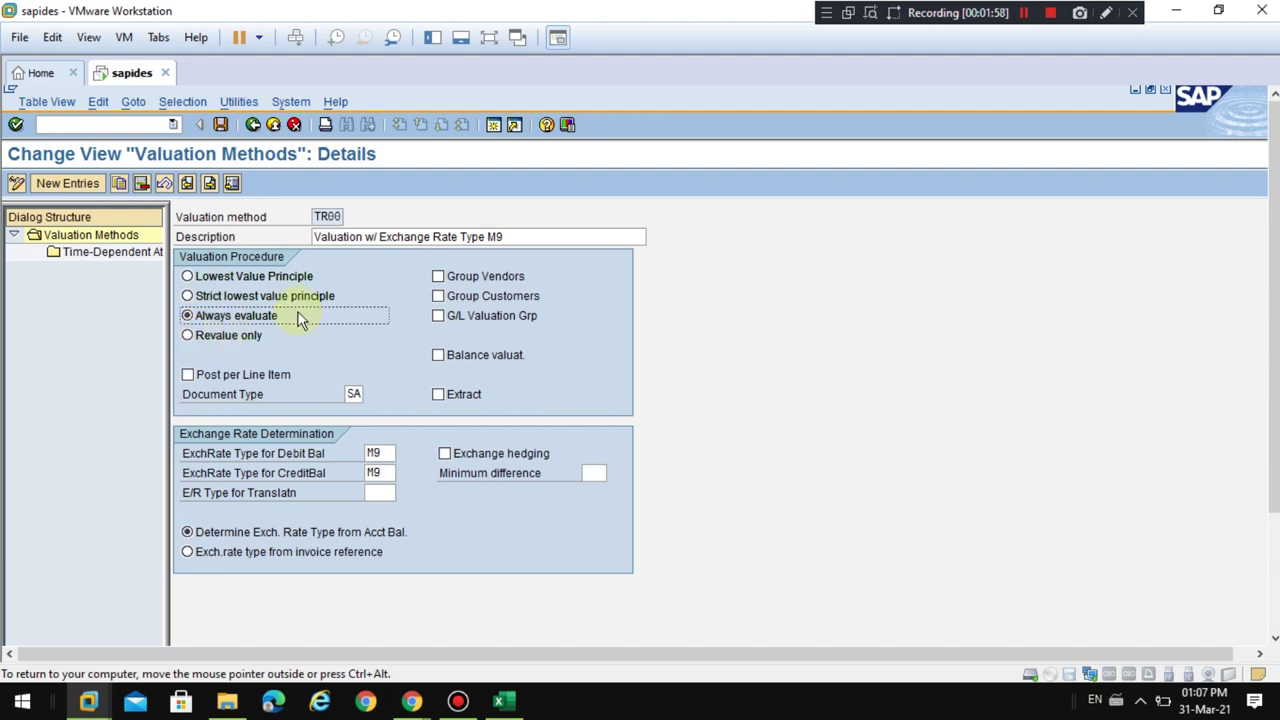
# Save valuation method TR00 under the "New Company Code" customizing request and return to the valuation methods overview.
pyautogui.click(220, 125)
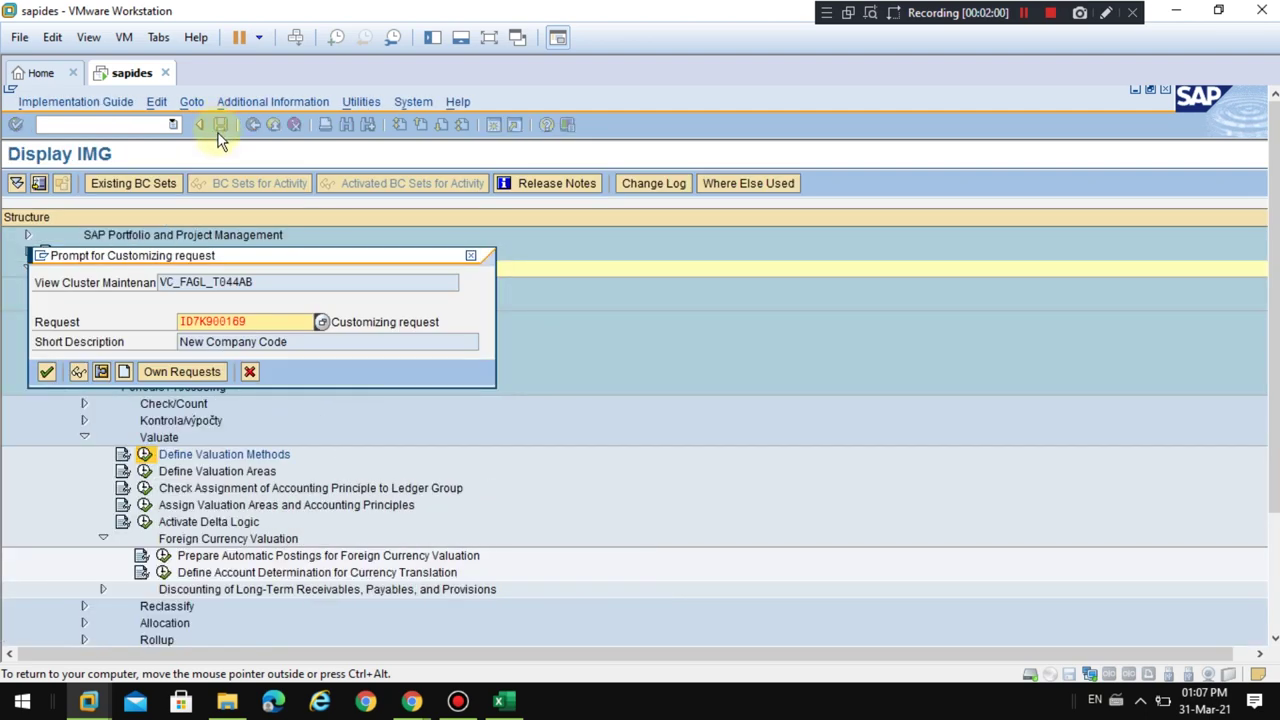
pyautogui.click(47, 370)
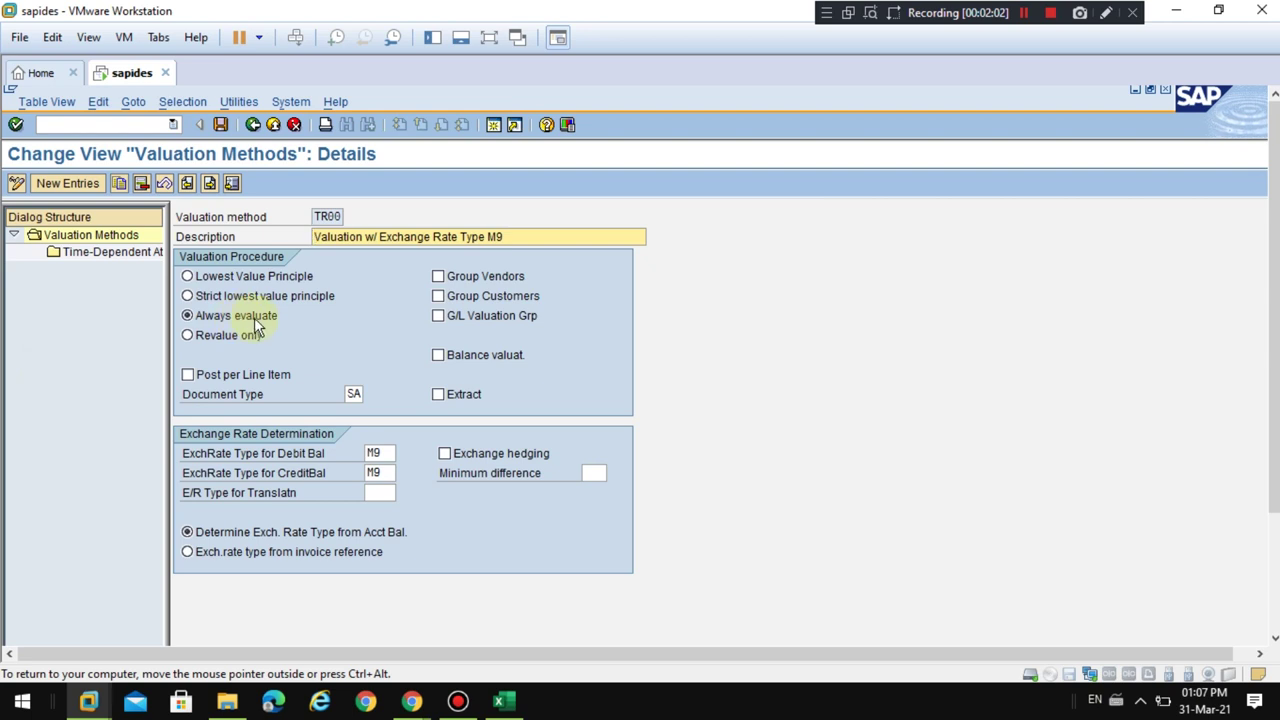
pyautogui.moveTo(318, 220); pyautogui.dragTo(347, 215)
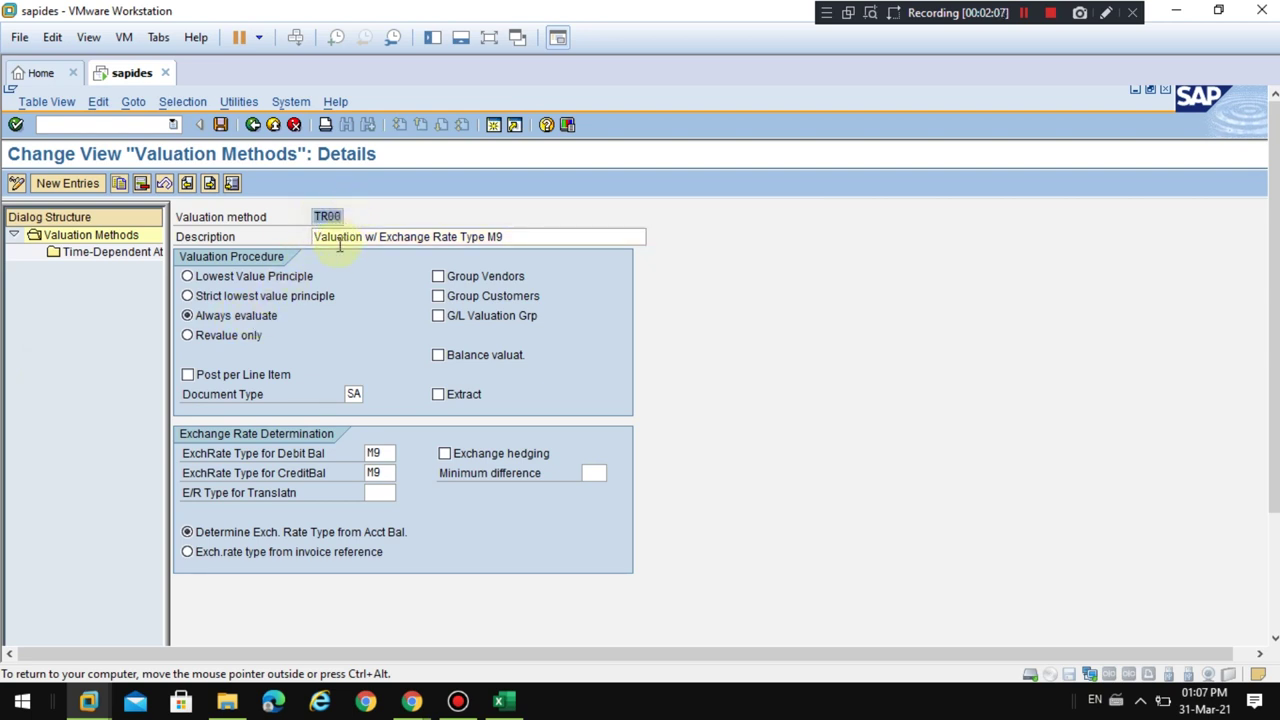
pyautogui.click(383, 452)
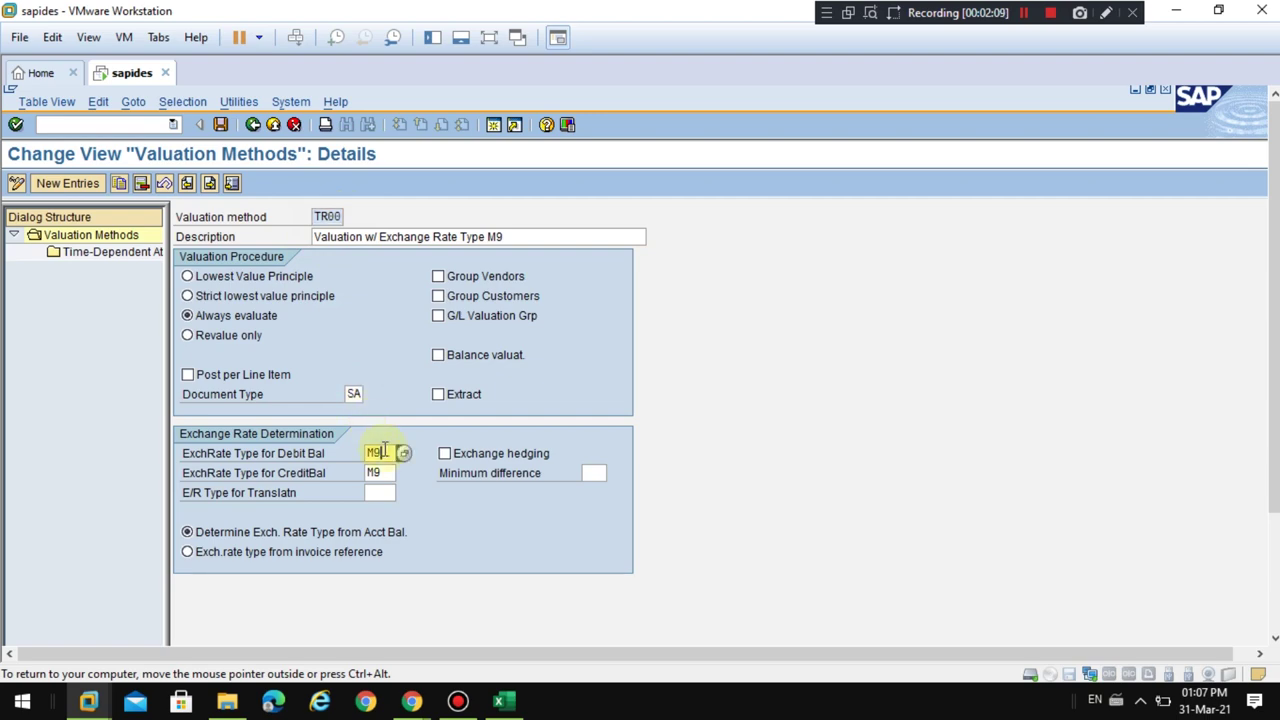
pyautogui.click(254, 123)
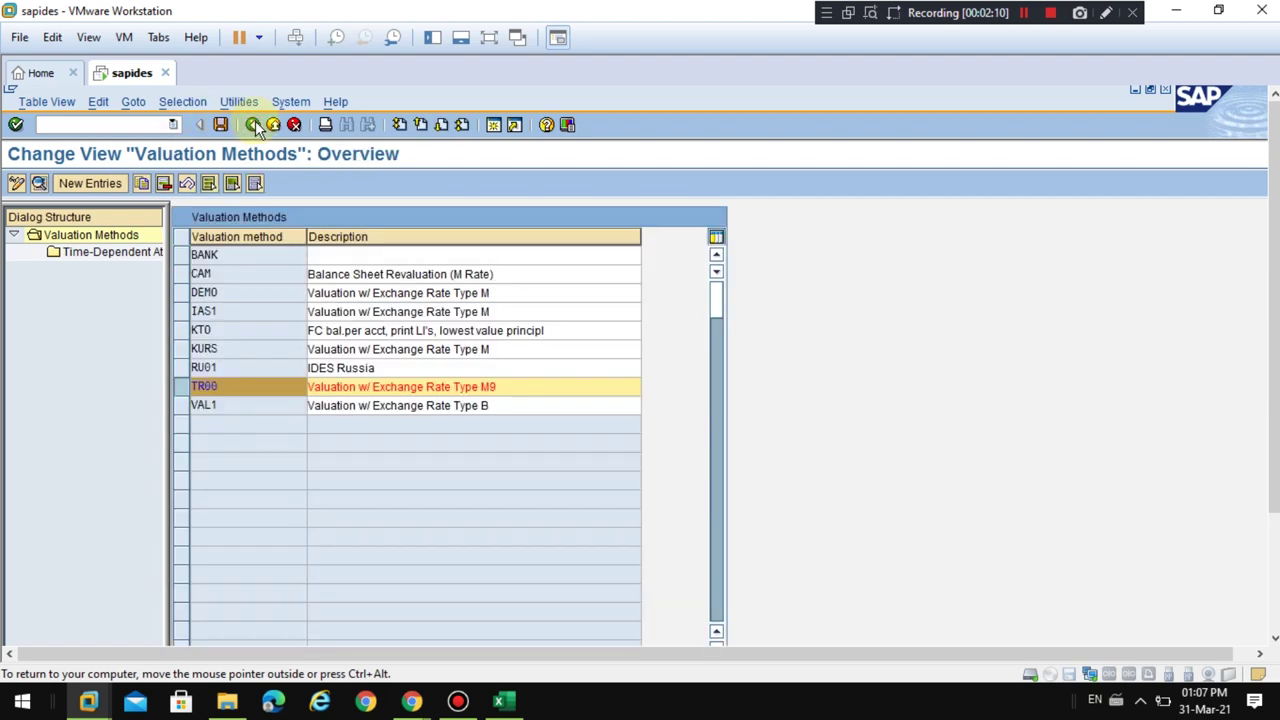
# Open Define Valuation Areas in the IMG and check the valuation method assigned to valuation area IF.
pyautogui.click(255, 122)
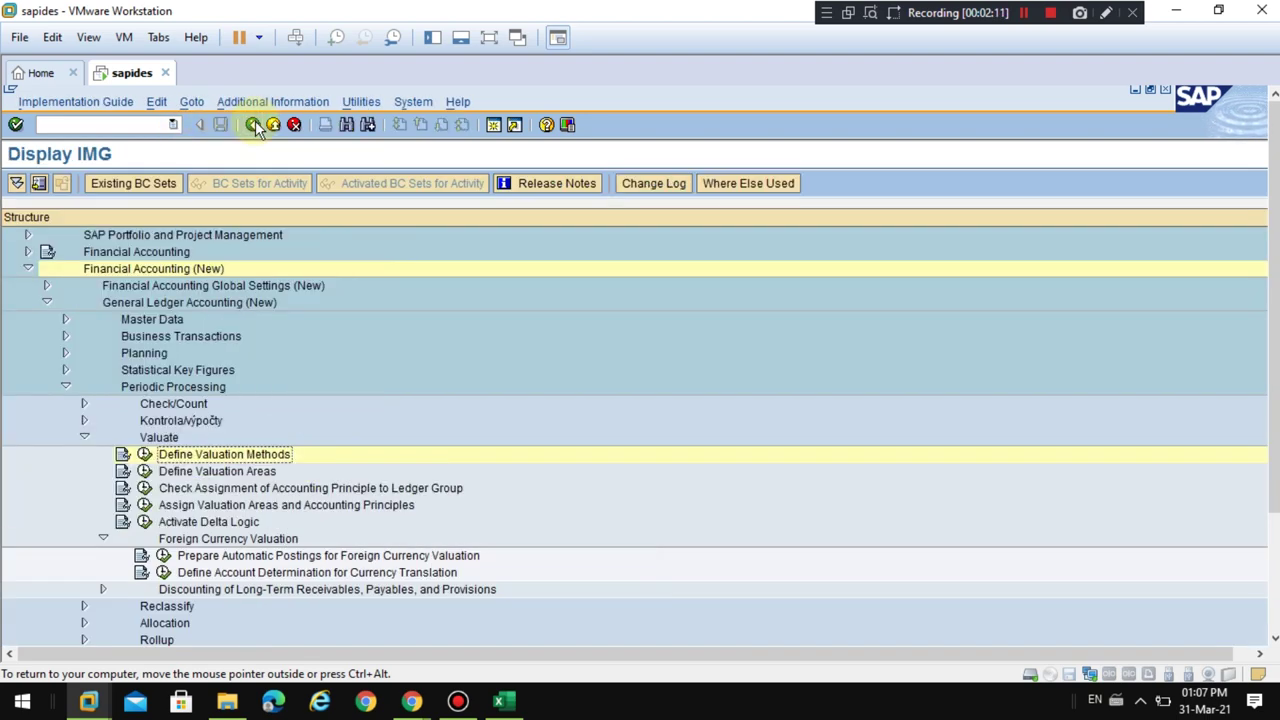
pyautogui.click(145, 471)
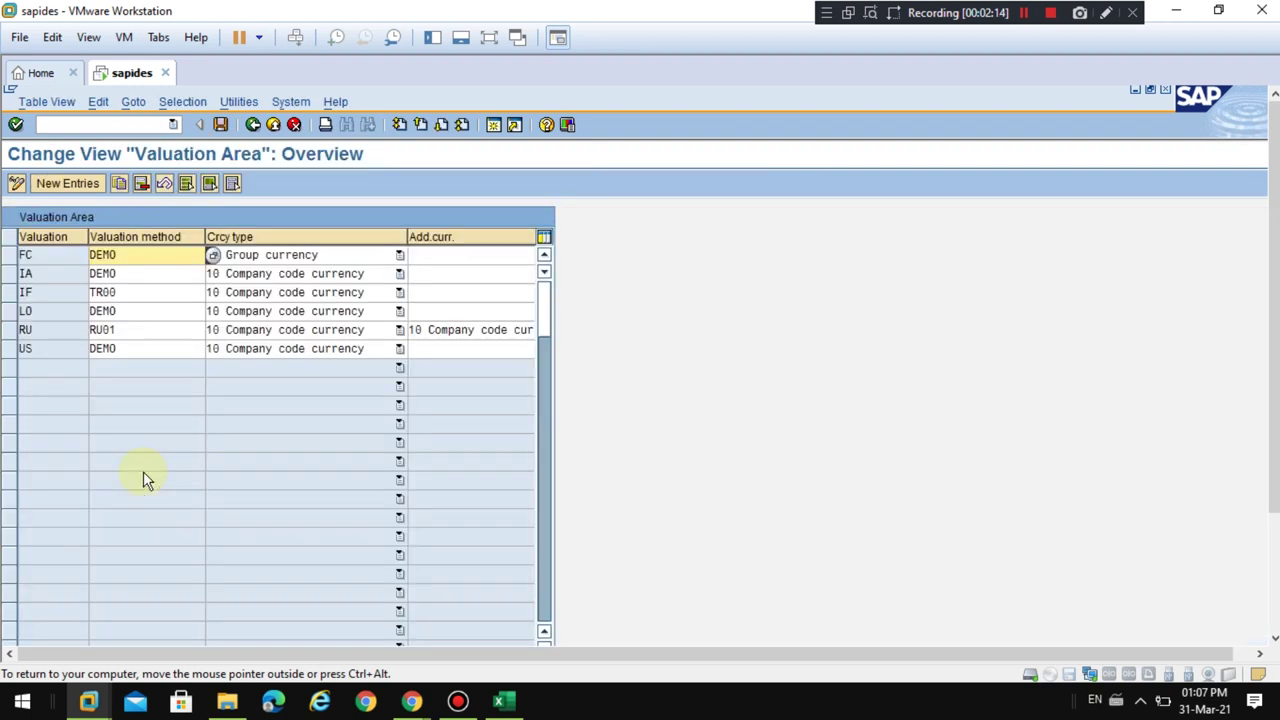
pyautogui.click(12, 293)
pyautogui.moveTo(27, 292); pyautogui.dragTo(11, 292)
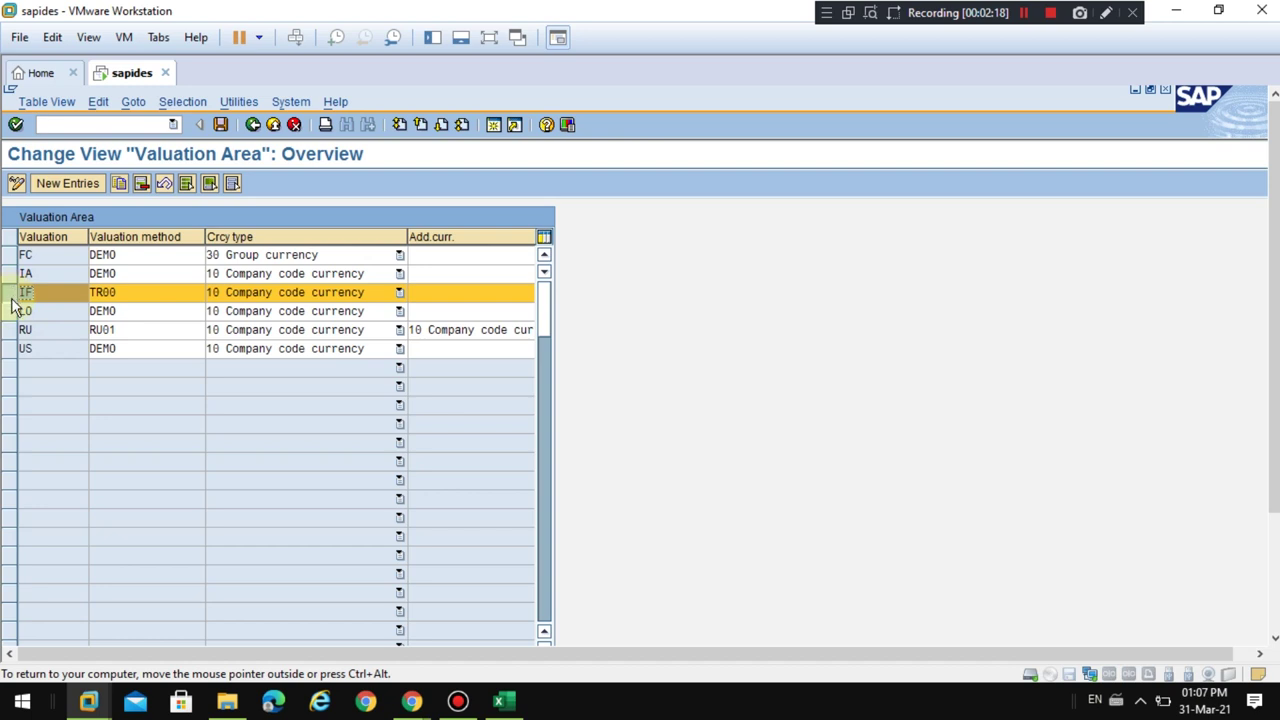
pyautogui.moveTo(130, 294); pyautogui.dragTo(79, 292)
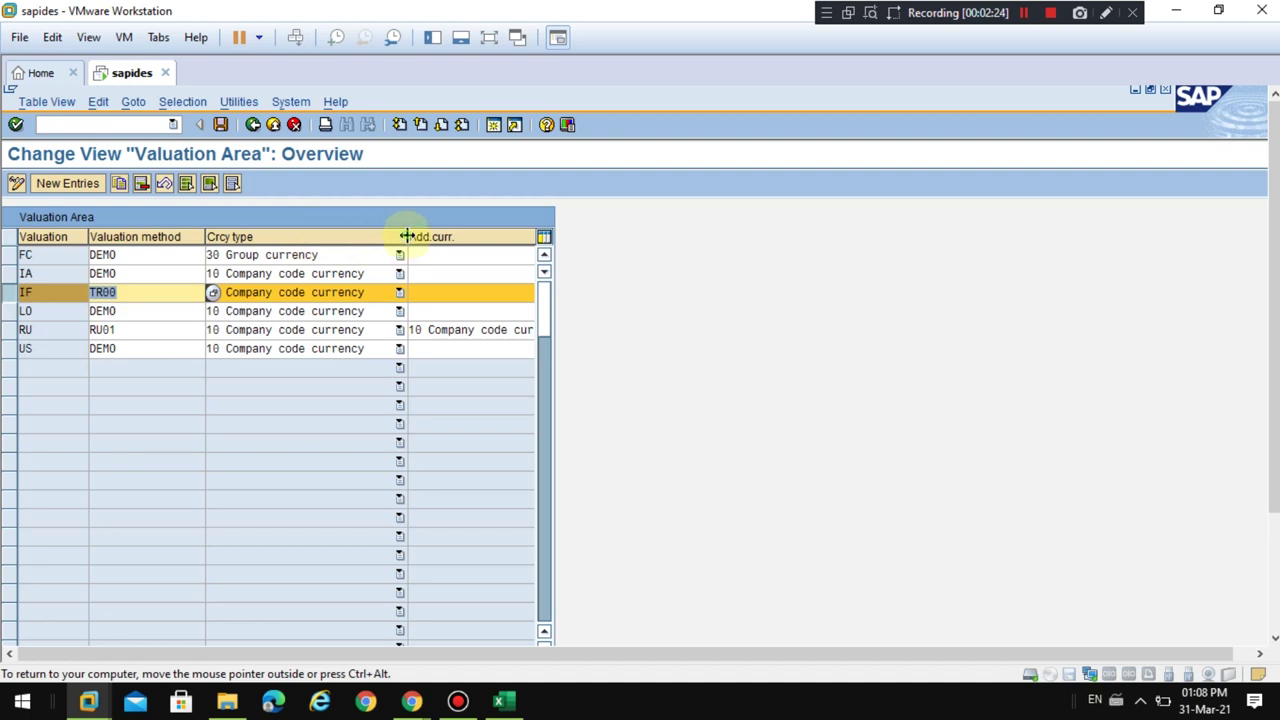
# Review the additional currency type options for valuation area IF without choosing one, and return to the IMG.
pyautogui.moveTo(407, 236); pyautogui.dragTo(329, 236)
pyautogui.click(464, 294)
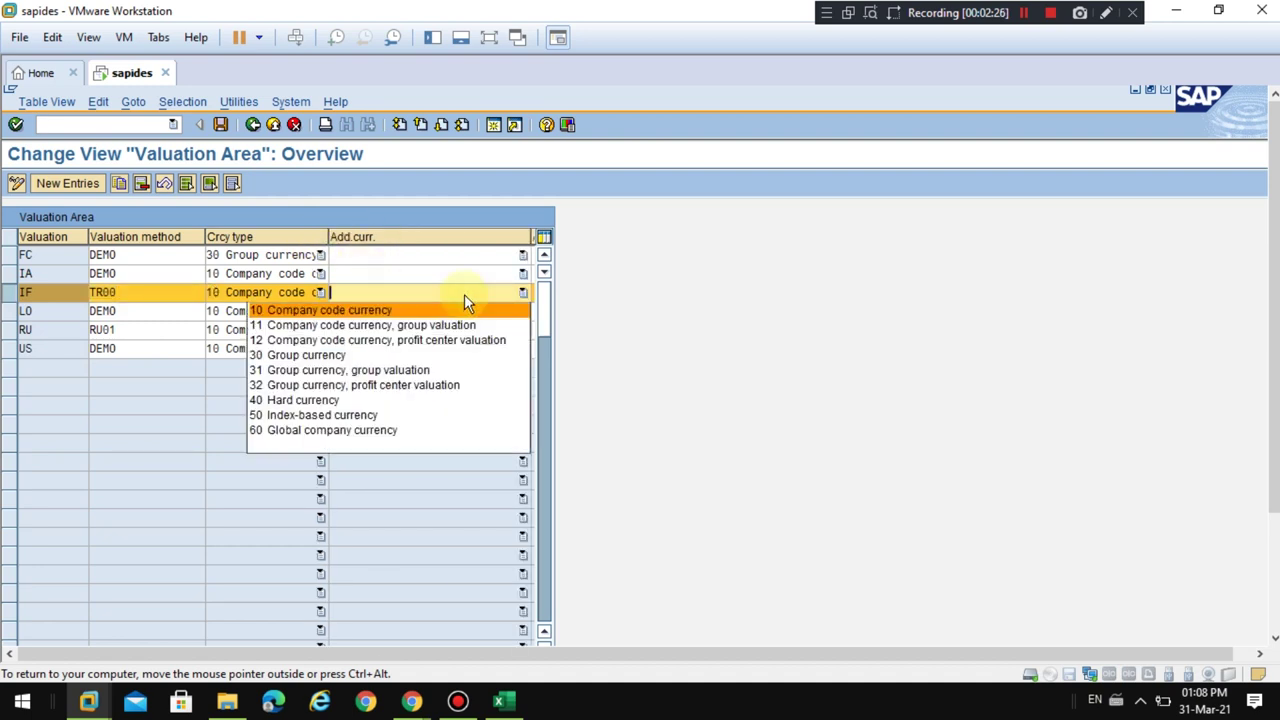
pyautogui.click(747, 350)
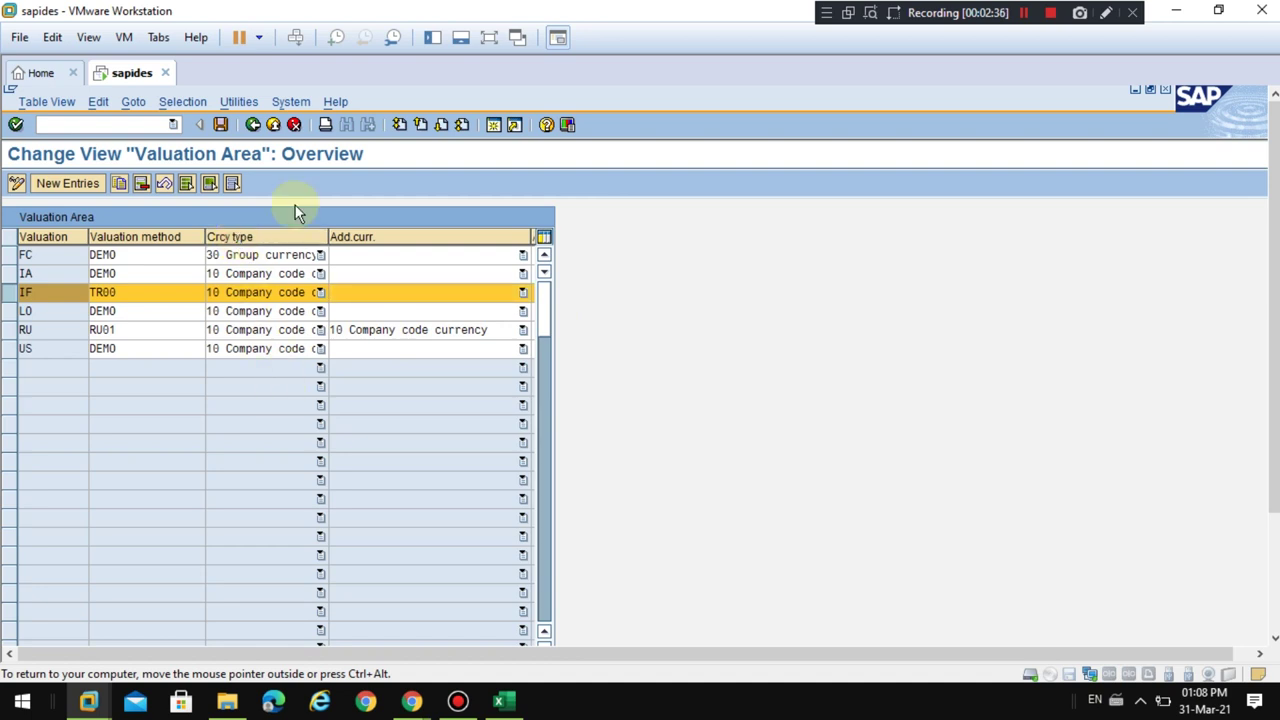
pyautogui.click(253, 125)
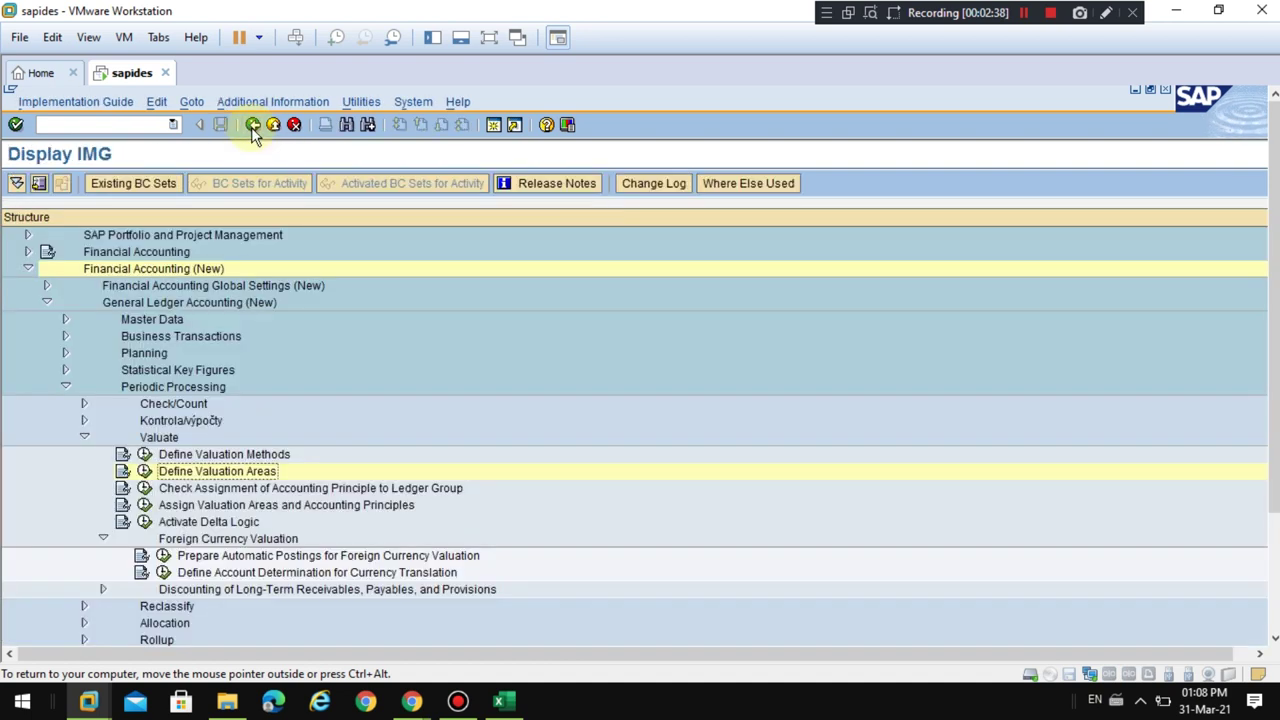
# Open Check Assignment of Accounting Principle to Ledger Group and inspect the target ledger groups of GAAP and LOGA.
pyautogui.click(212, 490)
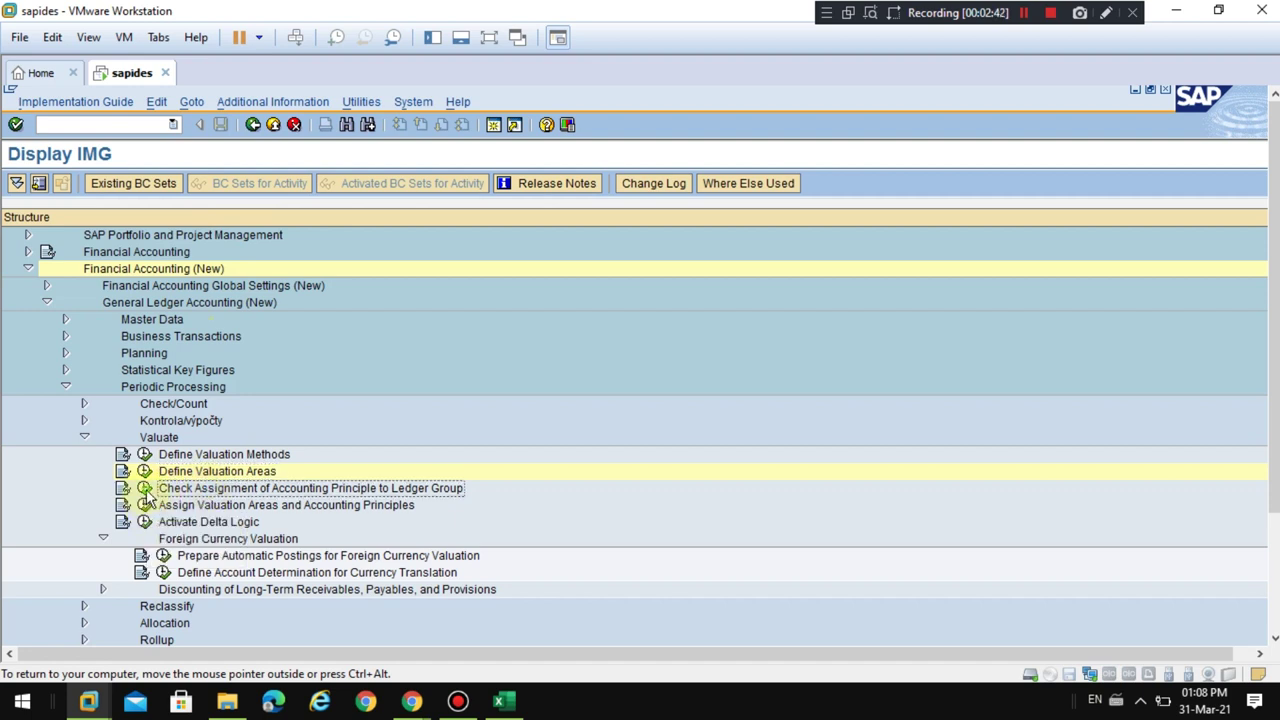
pyautogui.click(145, 490)
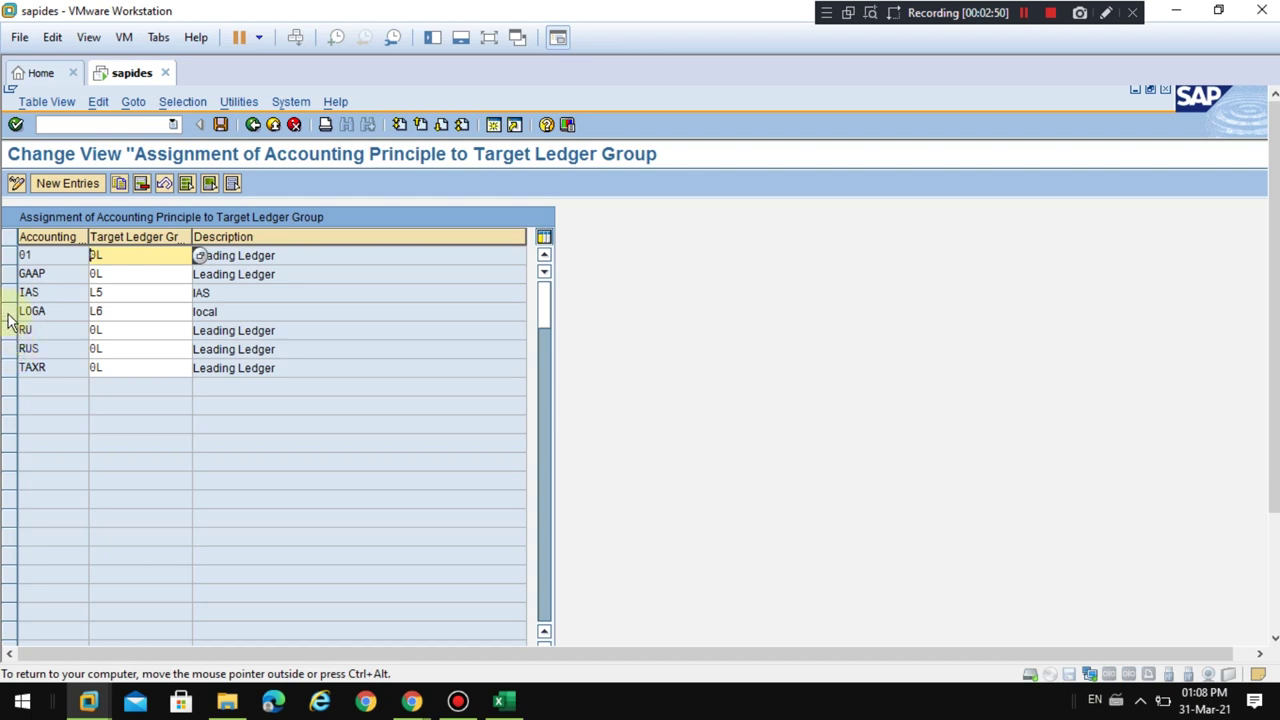
pyautogui.click(131, 278)
pyautogui.click(125, 311)
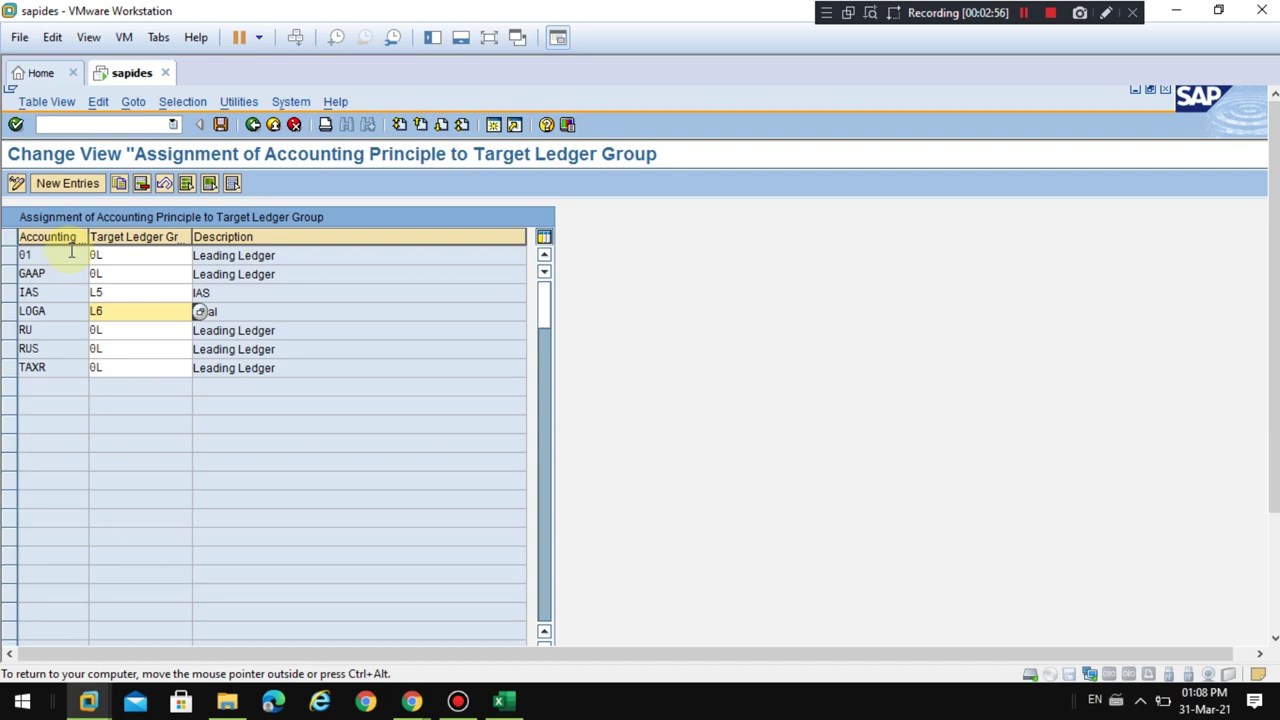
# Mark the GAAP, IAS and LOGA accounting principles to compare their target ledger groups, and return to the IMG.
pyautogui.click(9, 274)
pyautogui.click(9, 274)
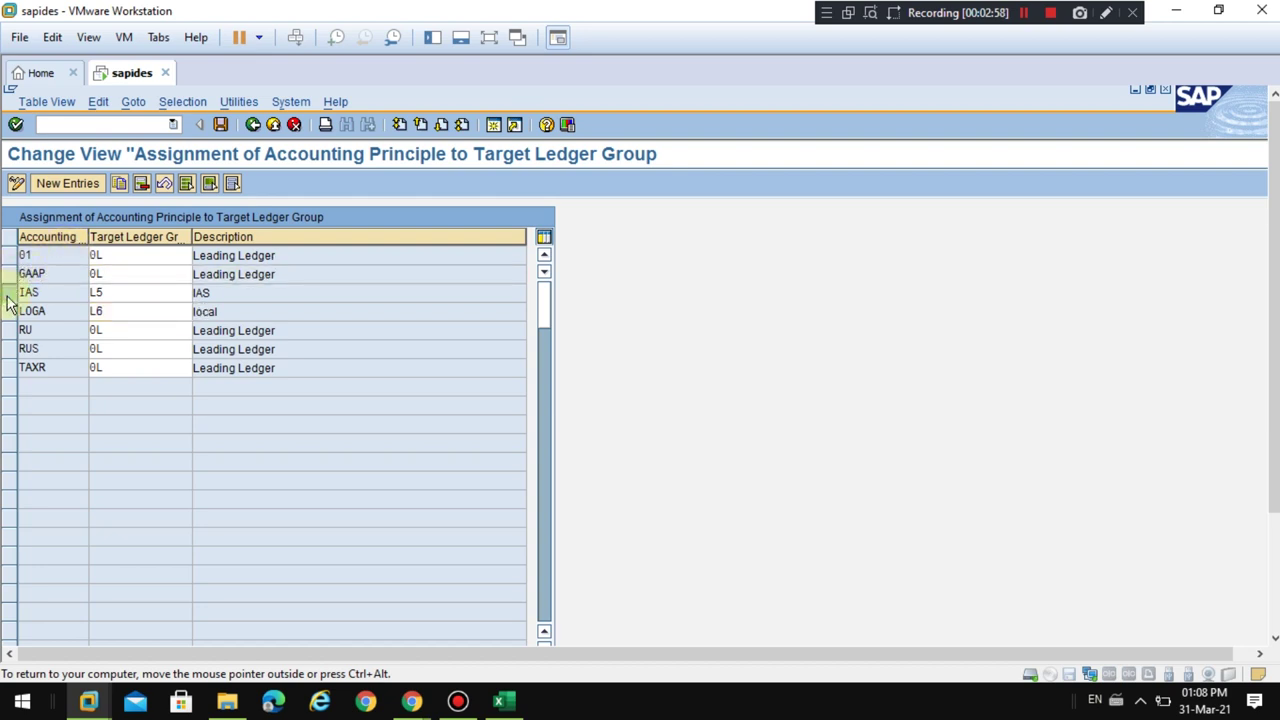
pyautogui.click(9, 292)
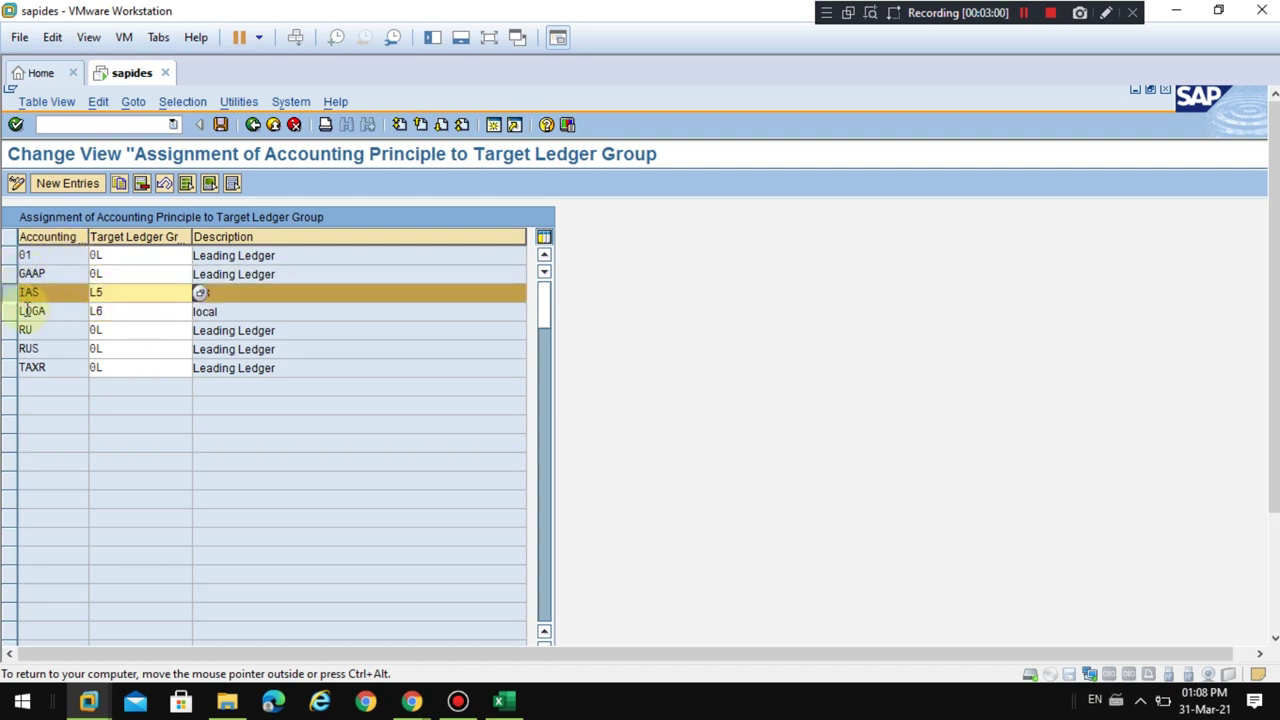
pyautogui.click(9, 274)
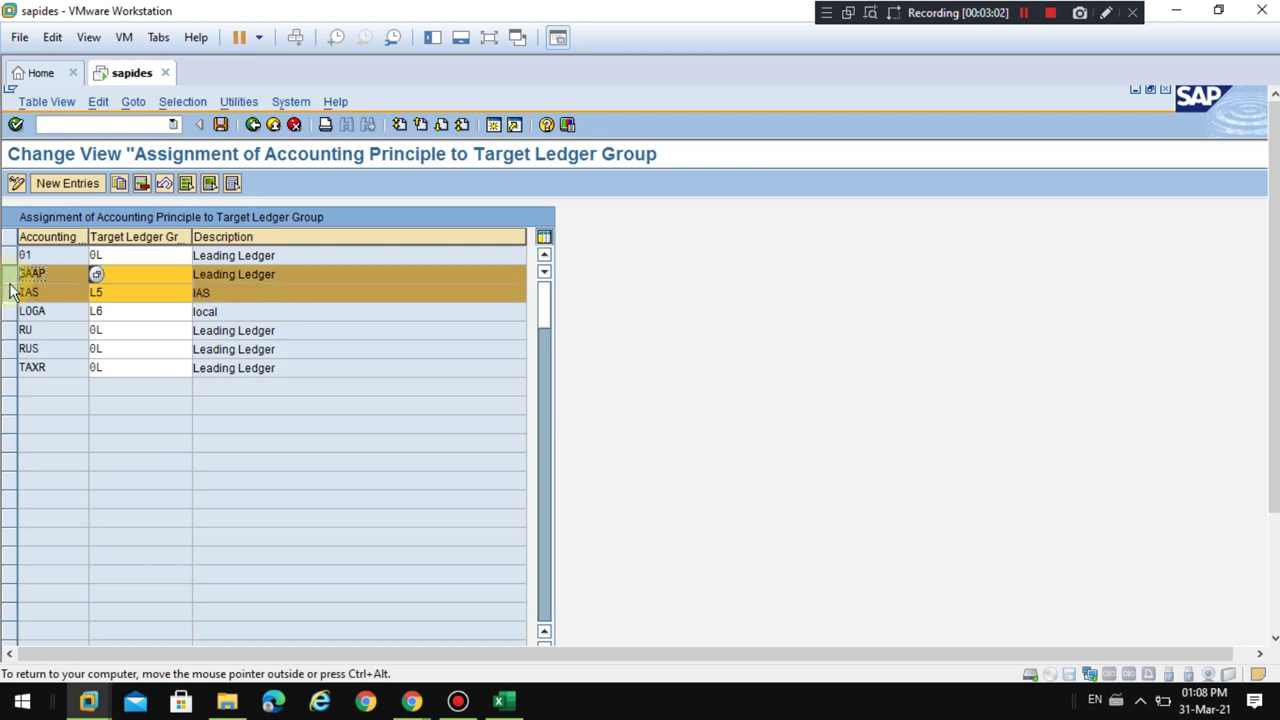
pyautogui.click(9, 312)
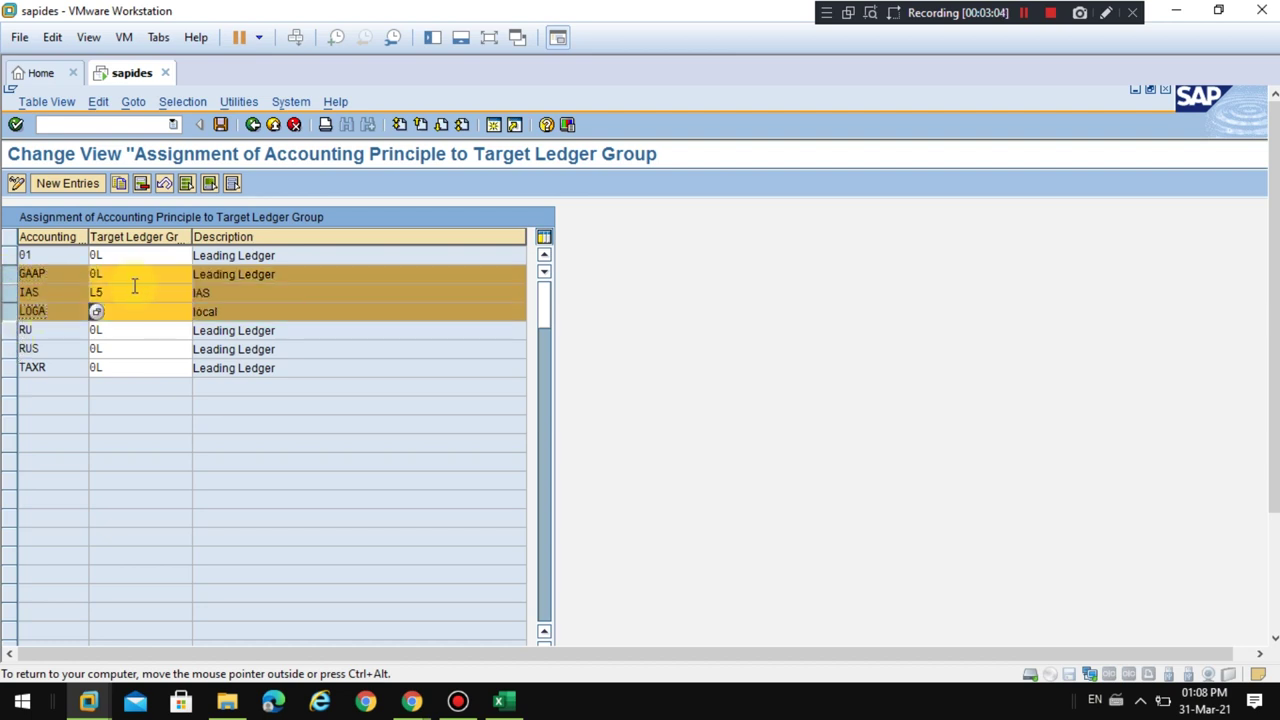
pyautogui.click(249, 293)
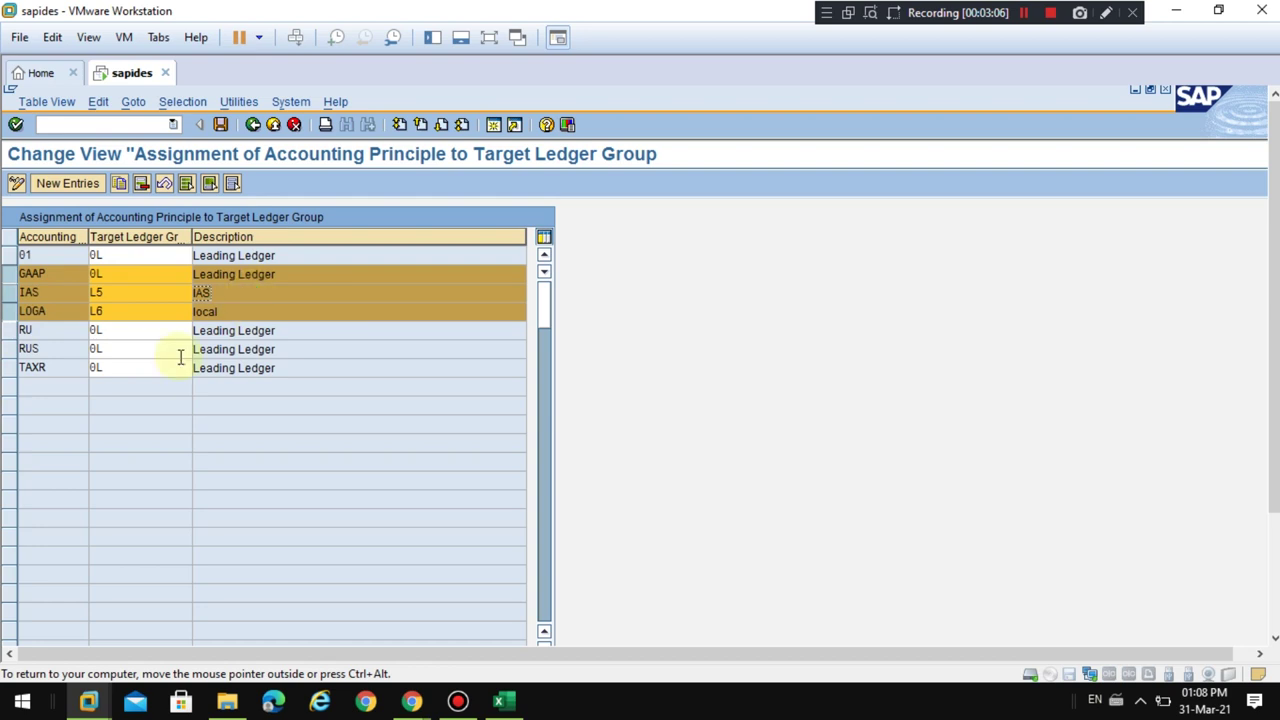
pyautogui.click(252, 126)
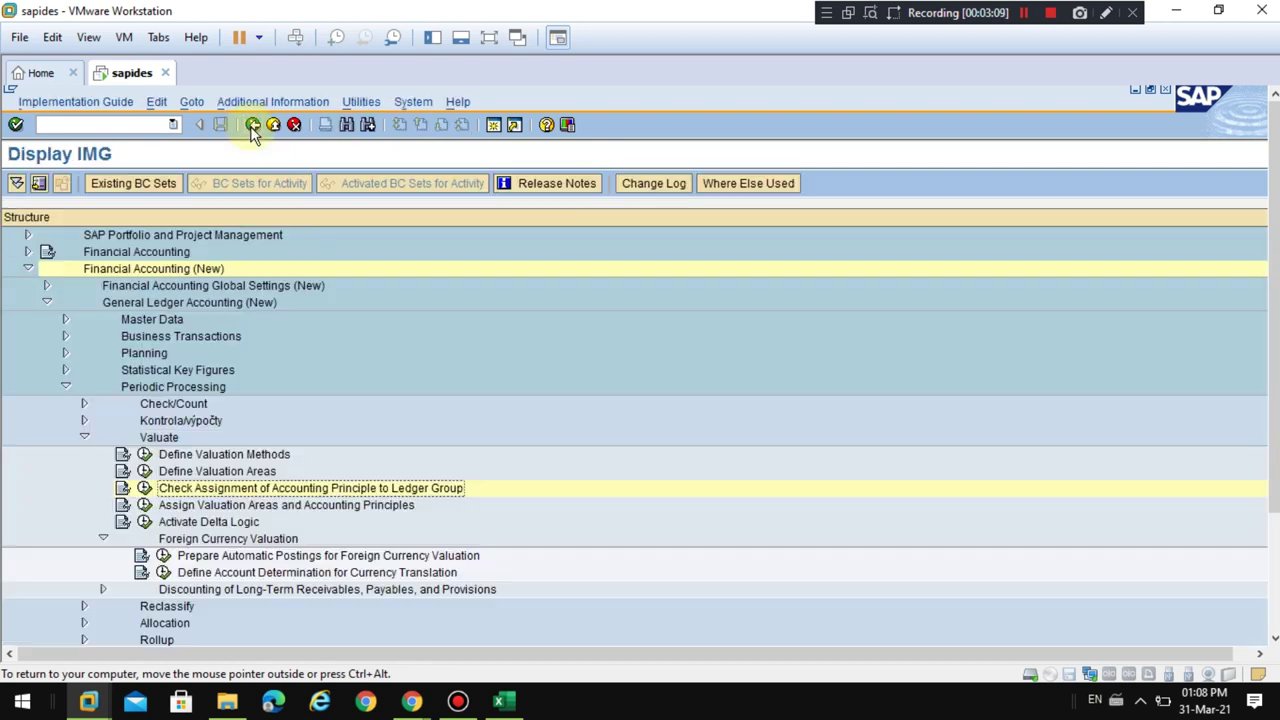
# Open Assign Valuation Areas and Accounting Principles in the IMG and select the entry for valuation area IF.
pyautogui.click(240, 507)
pyautogui.click(226, 489)
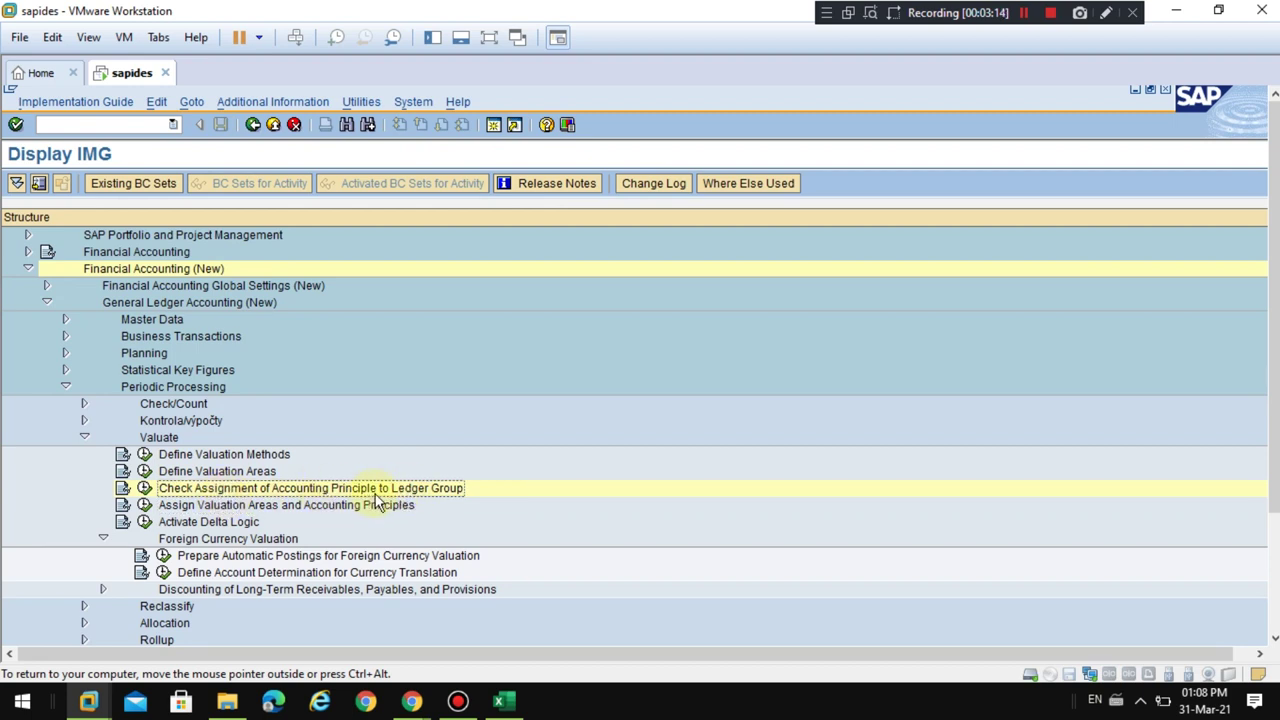
pyautogui.click(145, 506)
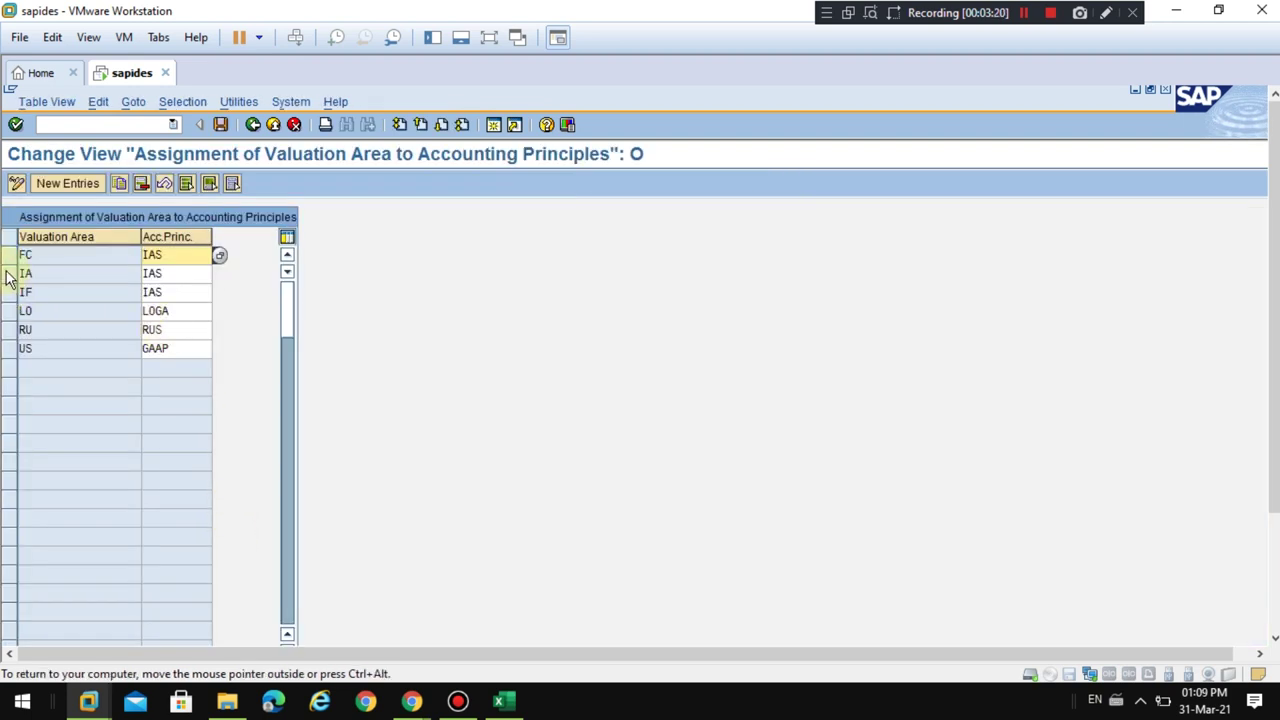
pyautogui.click(10, 293)
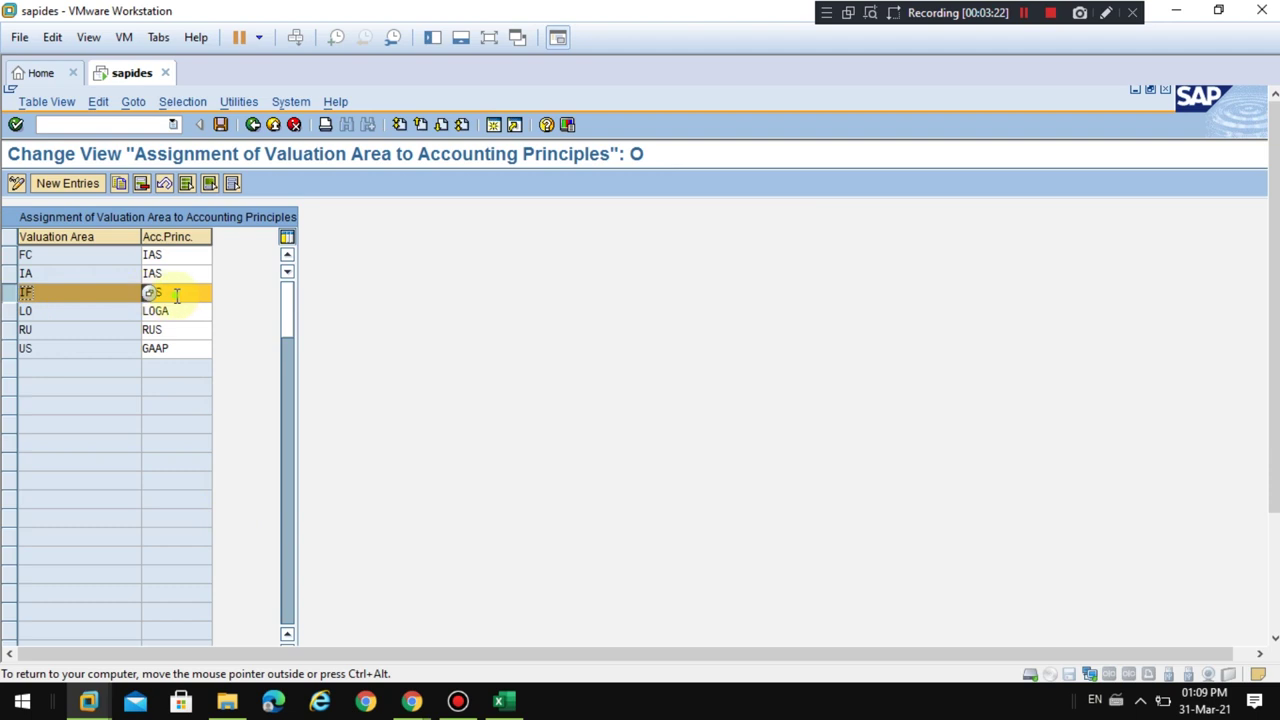
# Look through the accounting principles available for valuation area IF, close the list without a choice, and return to the IMG.
pyautogui.click(219, 296)
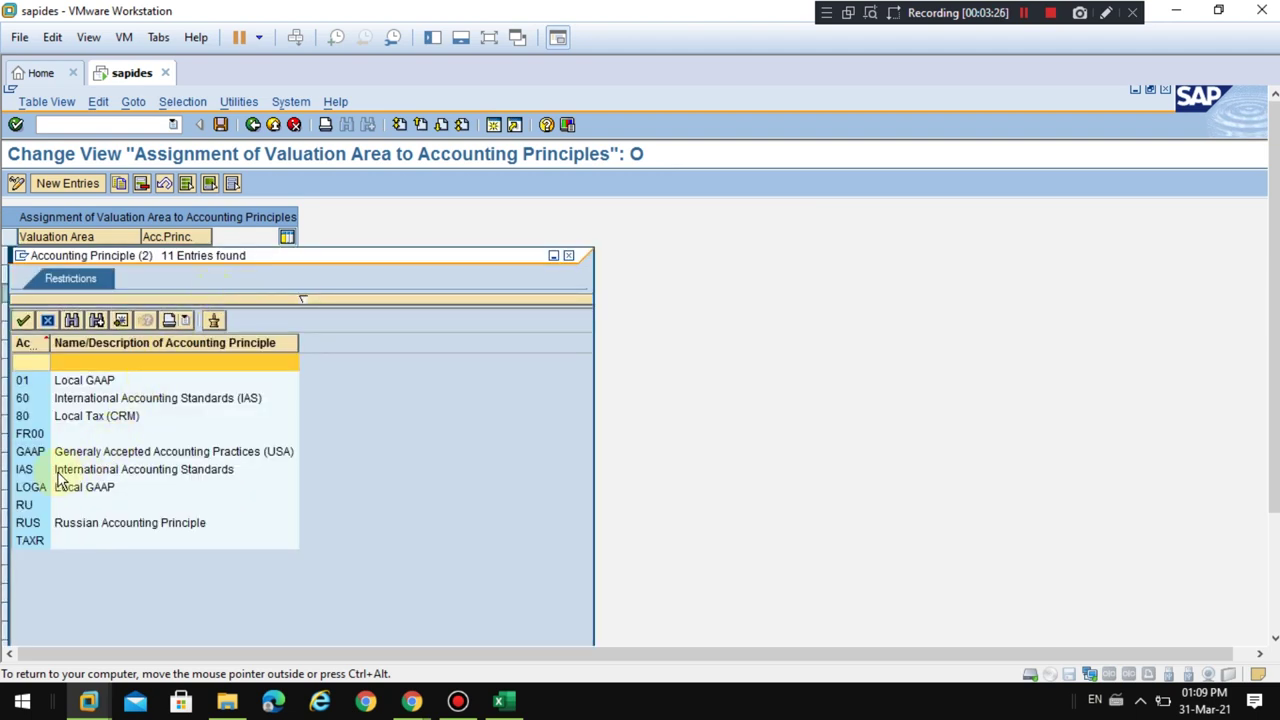
pyautogui.click(58, 471)
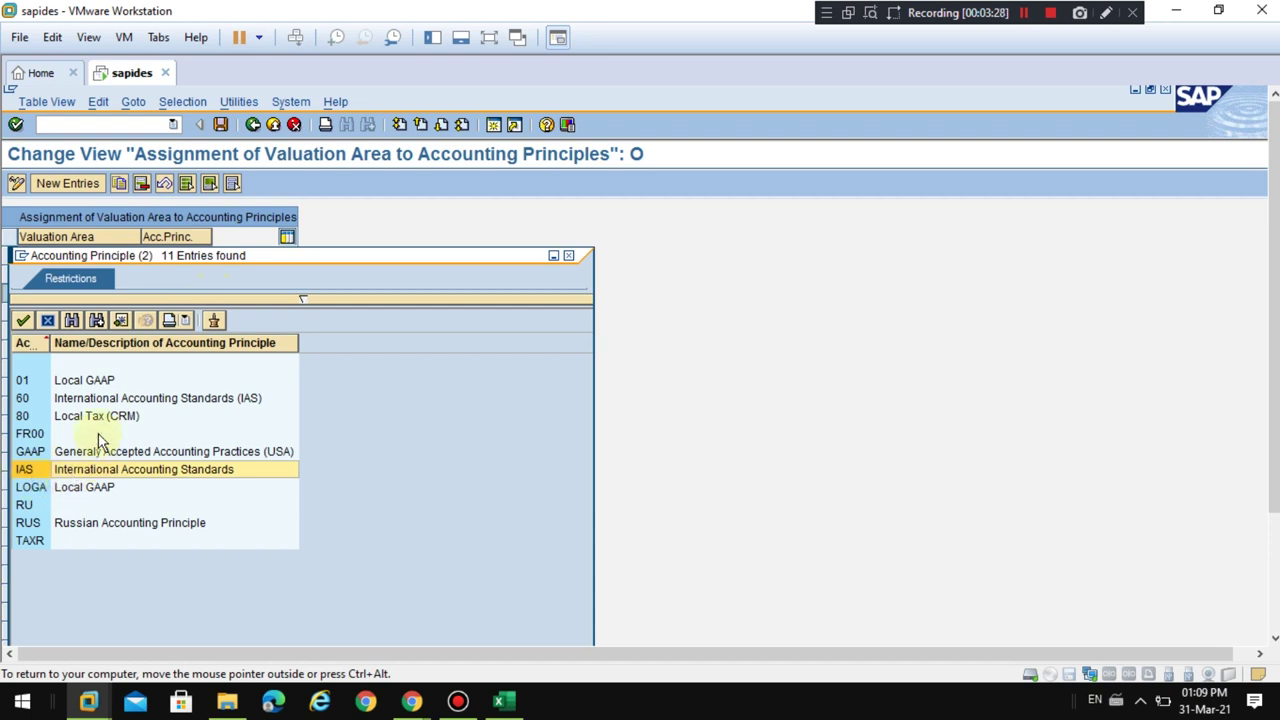
pyautogui.click(47, 320)
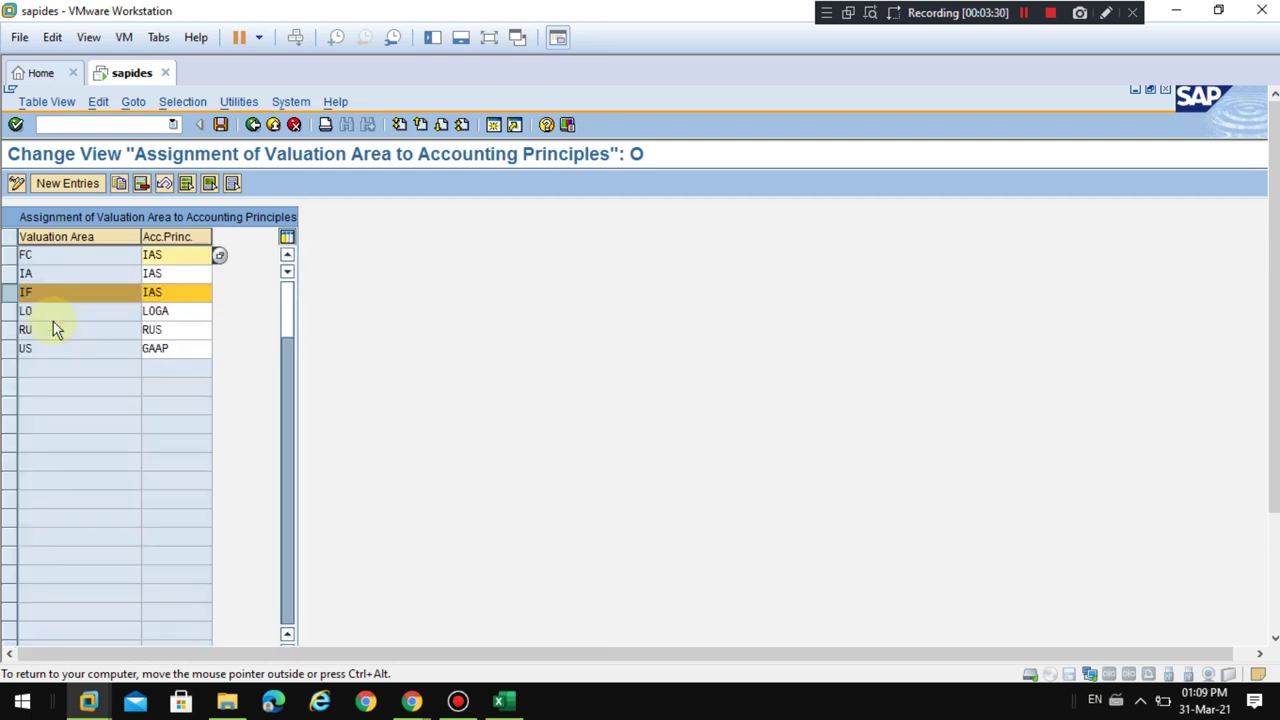
pyautogui.click(176, 293)
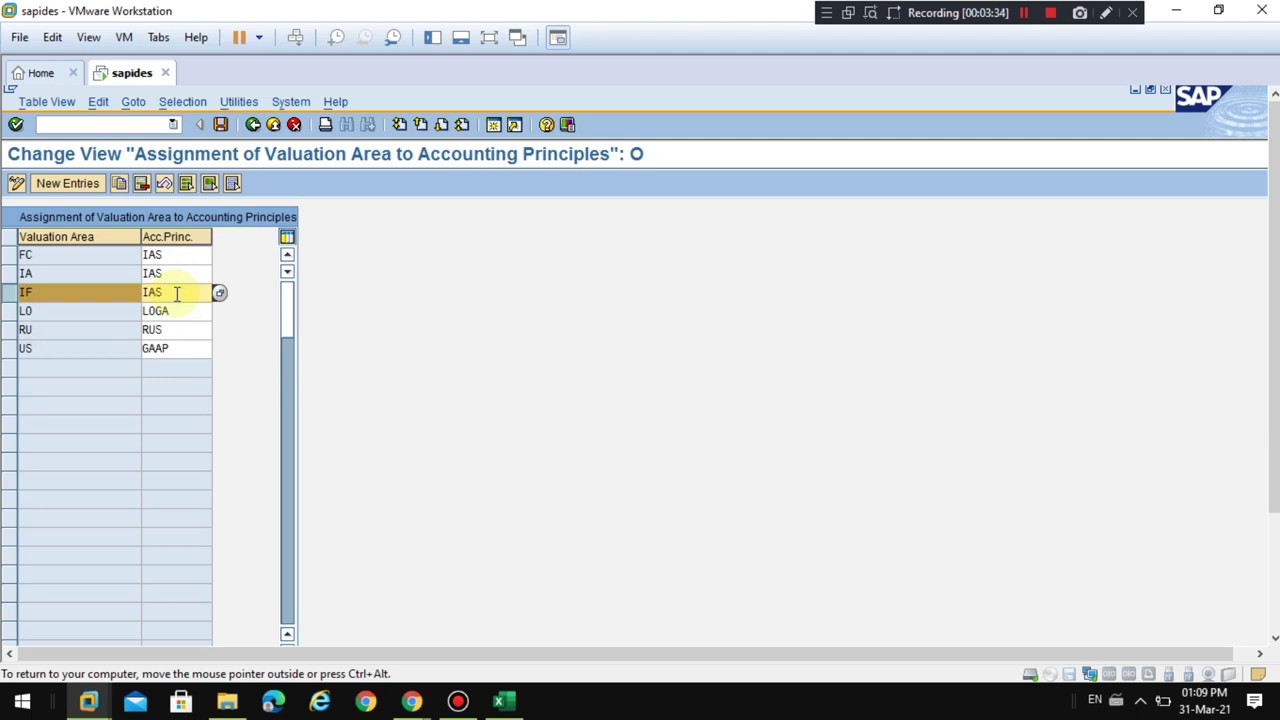
pyautogui.click(253, 125)
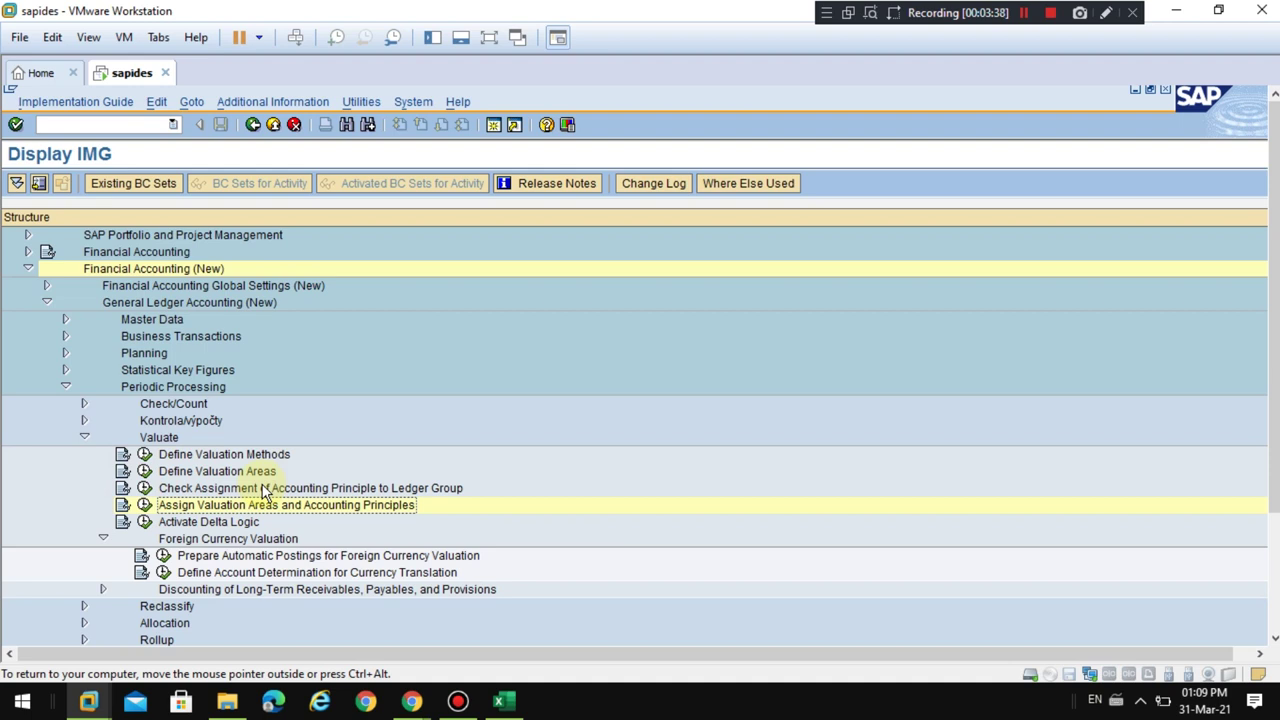
# Open Define Valuation Methods again and display the details of valuation method TR00.
pyautogui.click(144, 454)
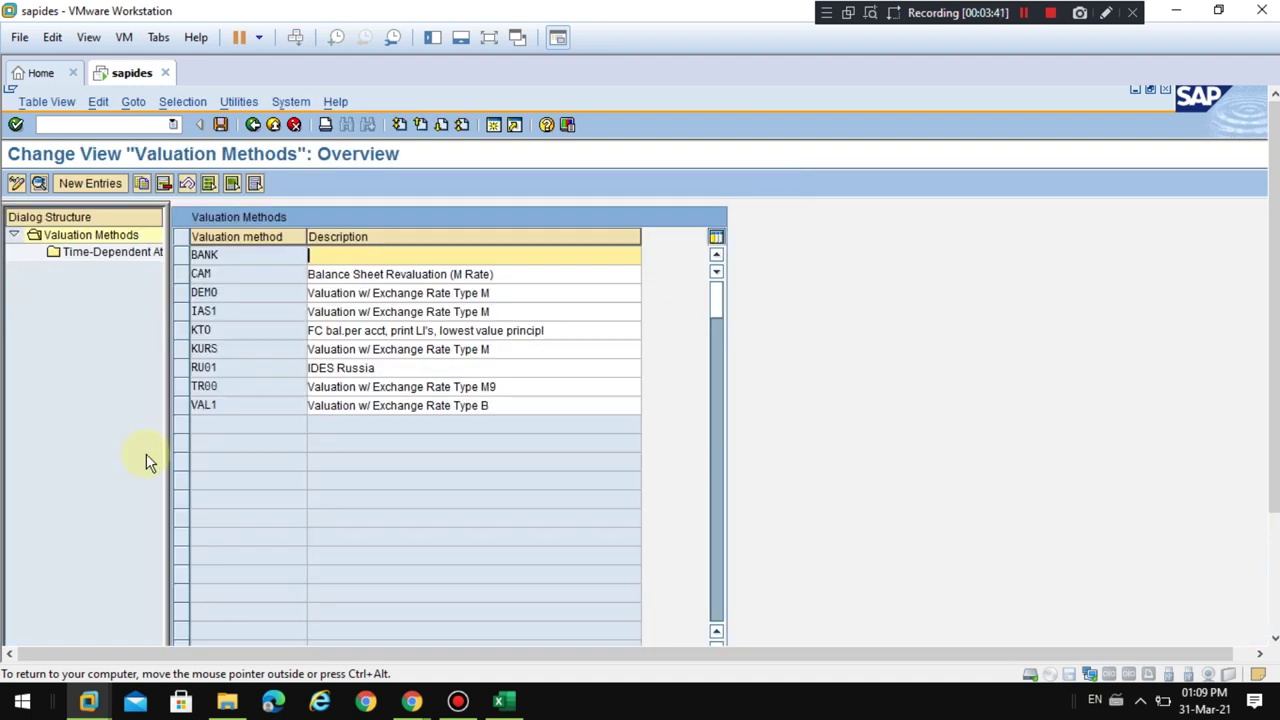
pyautogui.click(182, 389)
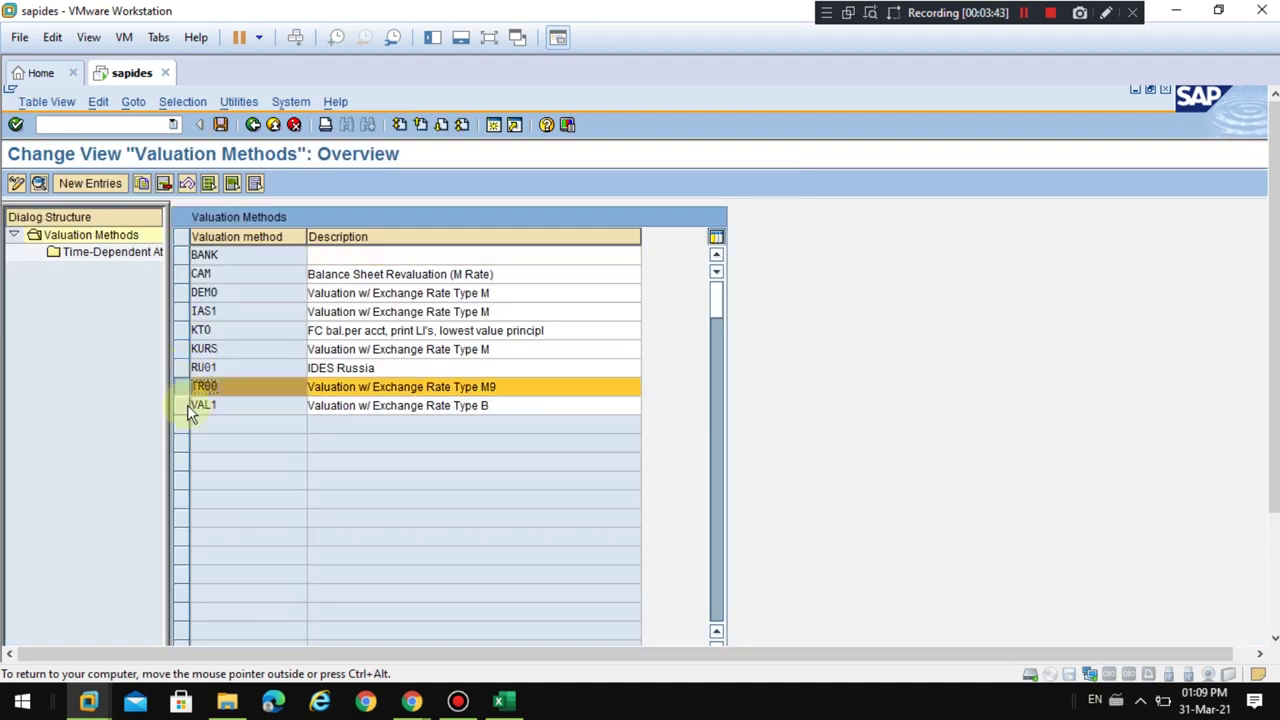
pyautogui.click(380, 388)
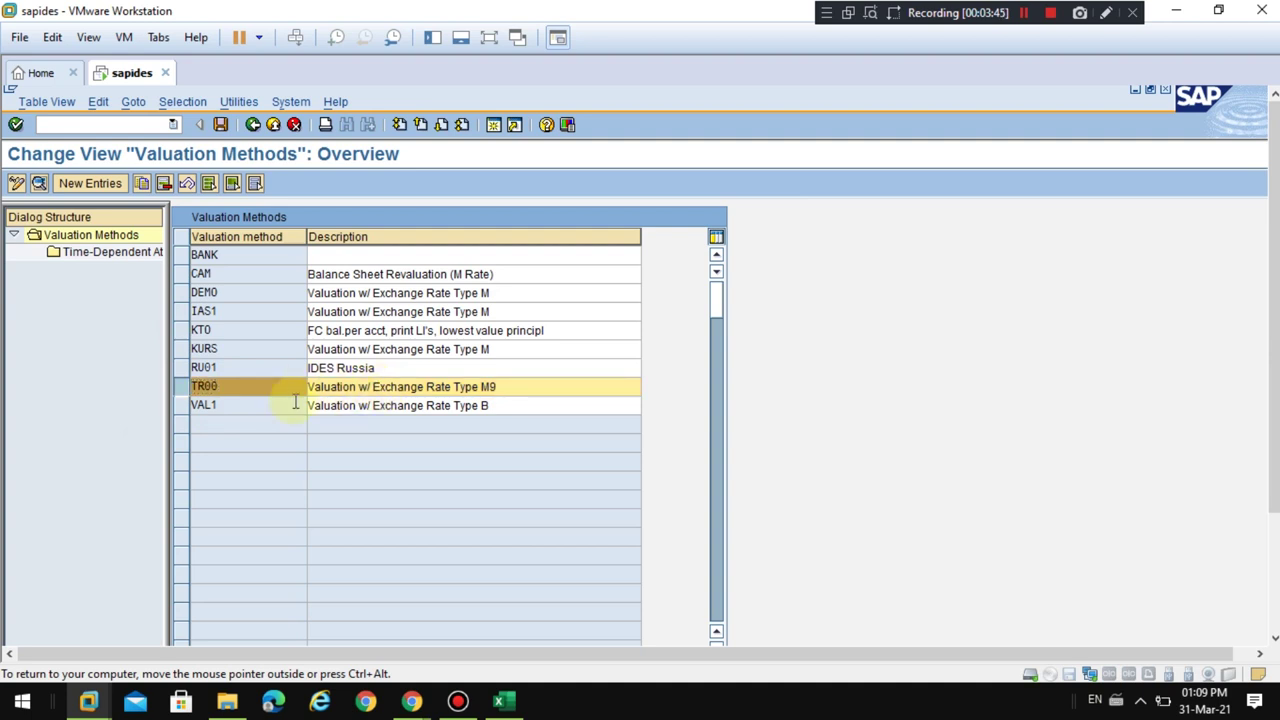
pyautogui.click(38, 183)
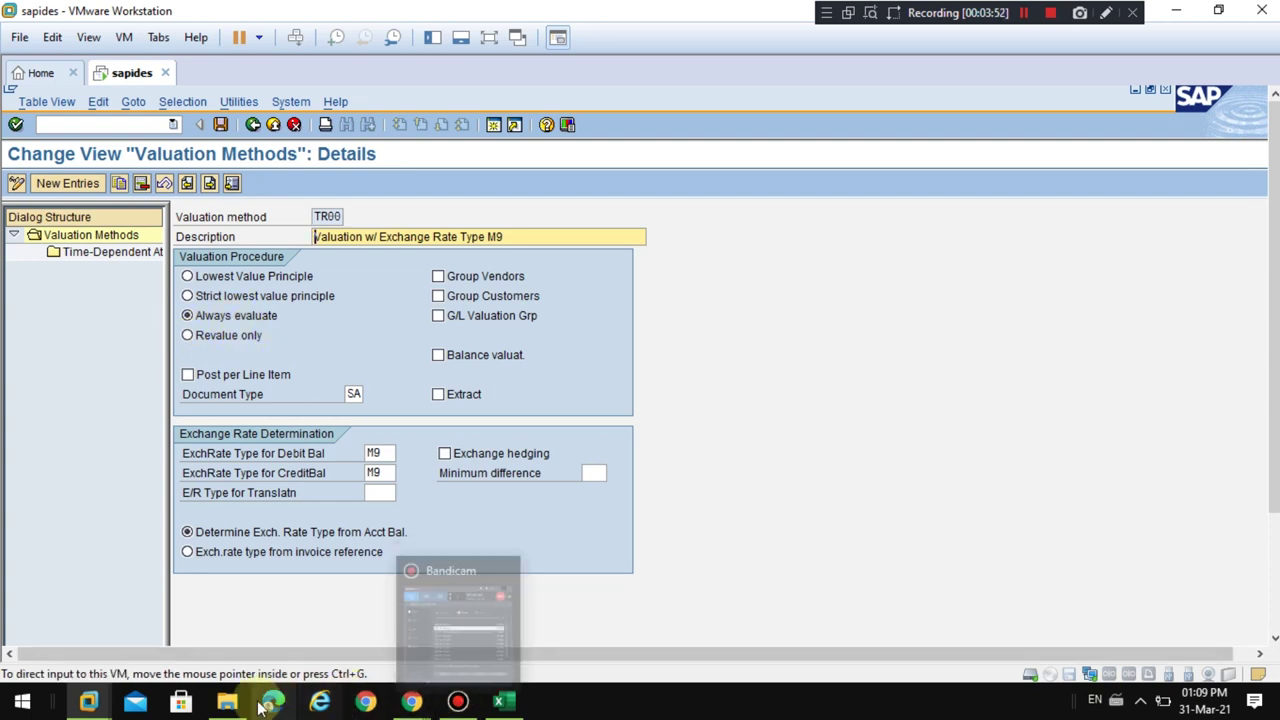
pyautogui.click(227, 610)
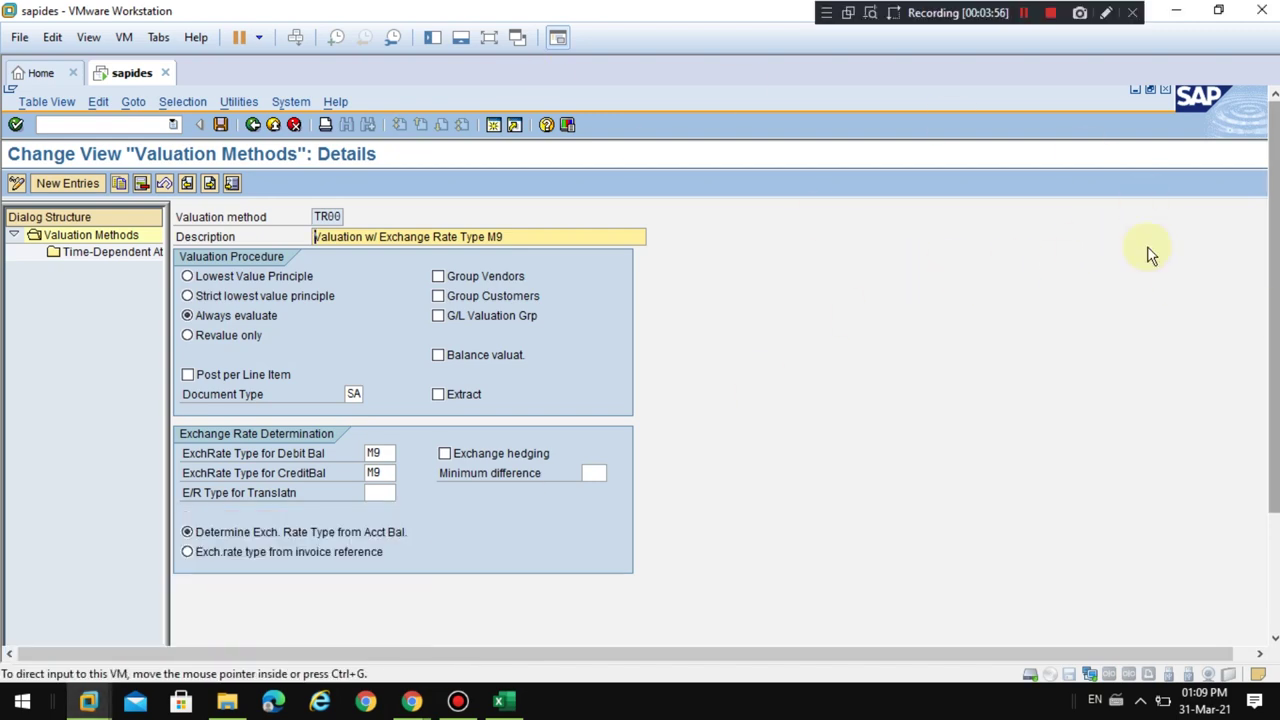
# Show the virtual machine full screen and switch to the Foreign Currency Valuation session, going back from its report to the selection screen.
pyautogui.click(492, 38)
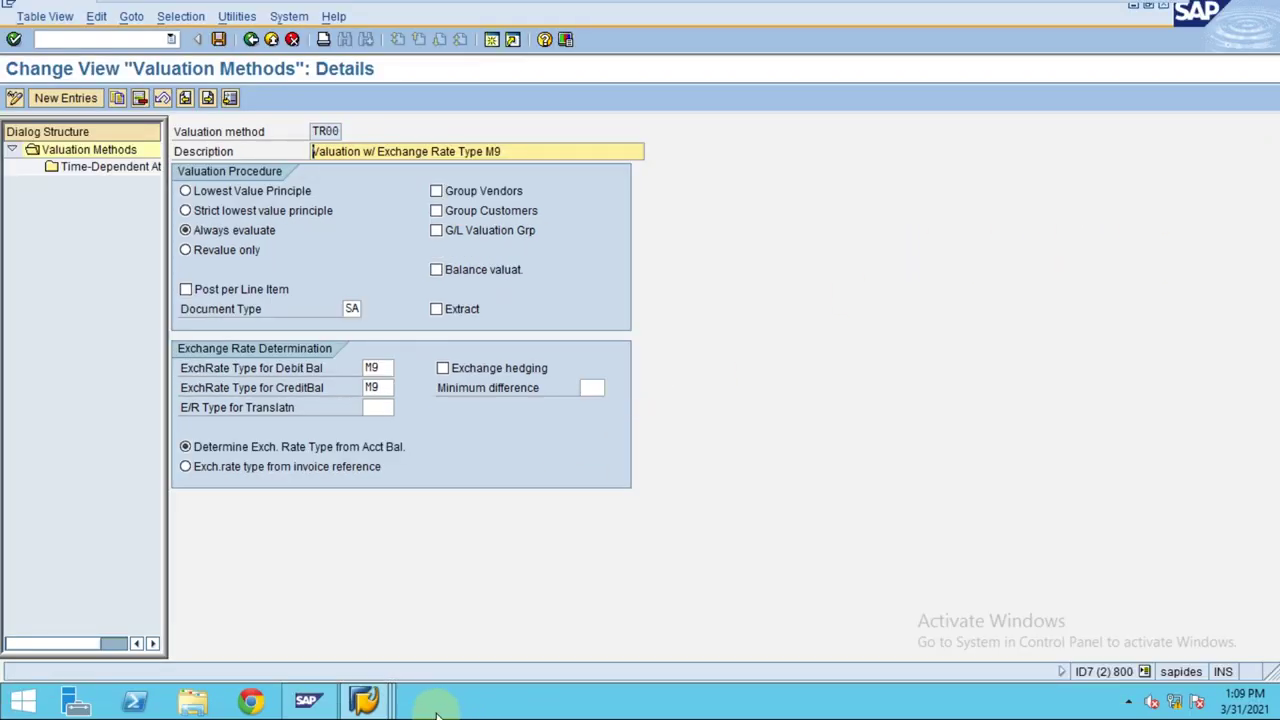
pyautogui.moveTo(368, 702)
pyautogui.click(382, 651)
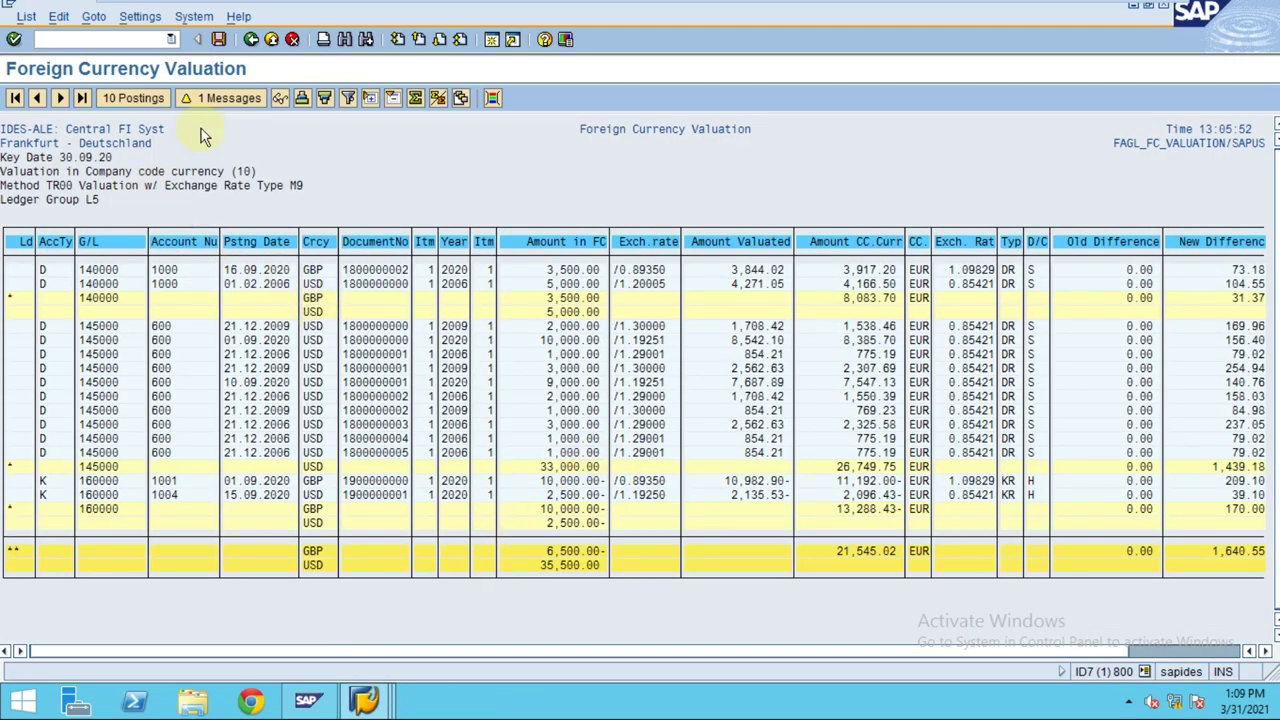
pyautogui.click(250, 40)
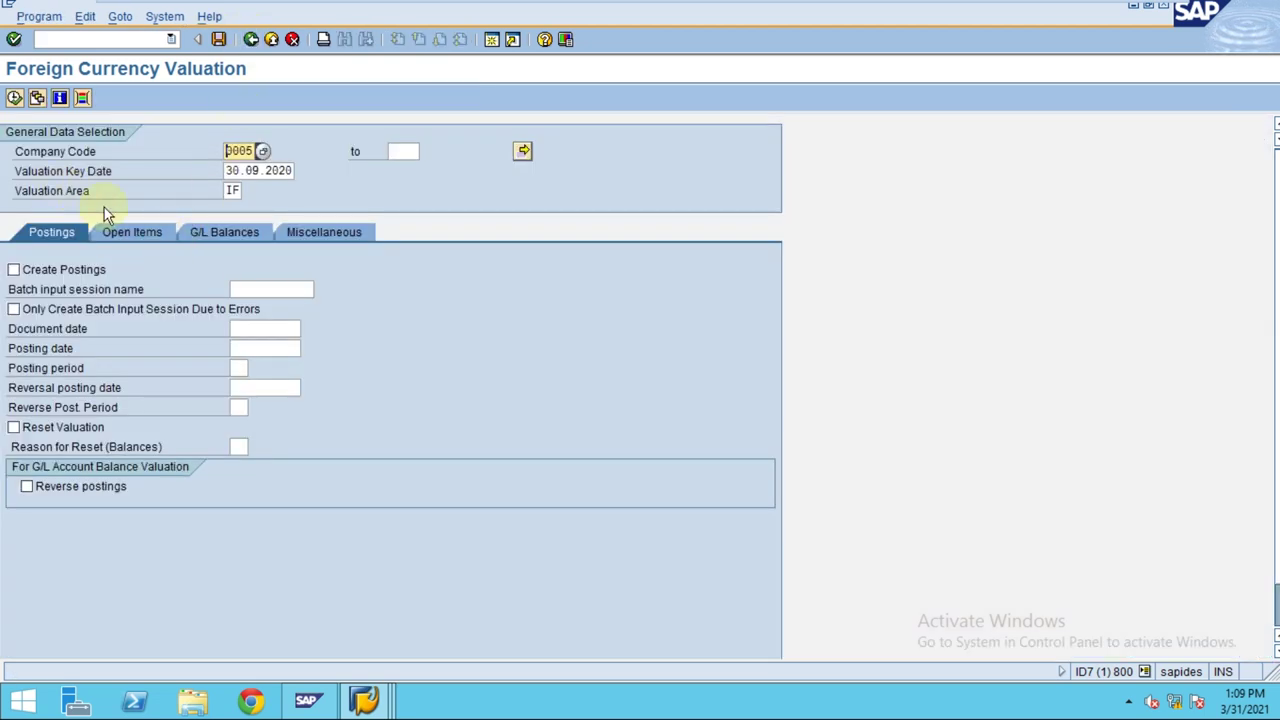
# Check the open item selections, rerun the foreign currency valuation, and view the report through its Amount Posted column.
pyautogui.click(135, 231)
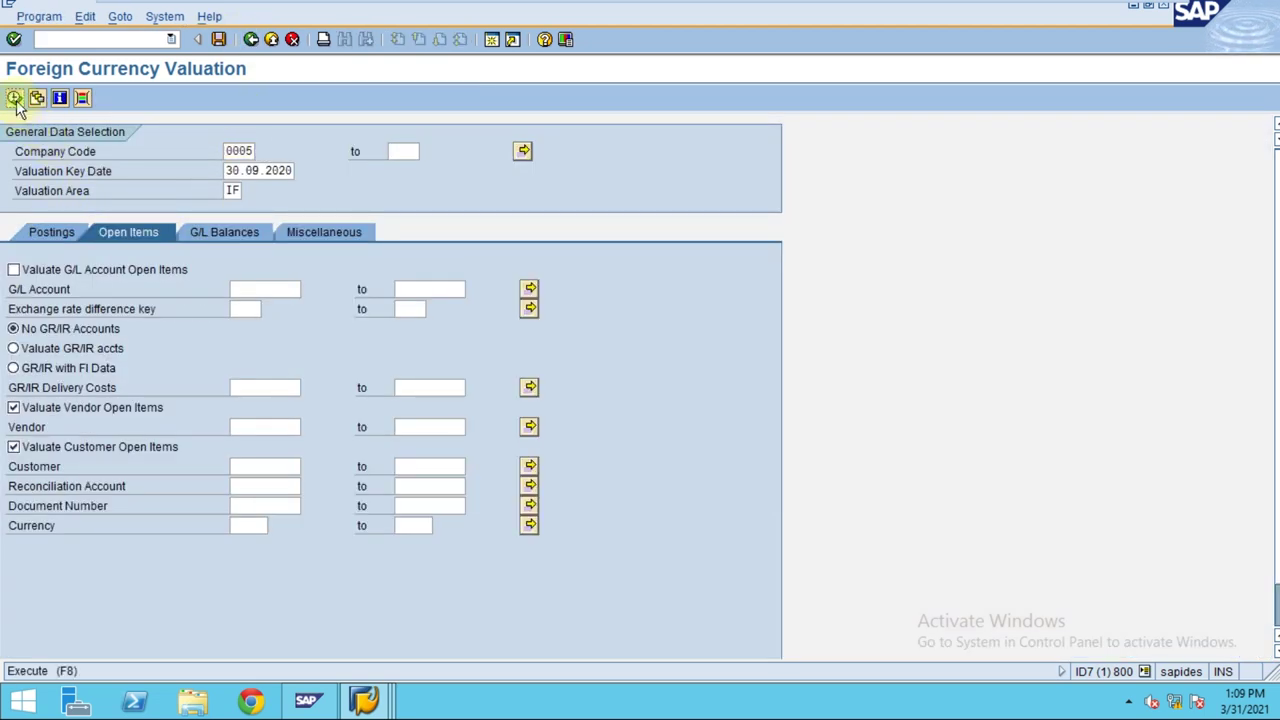
pyautogui.click(15, 98)
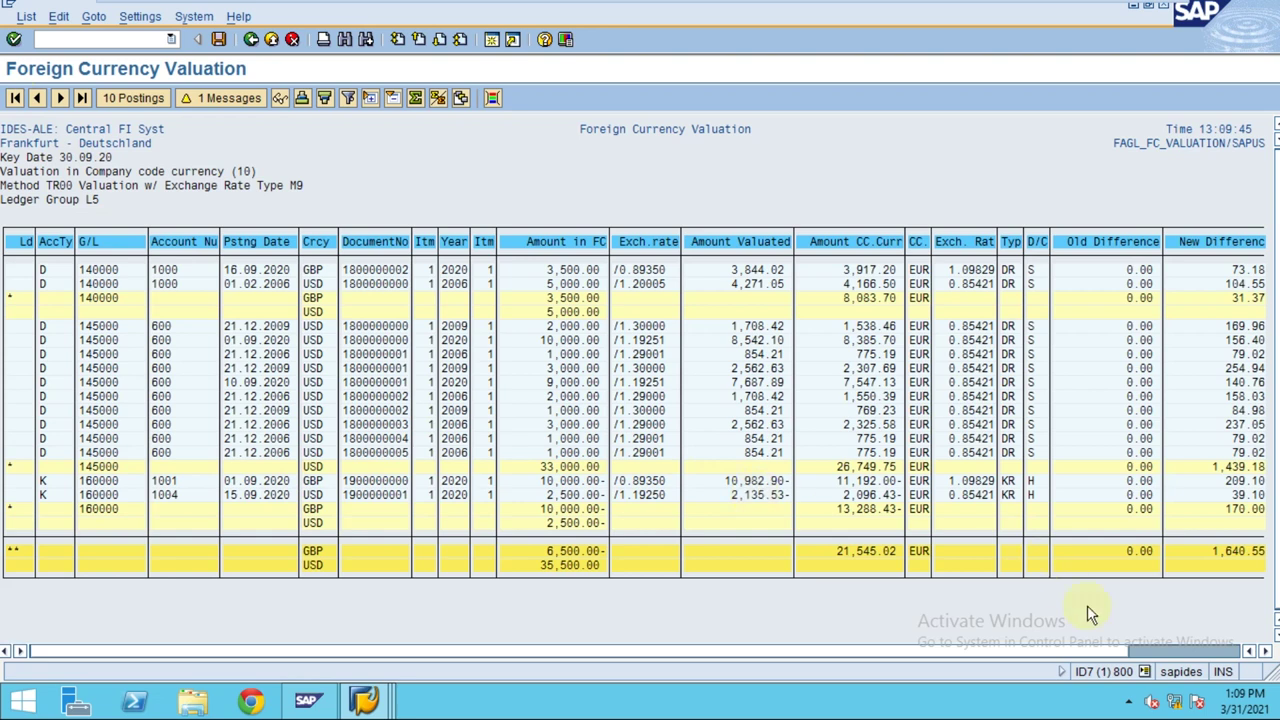
pyautogui.click(1155, 651)
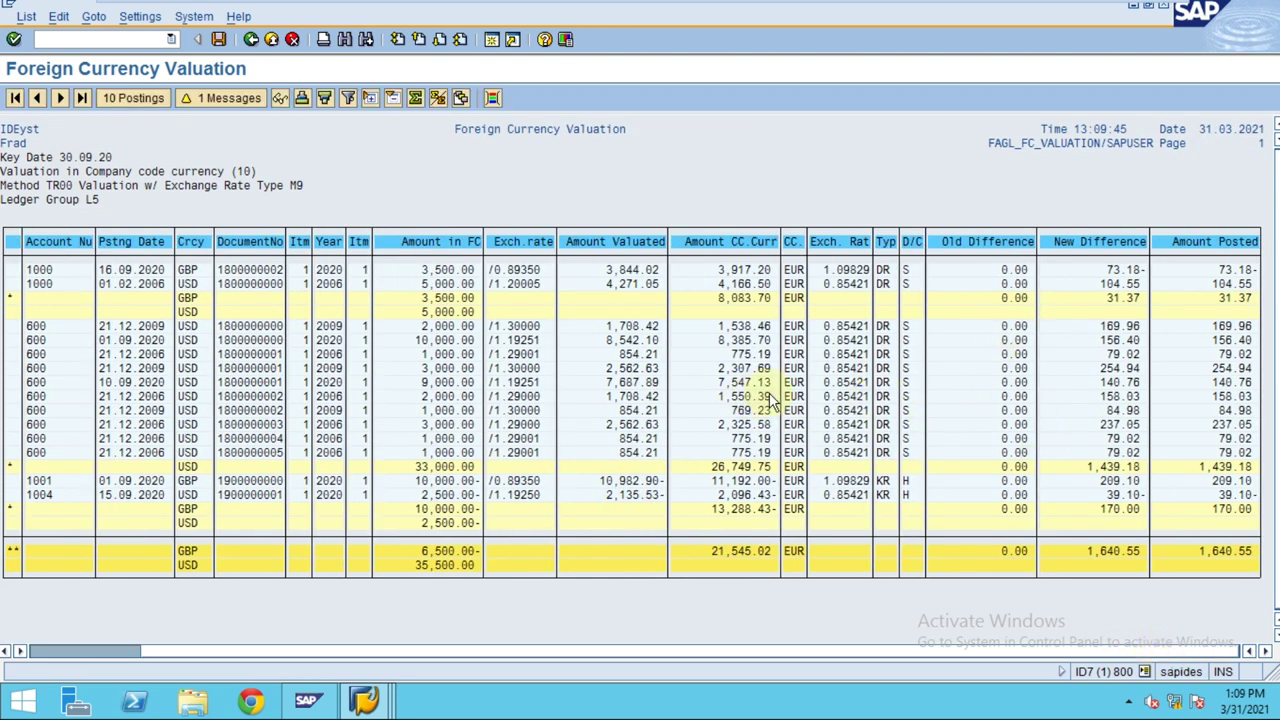
# Activate Post per Line Item for valuation method TR00 and save the change to the proposed customizing request.
pyautogui.click(363, 703)
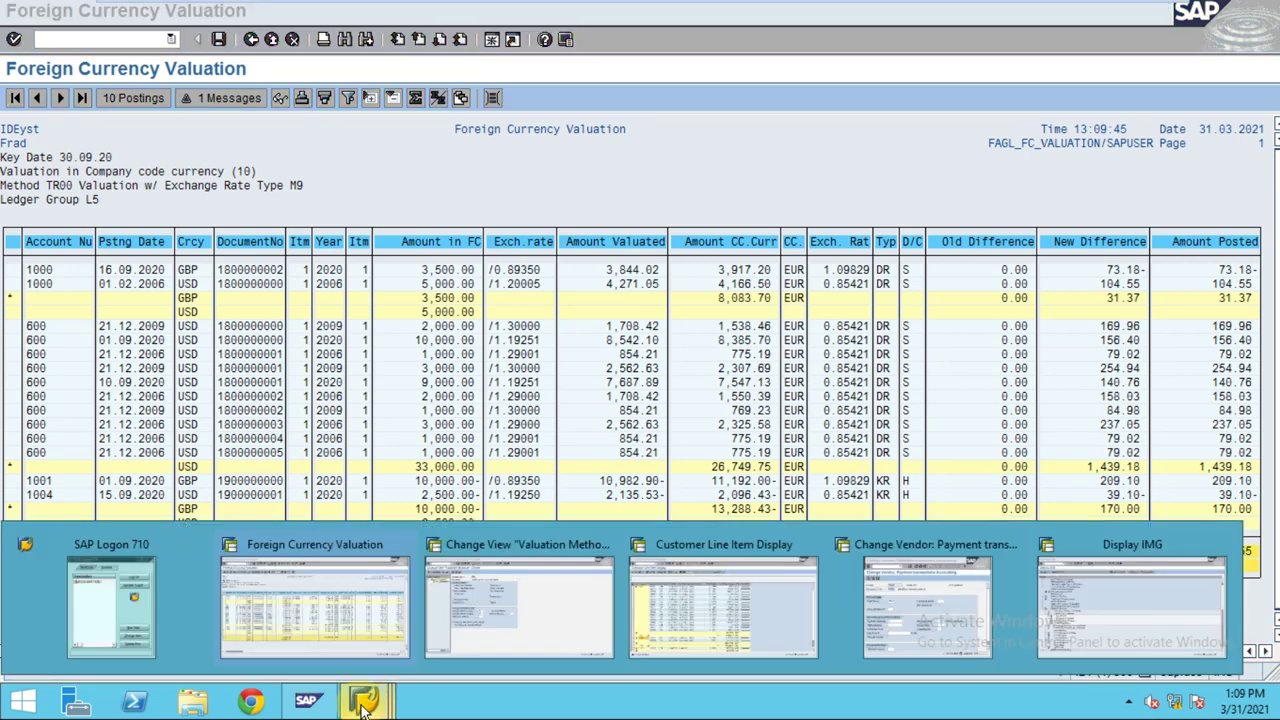
pyautogui.click(516, 608)
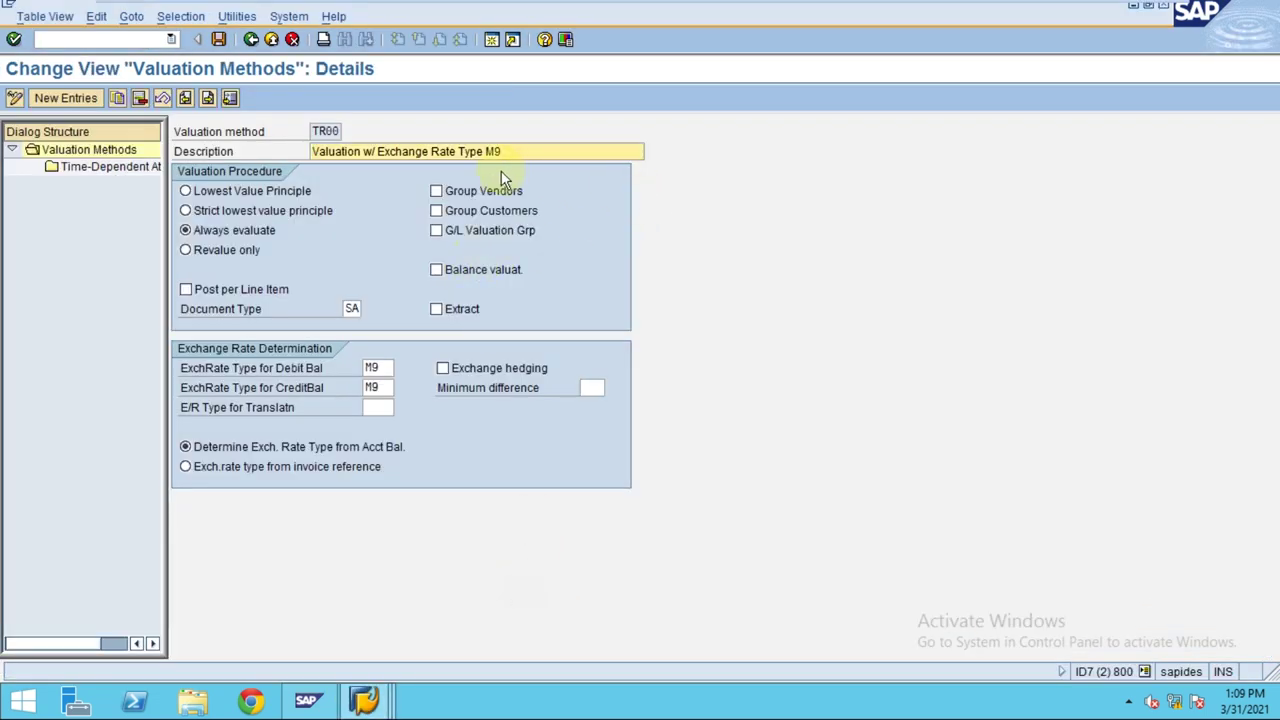
pyautogui.click(222, 293)
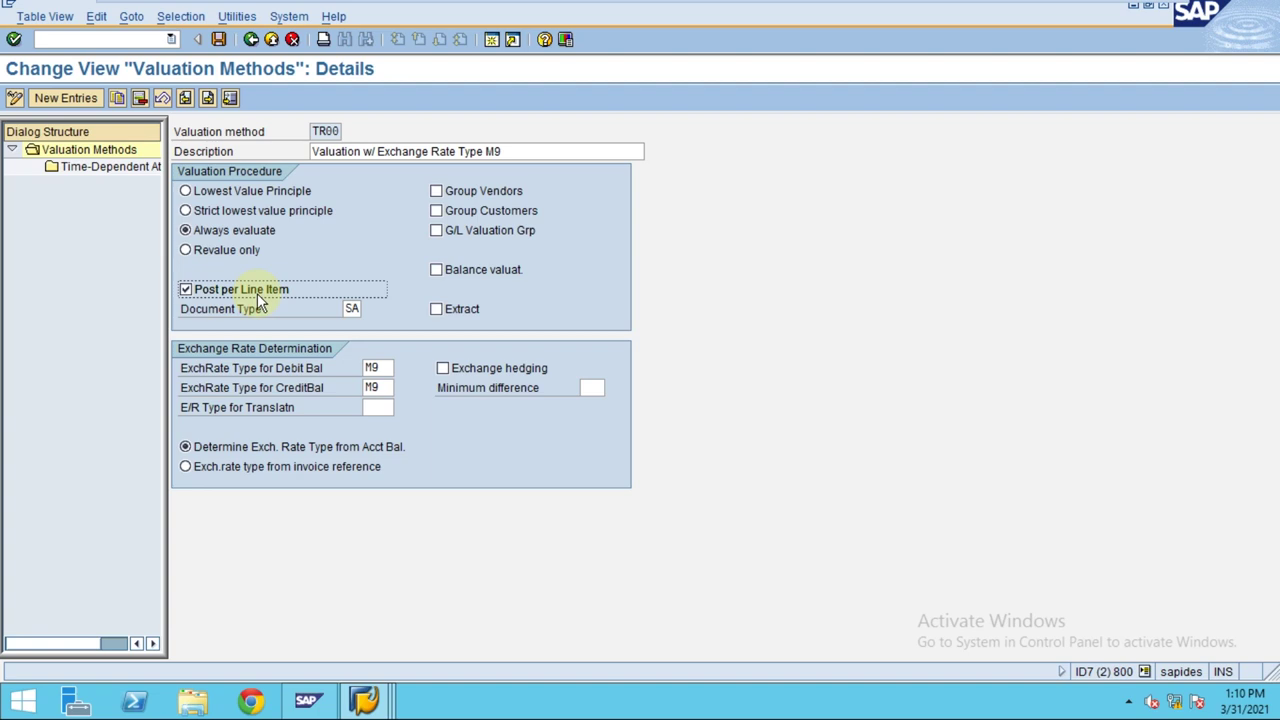
pyautogui.click(219, 40)
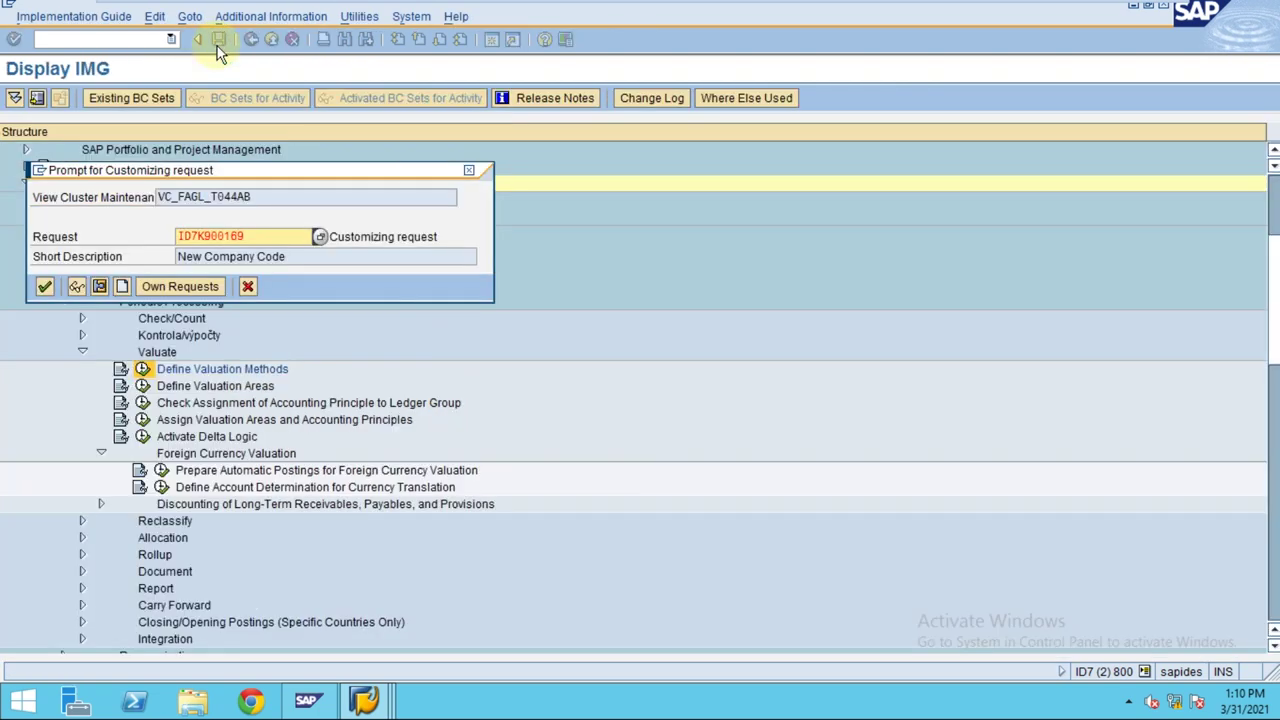
pyautogui.click(44, 286)
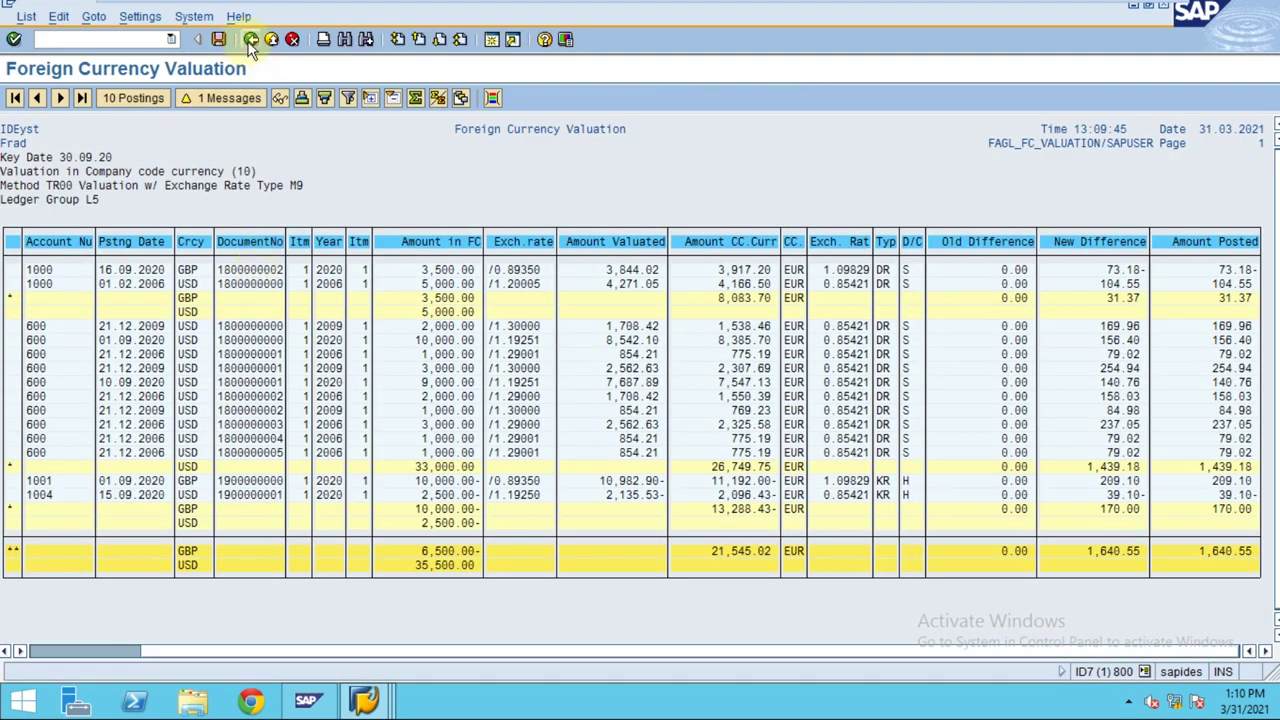
# Rerun the foreign currency valuation with the existing open item selections and display its posting proposal.
pyautogui.click(251, 40)
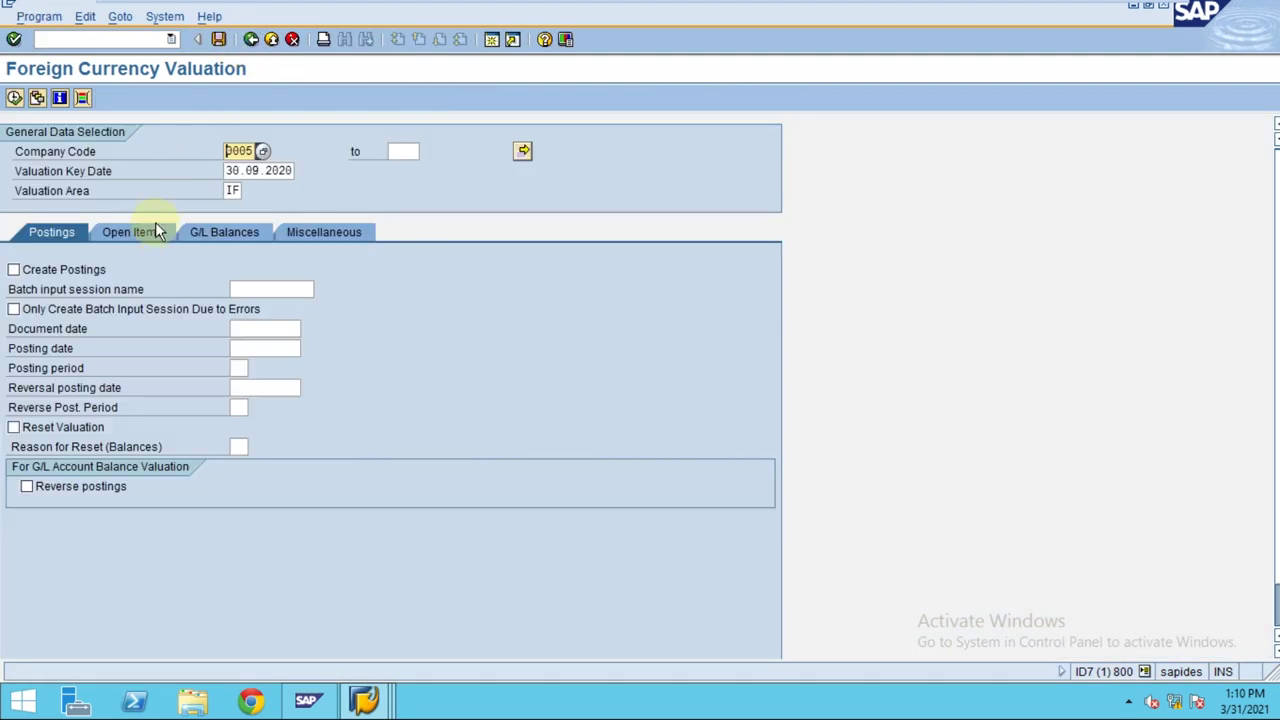
pyautogui.click(126, 230)
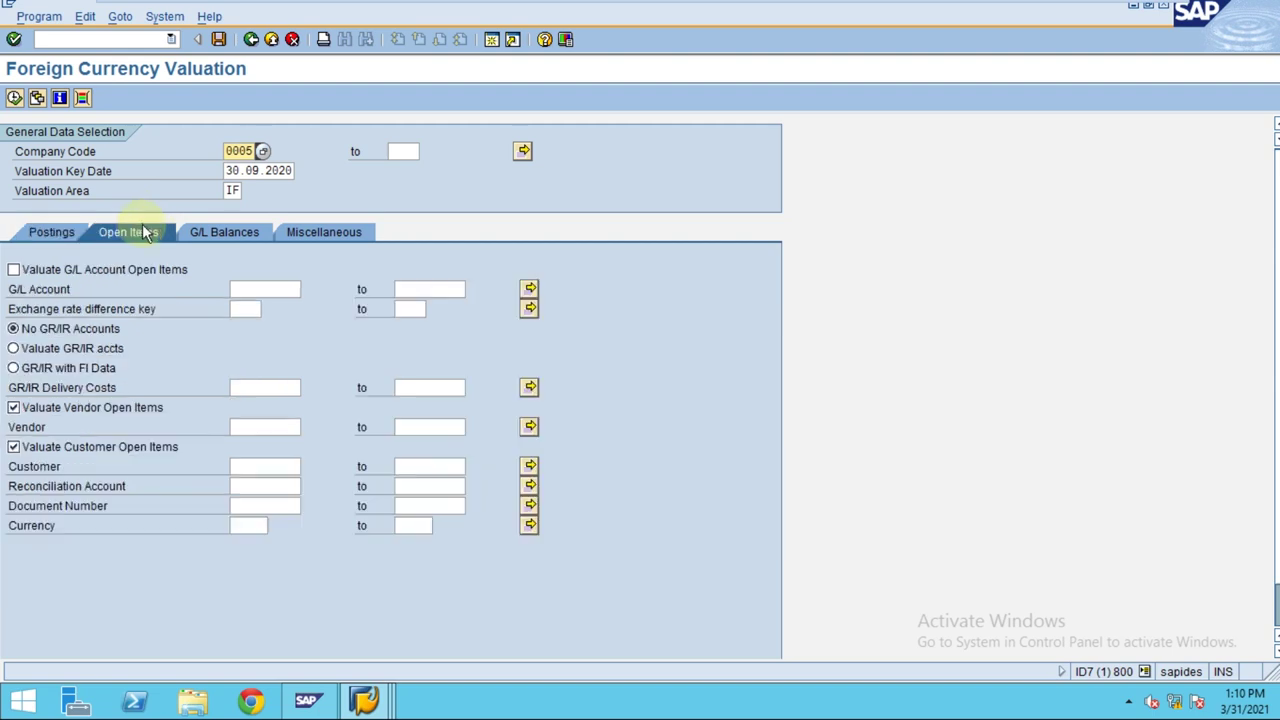
pyautogui.click(14, 97)
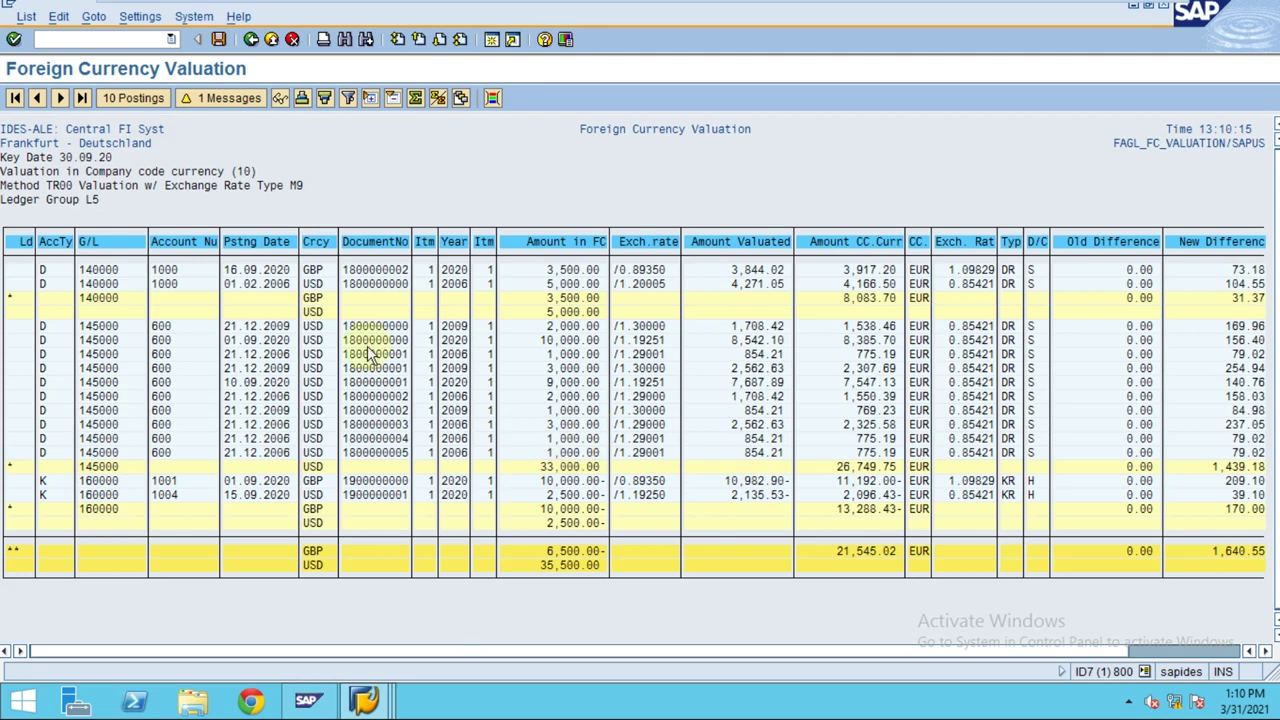
pyautogui.click(145, 99)
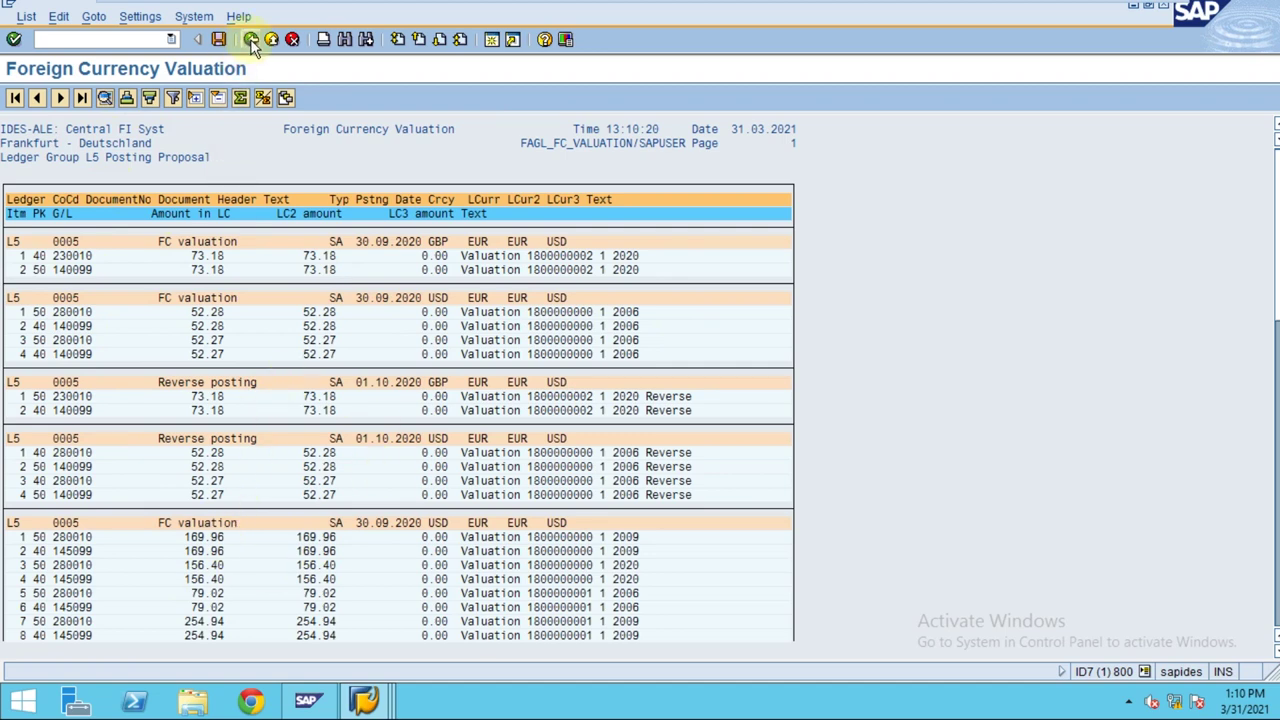
# Deactivate Post per Line Item in the details of valuation method TR00 and save the change.
pyautogui.click(365, 700)
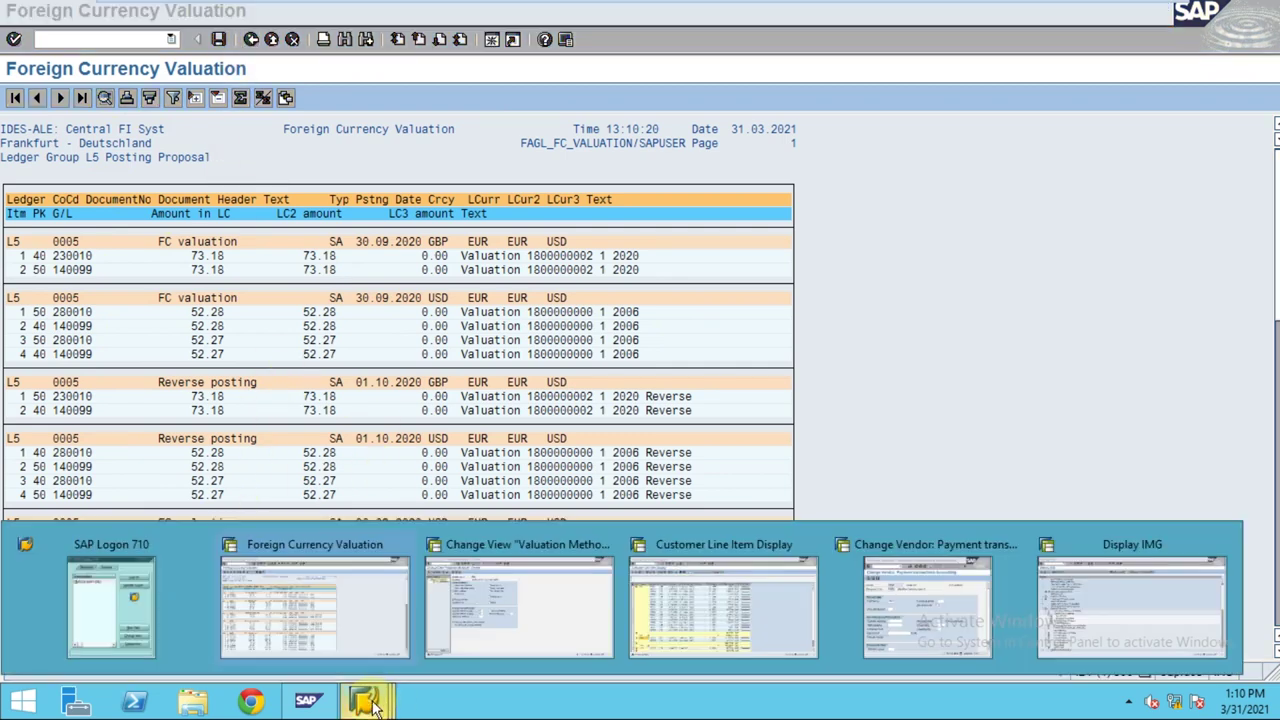
pyautogui.click(440, 630)
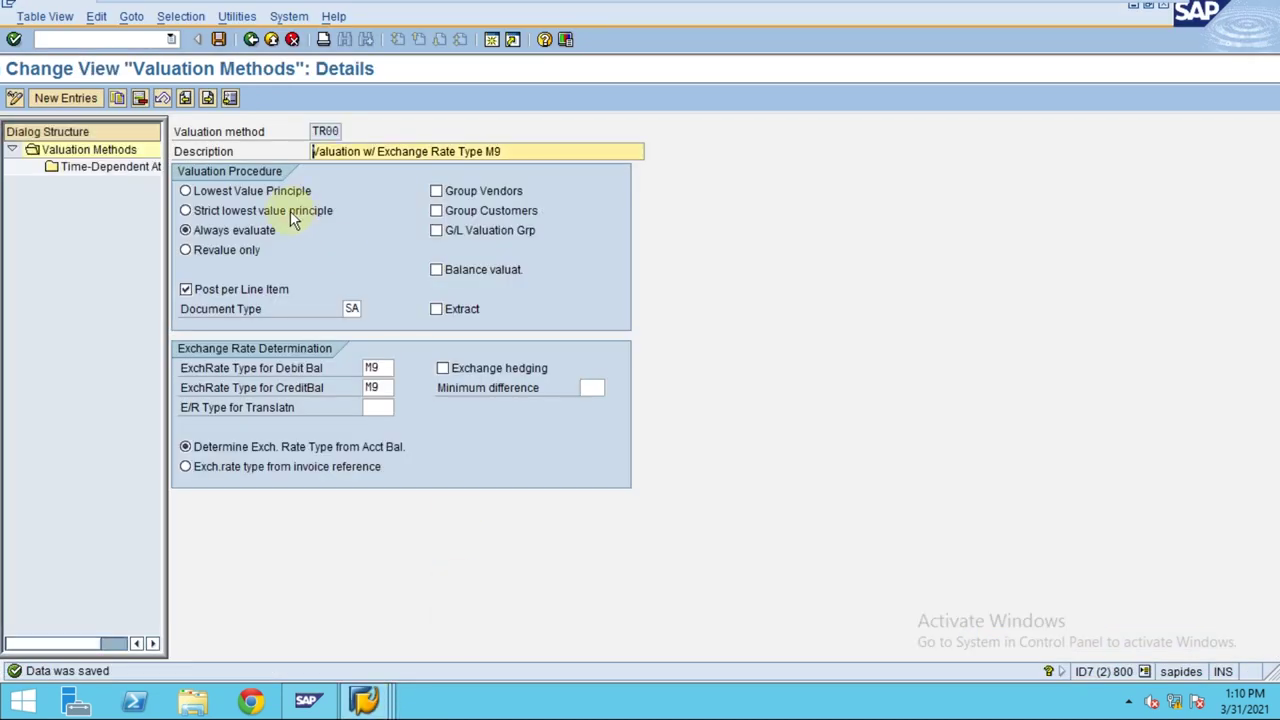
pyautogui.click(211, 290)
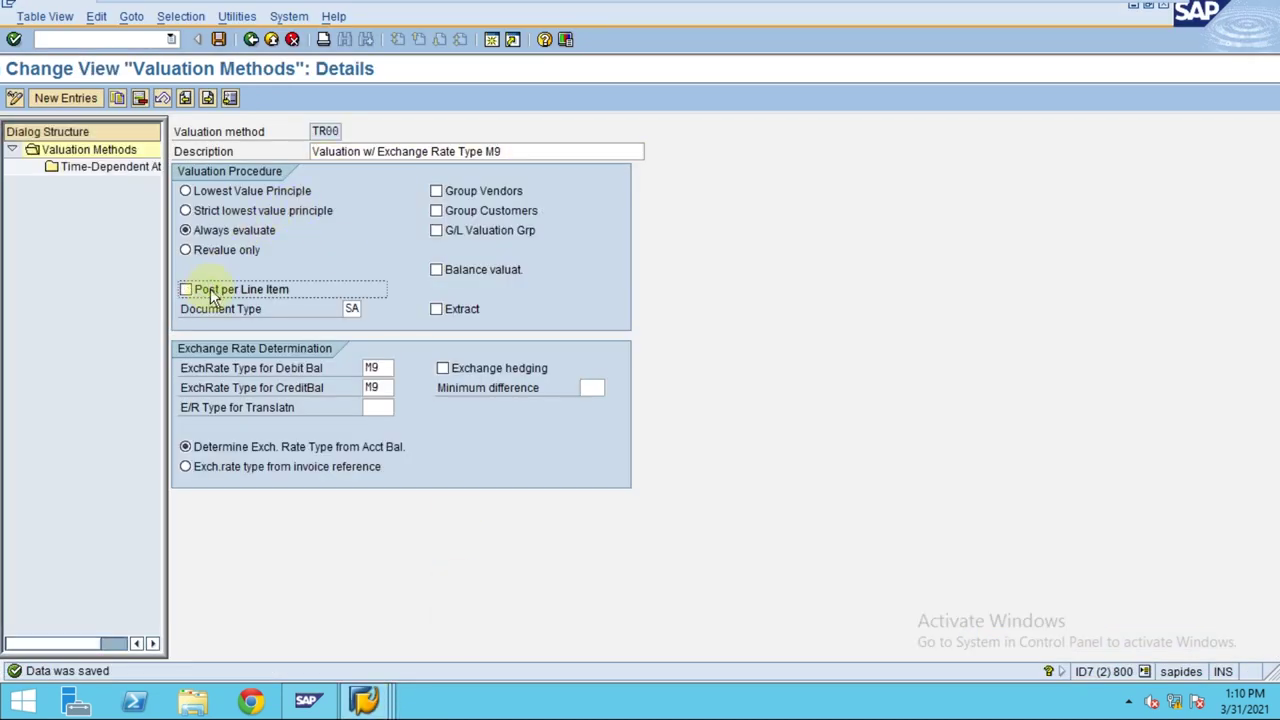
pyautogui.click(218, 39)
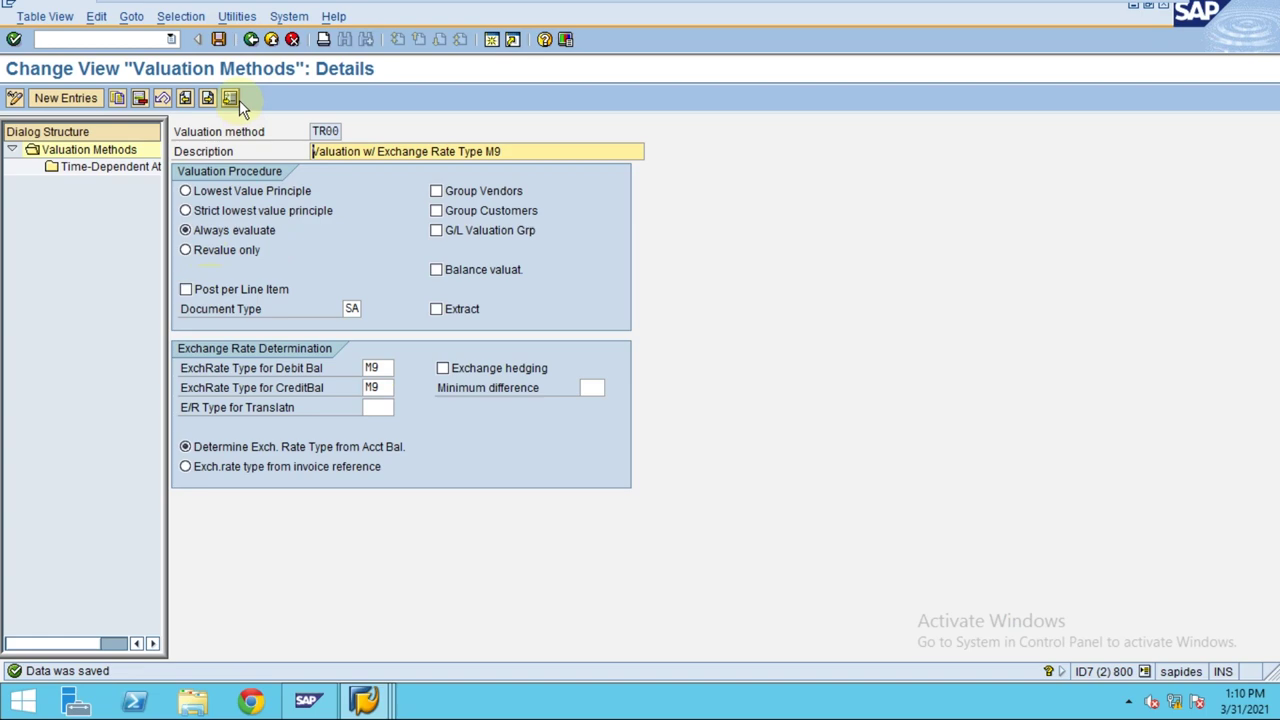
# Rerun the valuation without posting per line item and check the valuation amount posted for account 145000 in the posting proposal.
pyautogui.hotkey('alt', 'Tab')
pyautogui.click(250, 39)
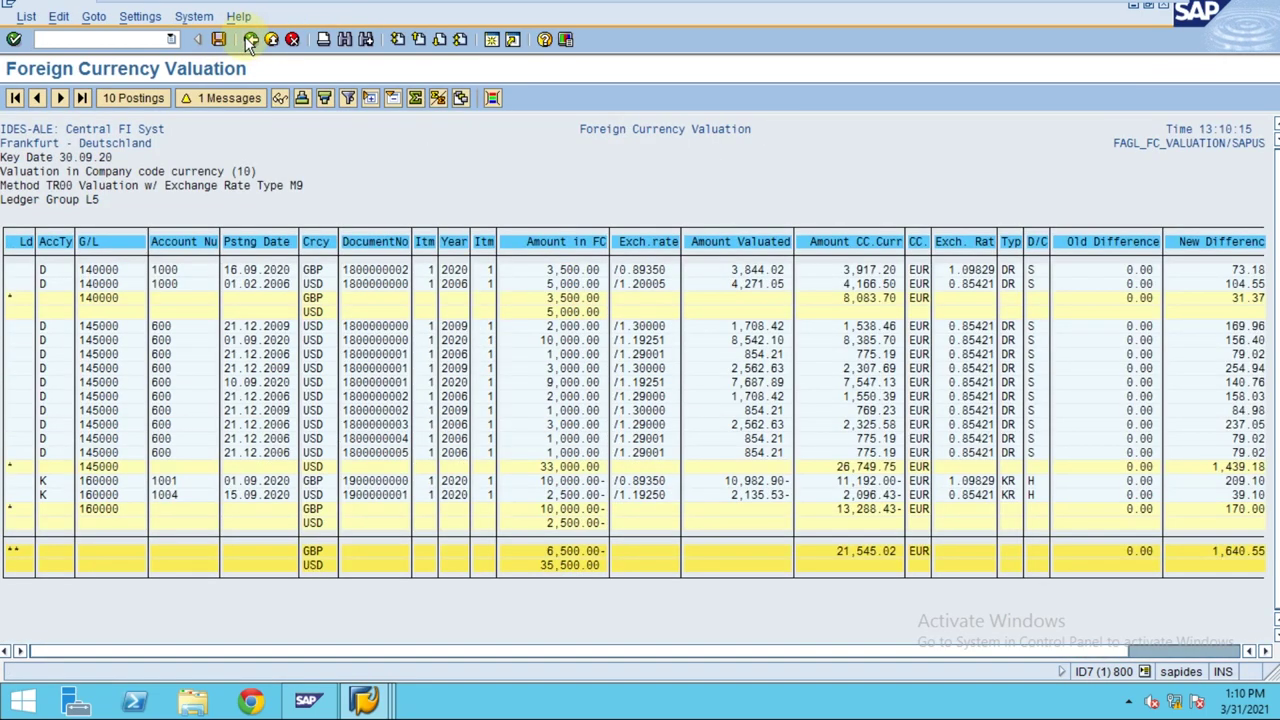
pyautogui.click(250, 39)
pyautogui.click(20, 99)
pyautogui.click(135, 99)
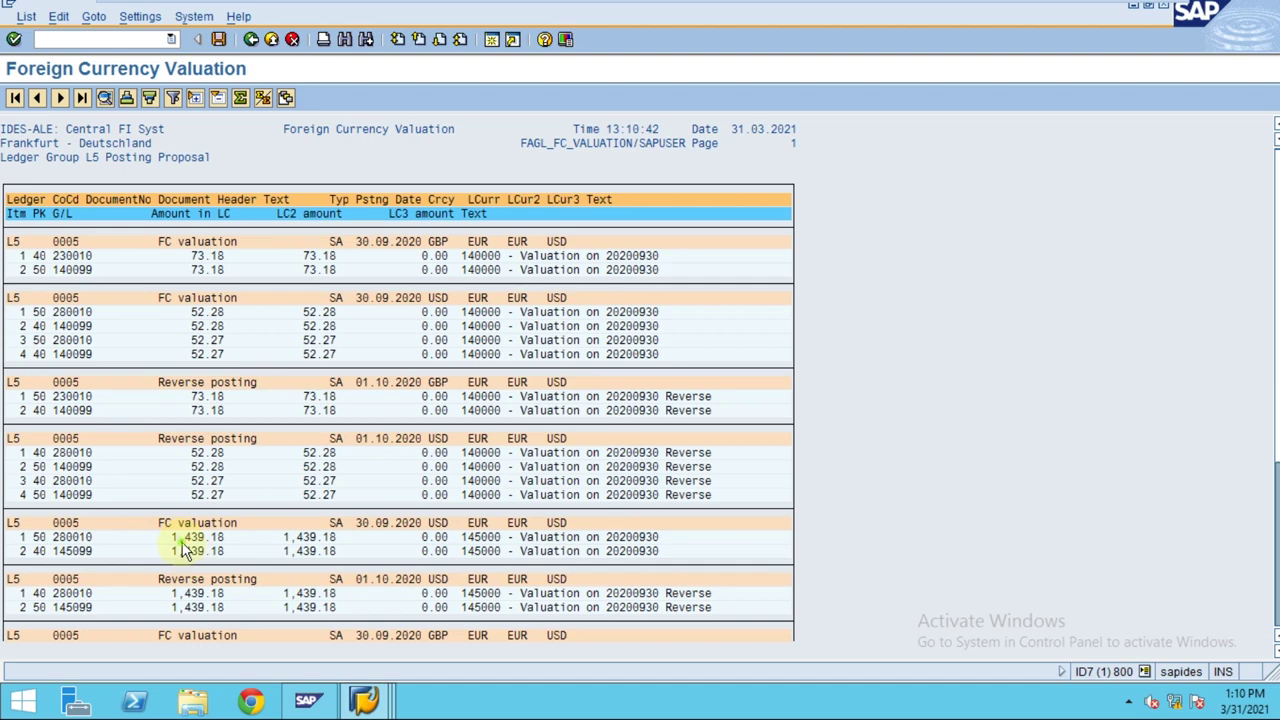
pyautogui.click(218, 537)
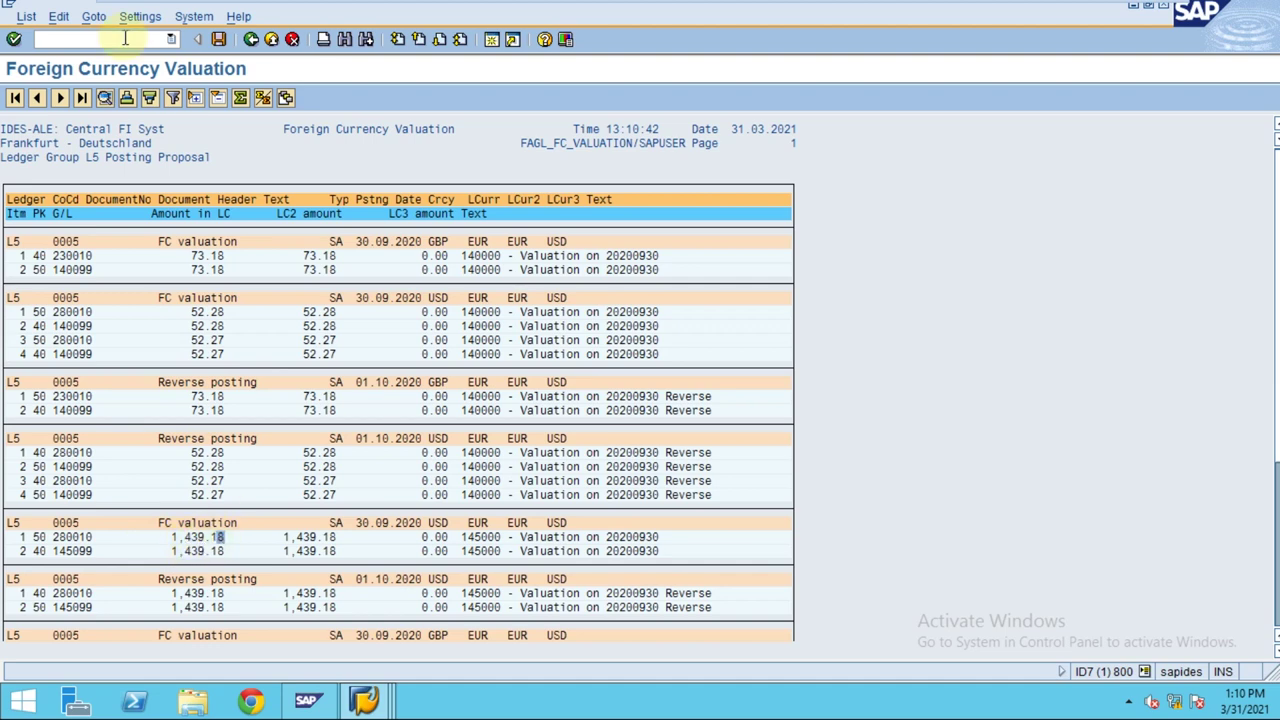
# Review the items of G/L account 145000 in the valuation report and compare them with the summarized entries in the posting proposal.
pyautogui.click(251, 45)
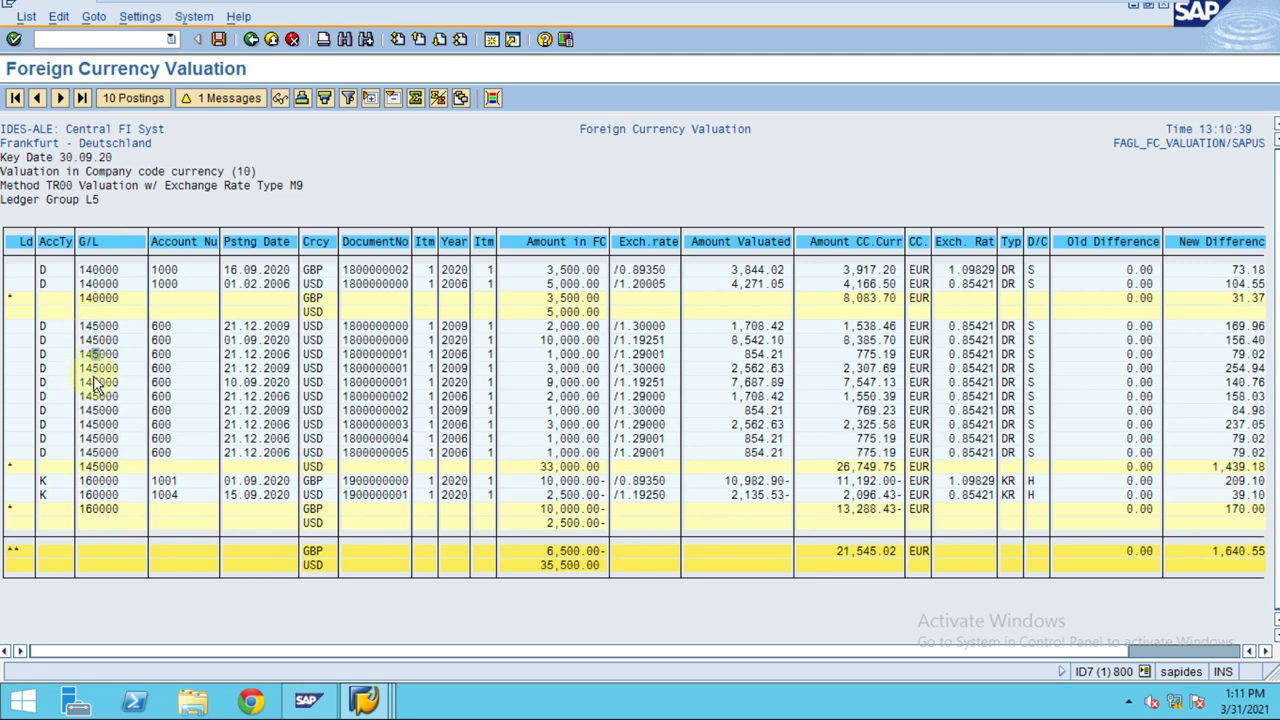
pyautogui.click(87, 410)
pyautogui.click(90, 452)
pyautogui.click(130, 98)
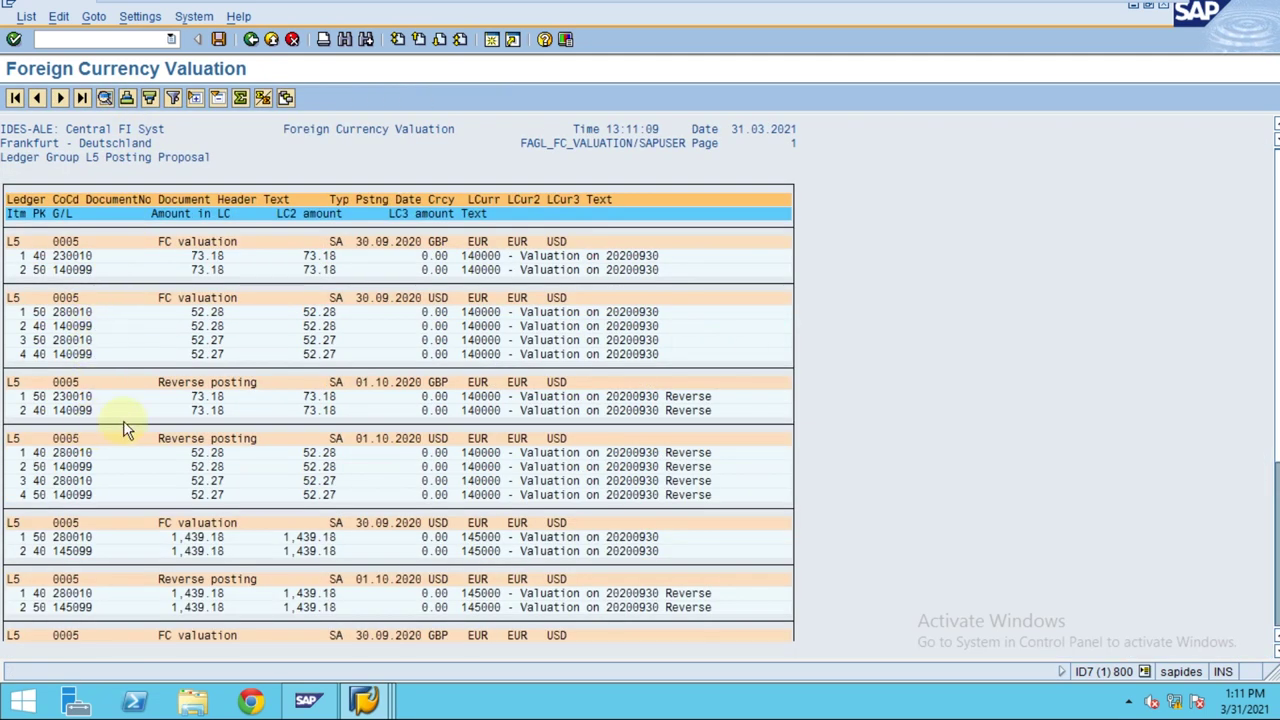
pyautogui.click(477, 396)
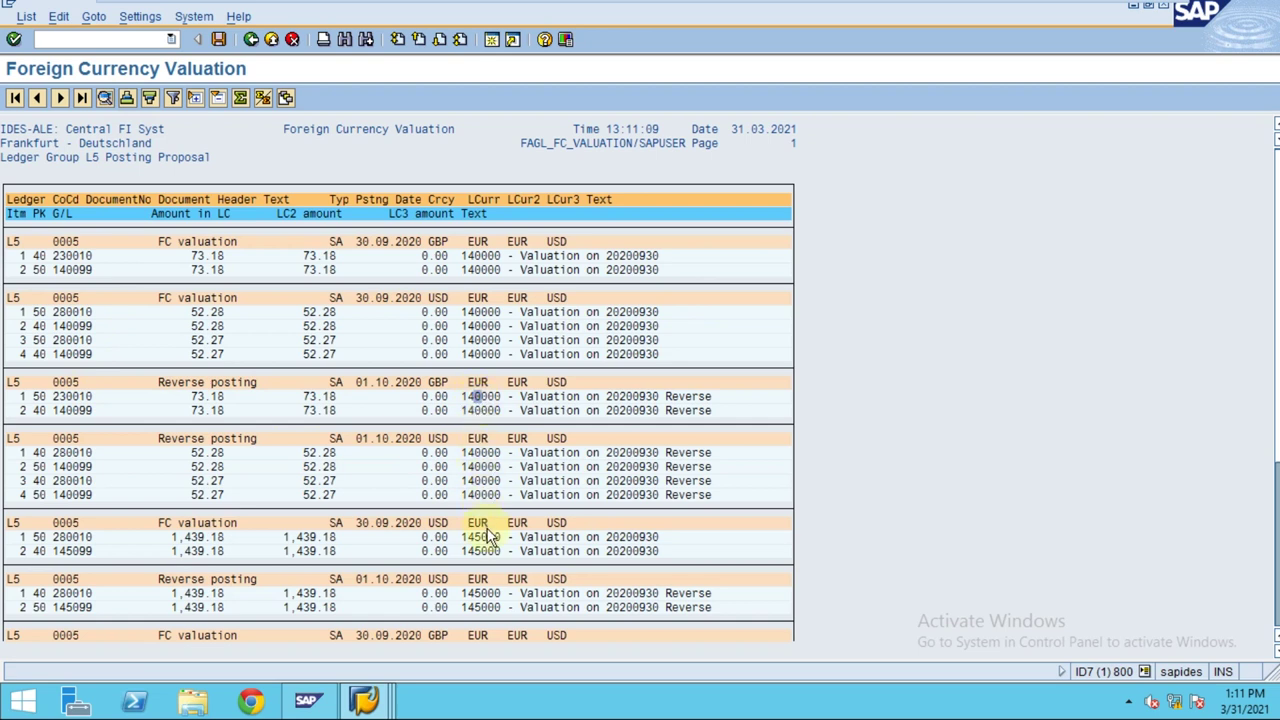
pyautogui.click(214, 537)
pyautogui.click(67, 551)
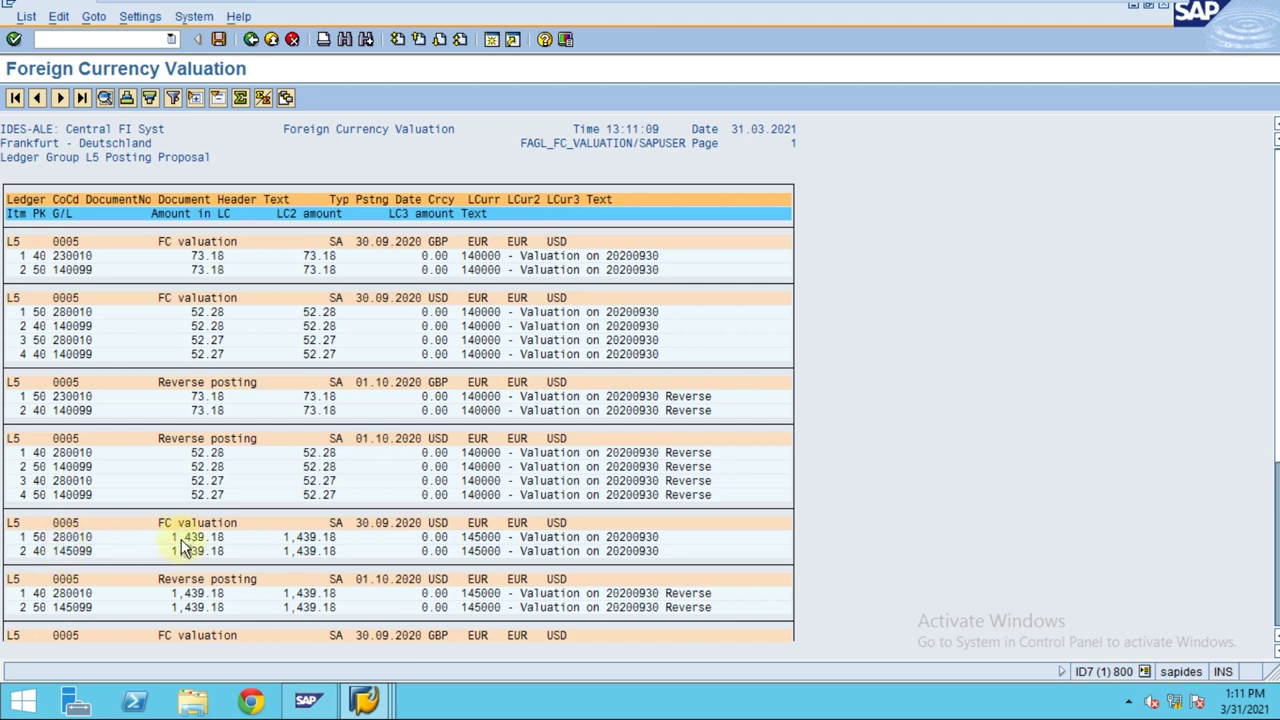
# Reactivate Post per Line Item for valuation method TR00 and save the method again.
pyautogui.click(366, 700)
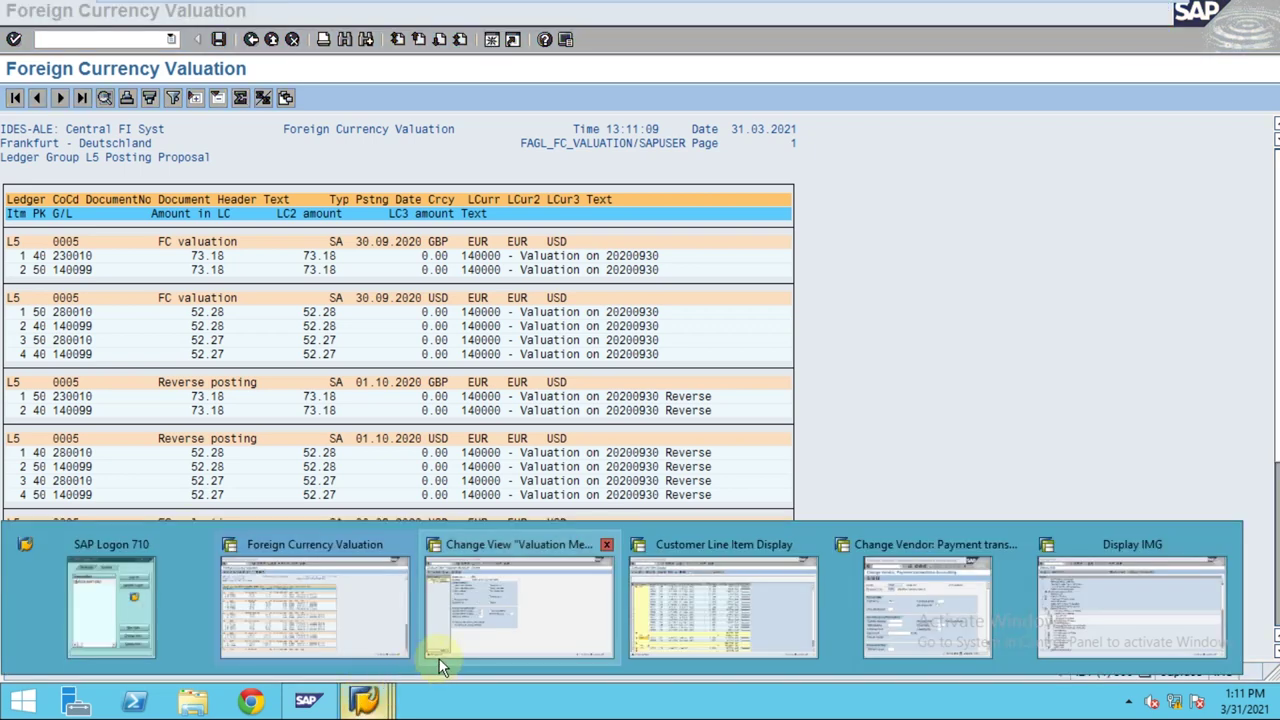
pyautogui.click(498, 620)
pyautogui.click(226, 291)
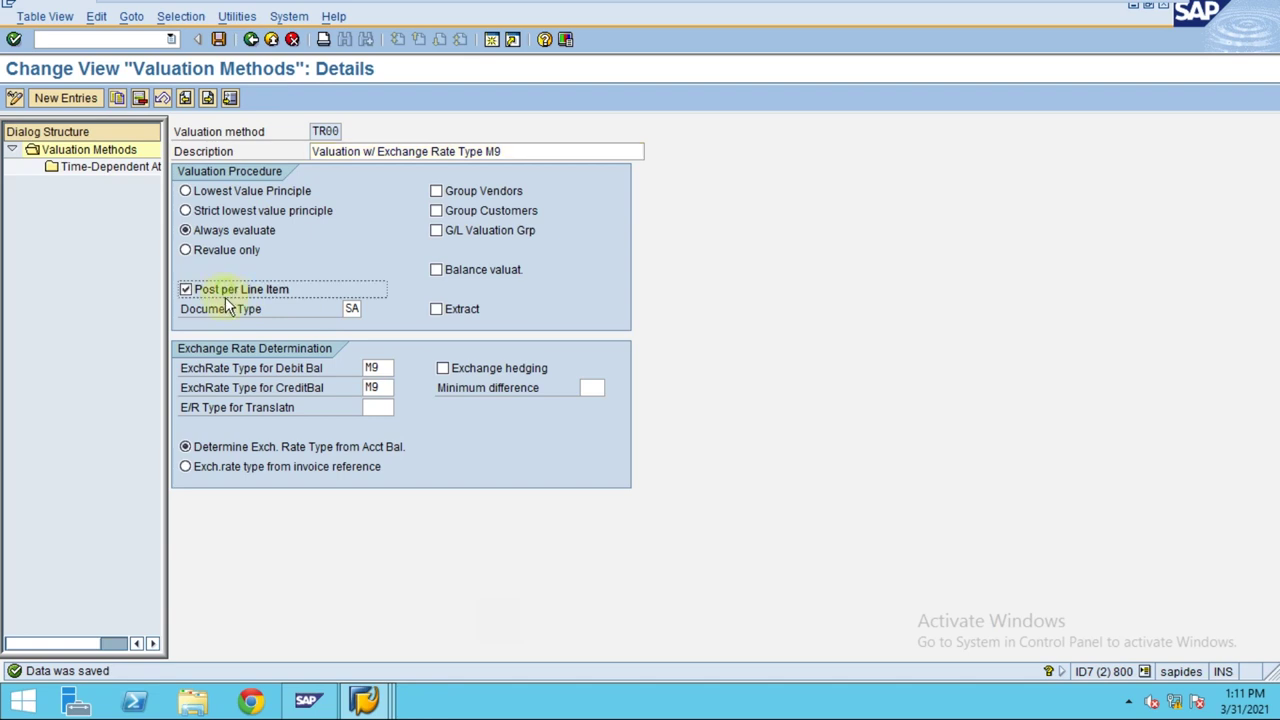
pyautogui.click(218, 39)
# Return to the valuation selection screen, check the open item selections, and rerun the valuation to display its posting proposal.
pyautogui.hotkey('alt', 'Tab')
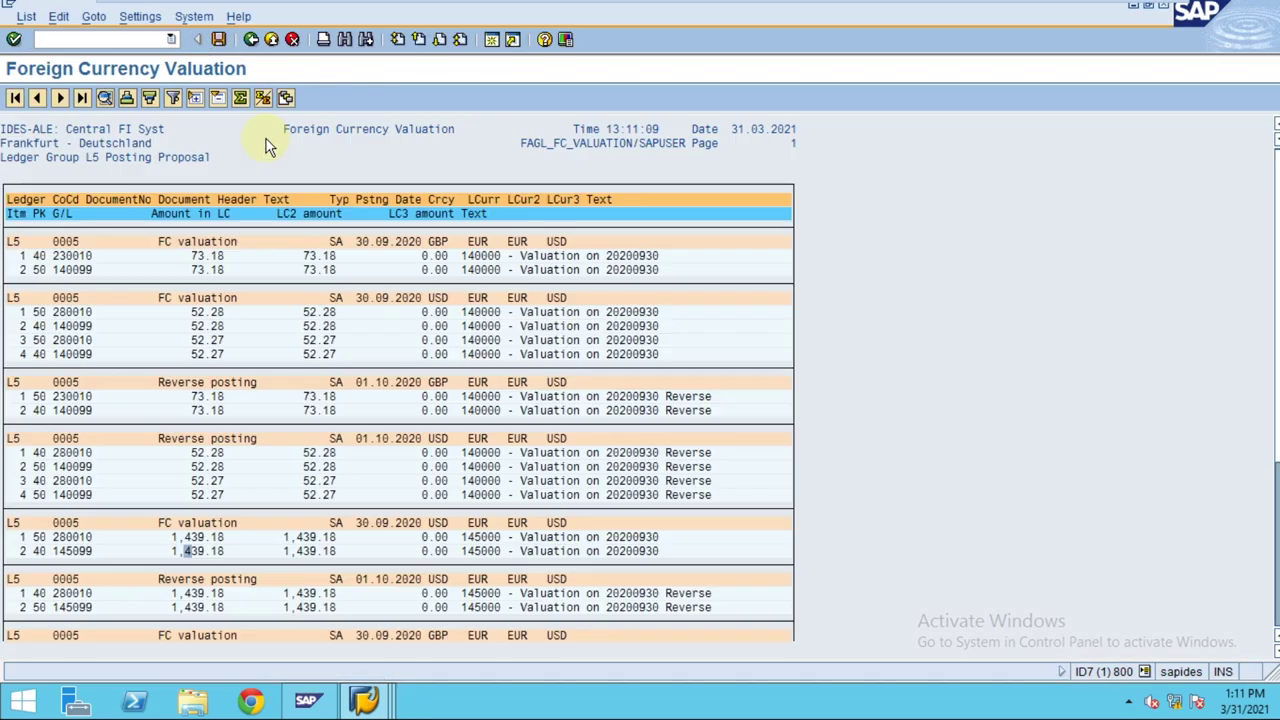
pyautogui.click(251, 40)
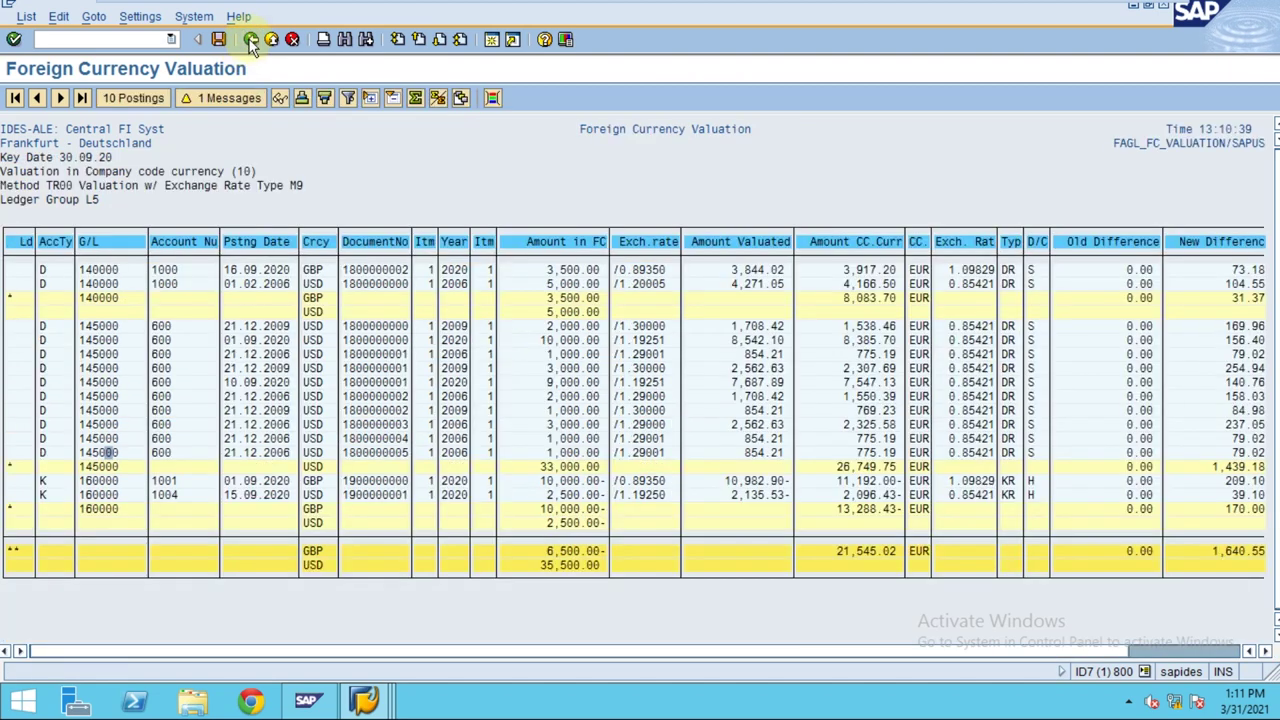
pyautogui.click(251, 42)
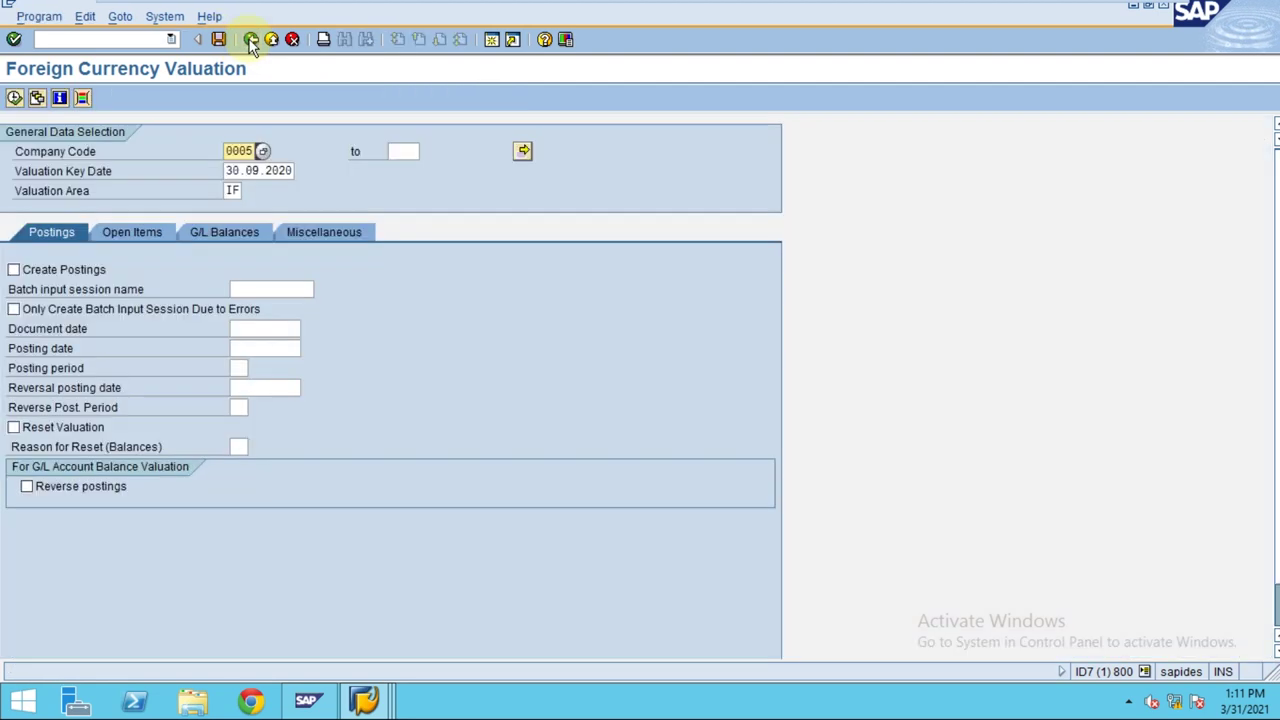
pyautogui.click(143, 234)
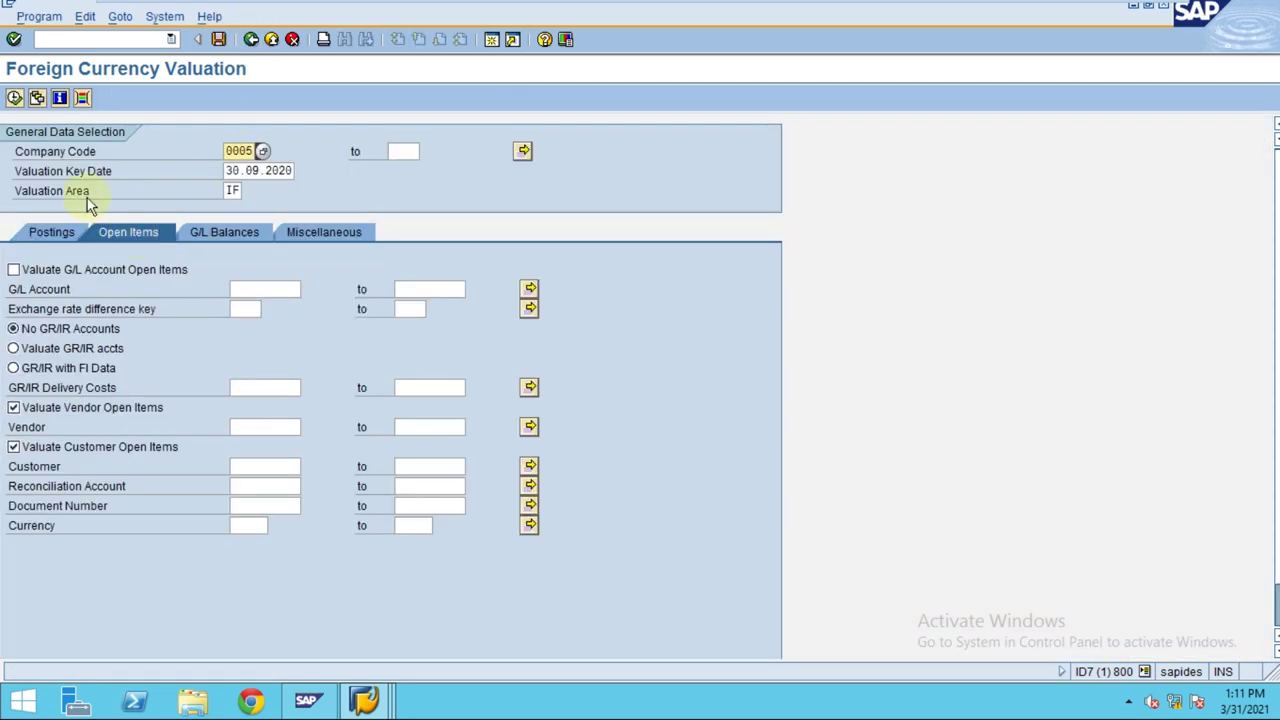
pyautogui.click(15, 97)
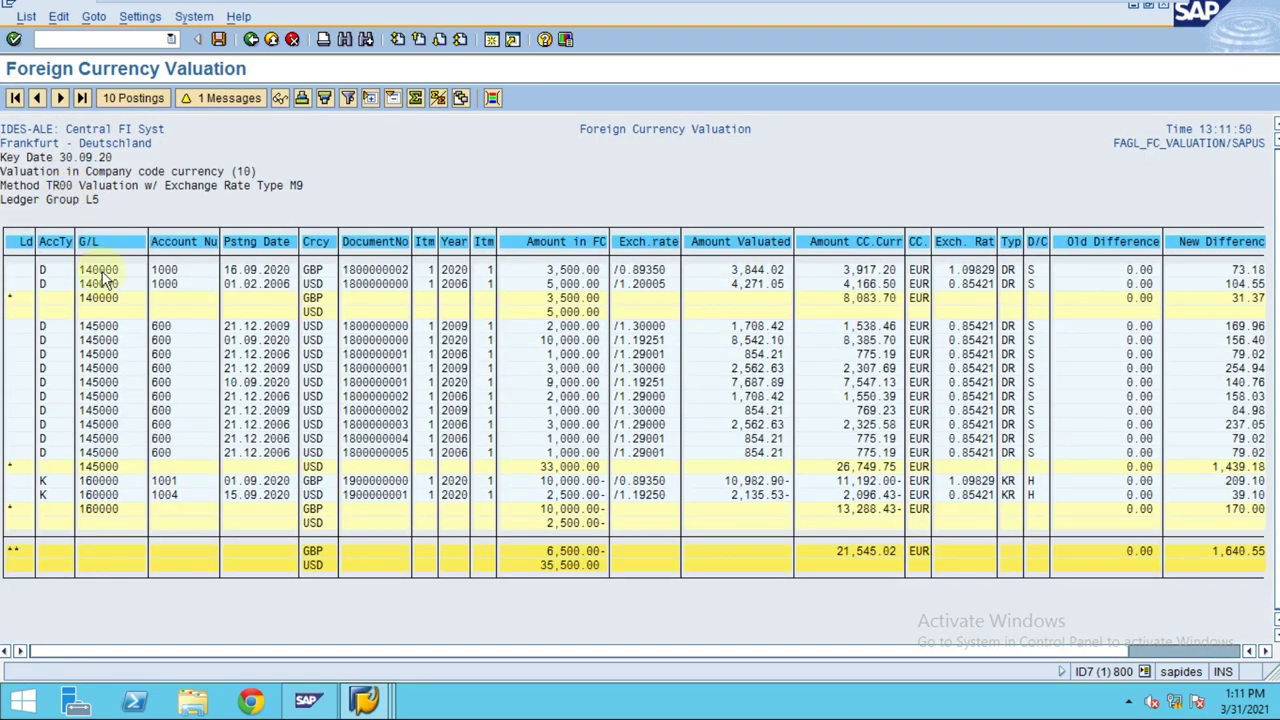
pyautogui.click(121, 95)
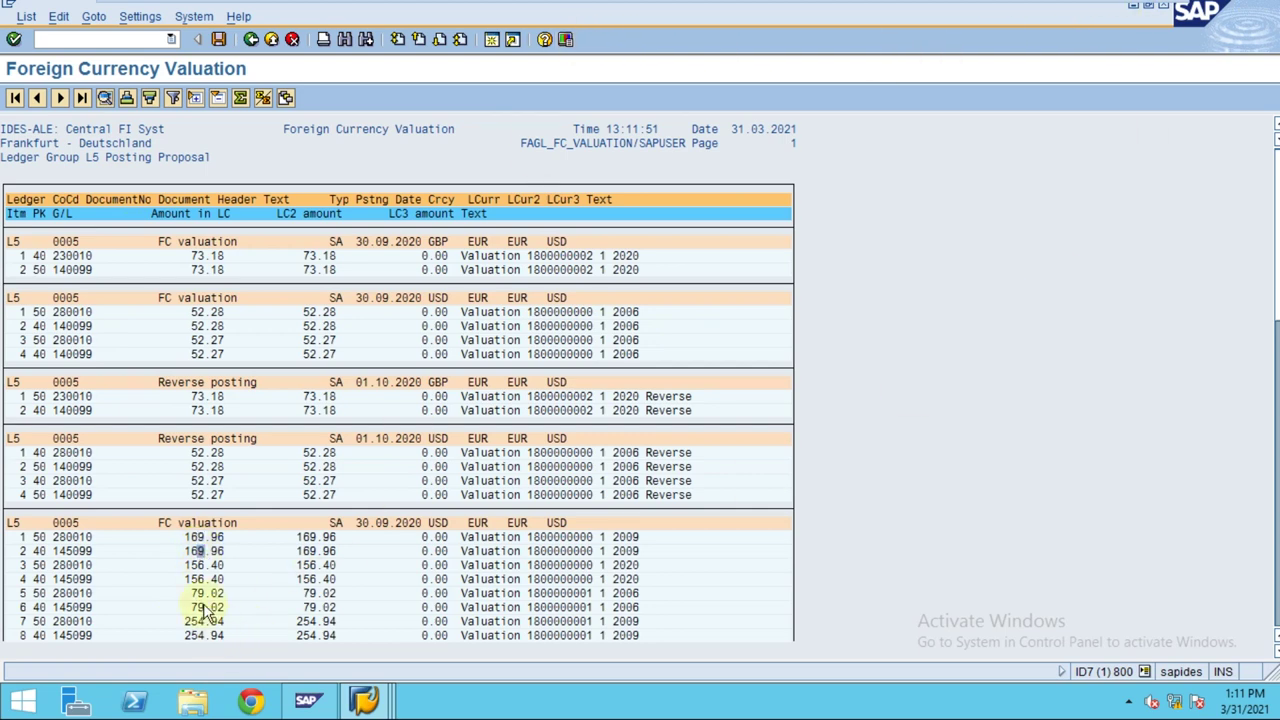
# Examine the individual valuation and reverse postings per document in the posting proposal for accounts 140099 and 145099.
pyautogui.scroll(-3, 381, 513)
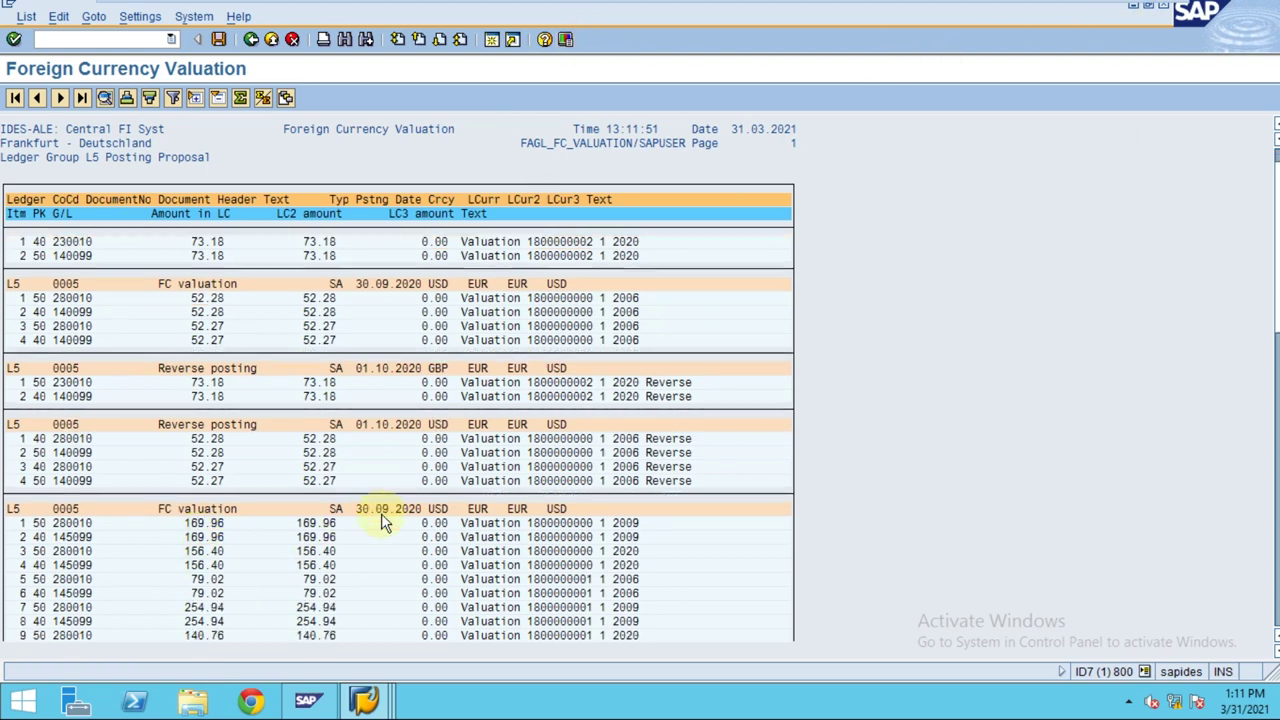
pyautogui.scroll(-2, 381, 513)
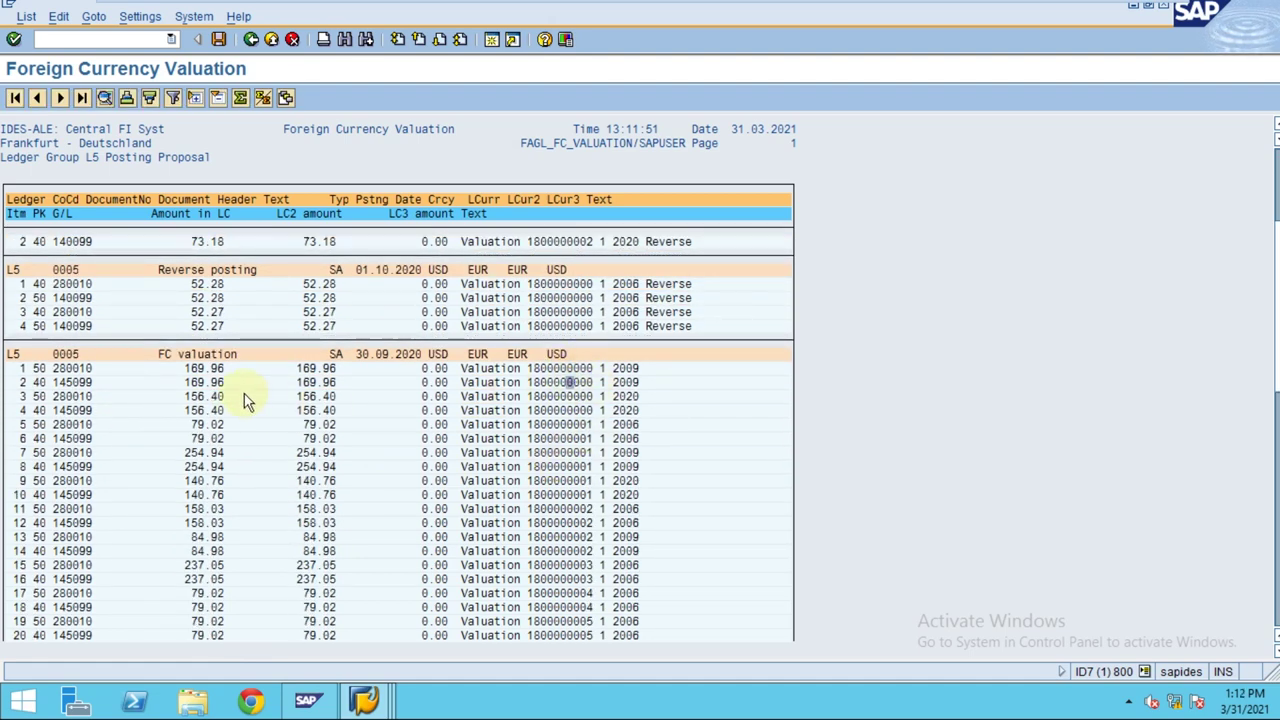
pyautogui.click(215, 438)
pyautogui.scroll(-3, 280, 491)
pyautogui.scroll(-1, 280, 491)
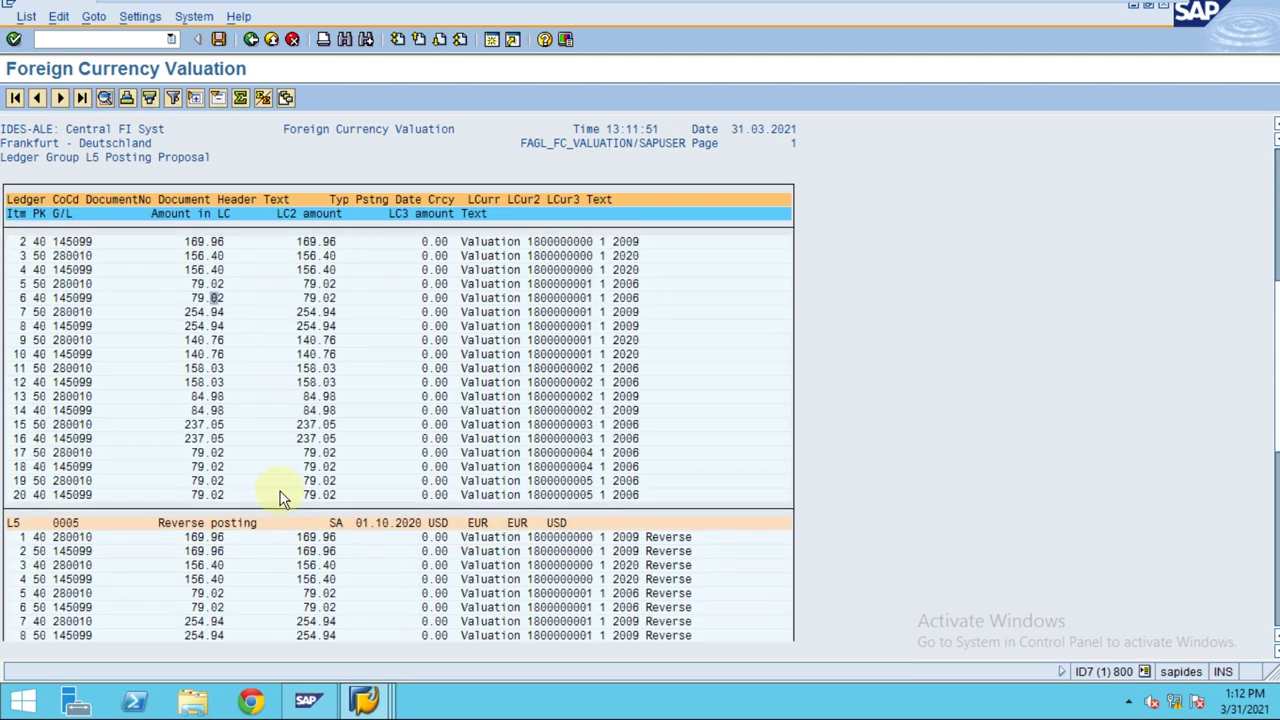
pyautogui.click(1276, 170)
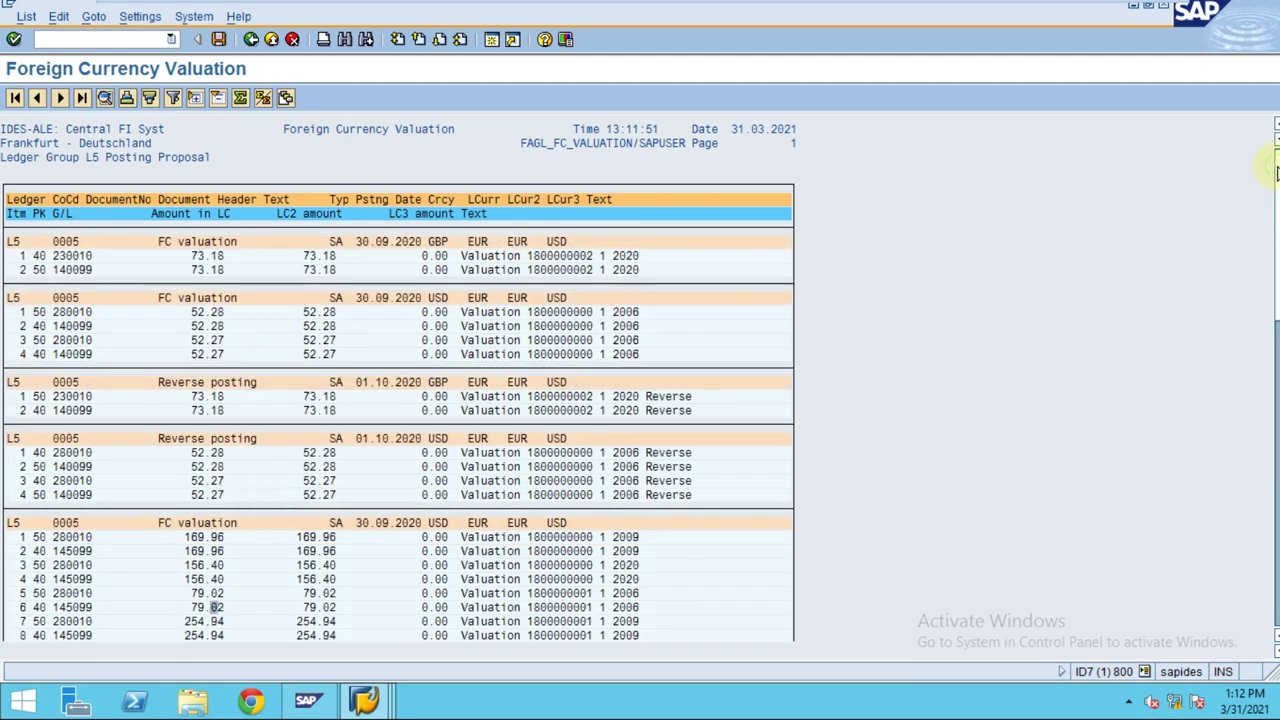
pyautogui.click(189, 326)
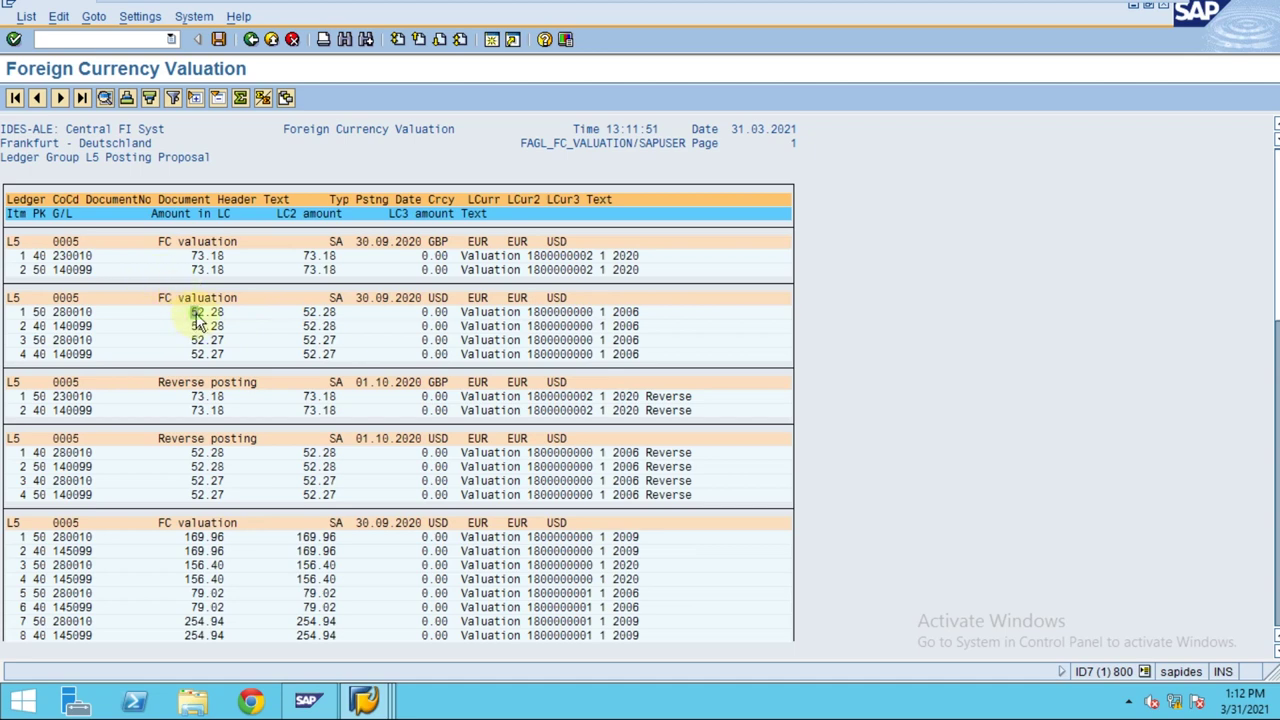
# Go back to the valuation report and view it through the Amount Posted column.
pyautogui.click(251, 39)
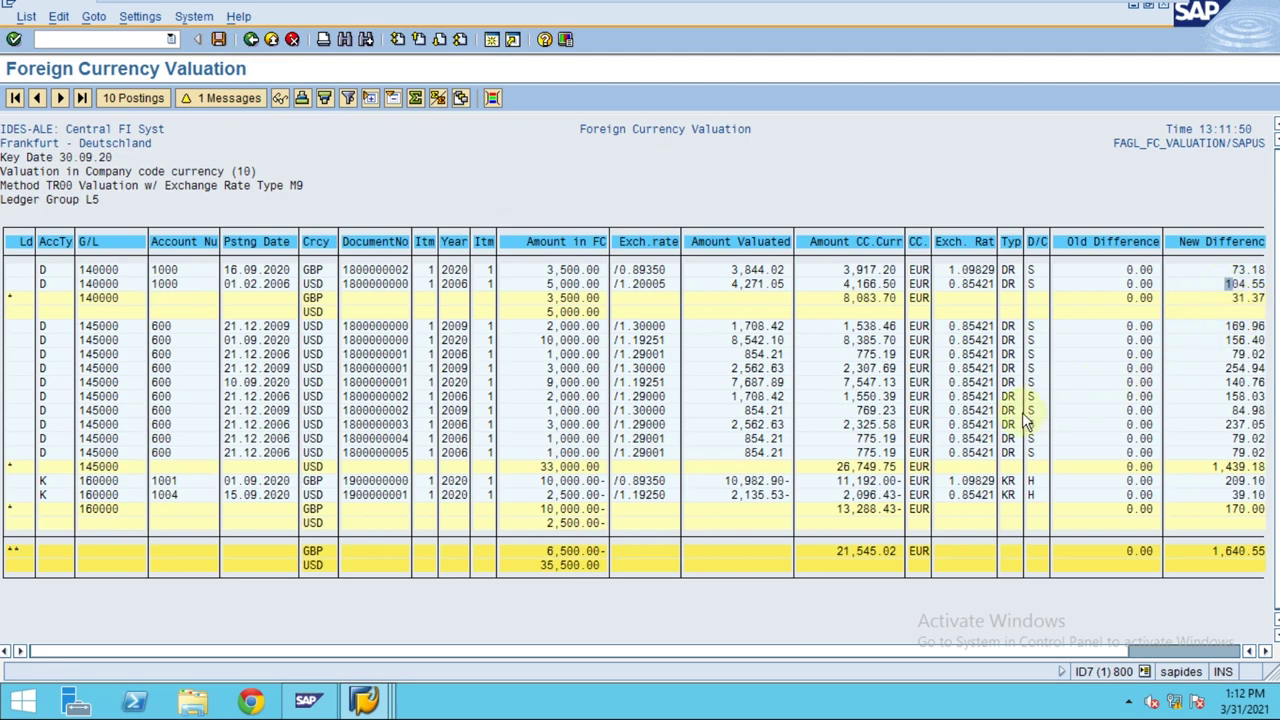
pyautogui.click(1180, 650)
pyautogui.click(1180, 655)
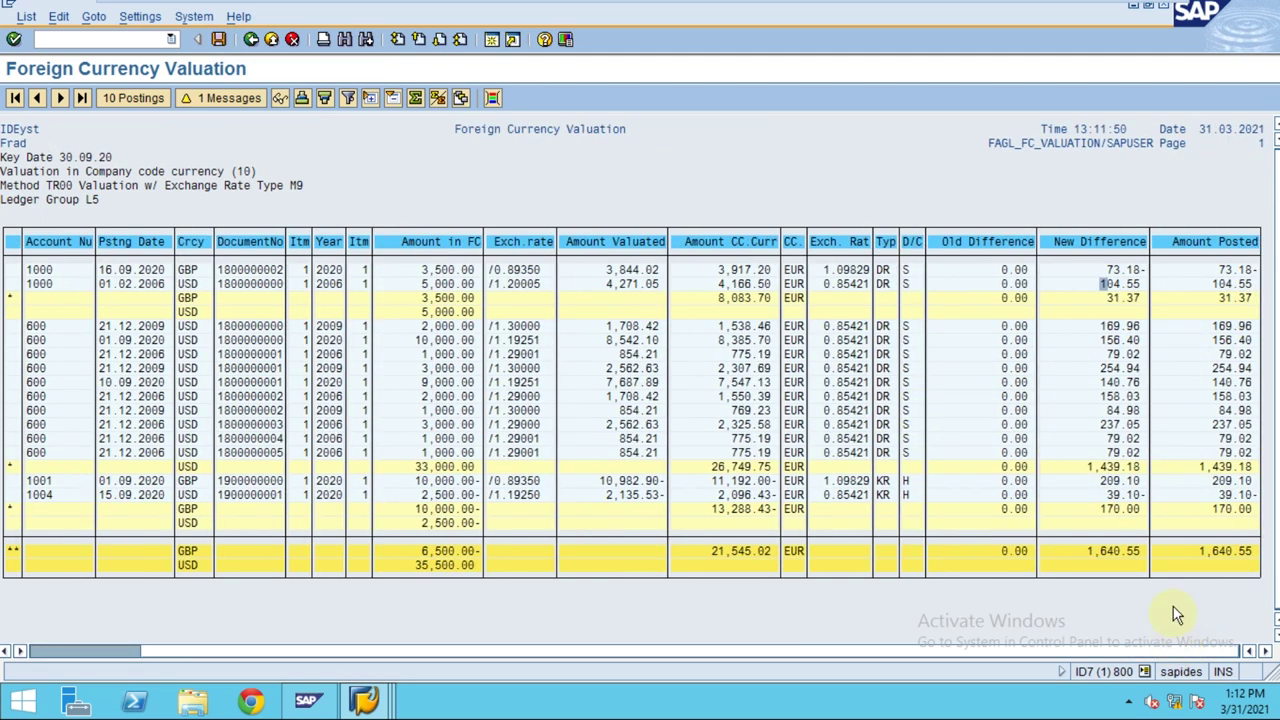
# Compare the Amount Posted of the first GBP customer item with its entry in the posting proposal and return to the valuation report.
pyautogui.click(1216, 272)
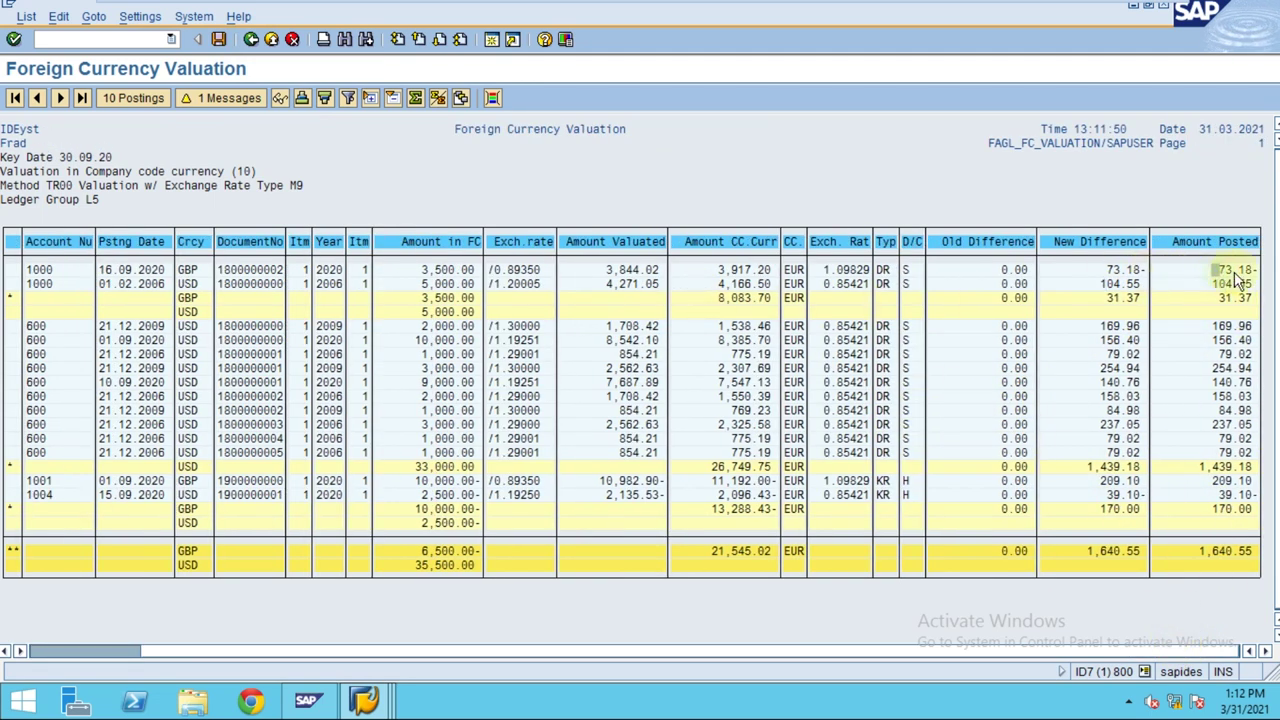
pyautogui.click(152, 103)
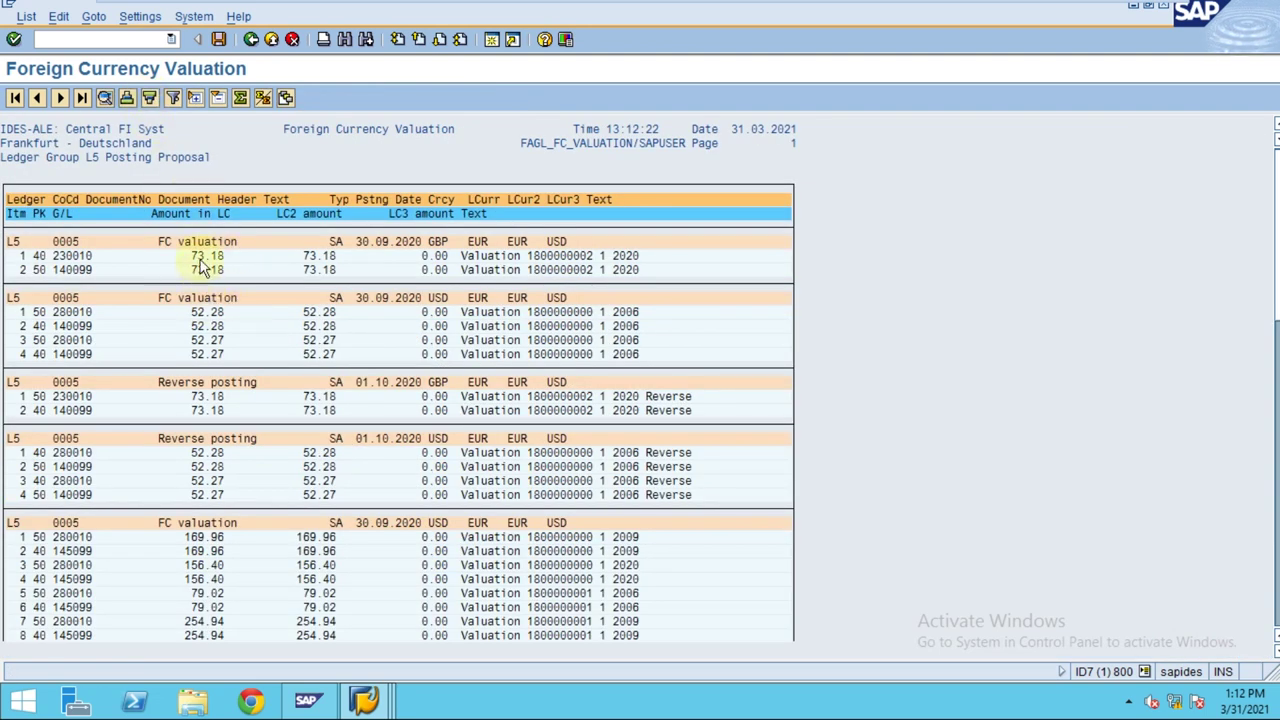
pyautogui.click(250, 39)
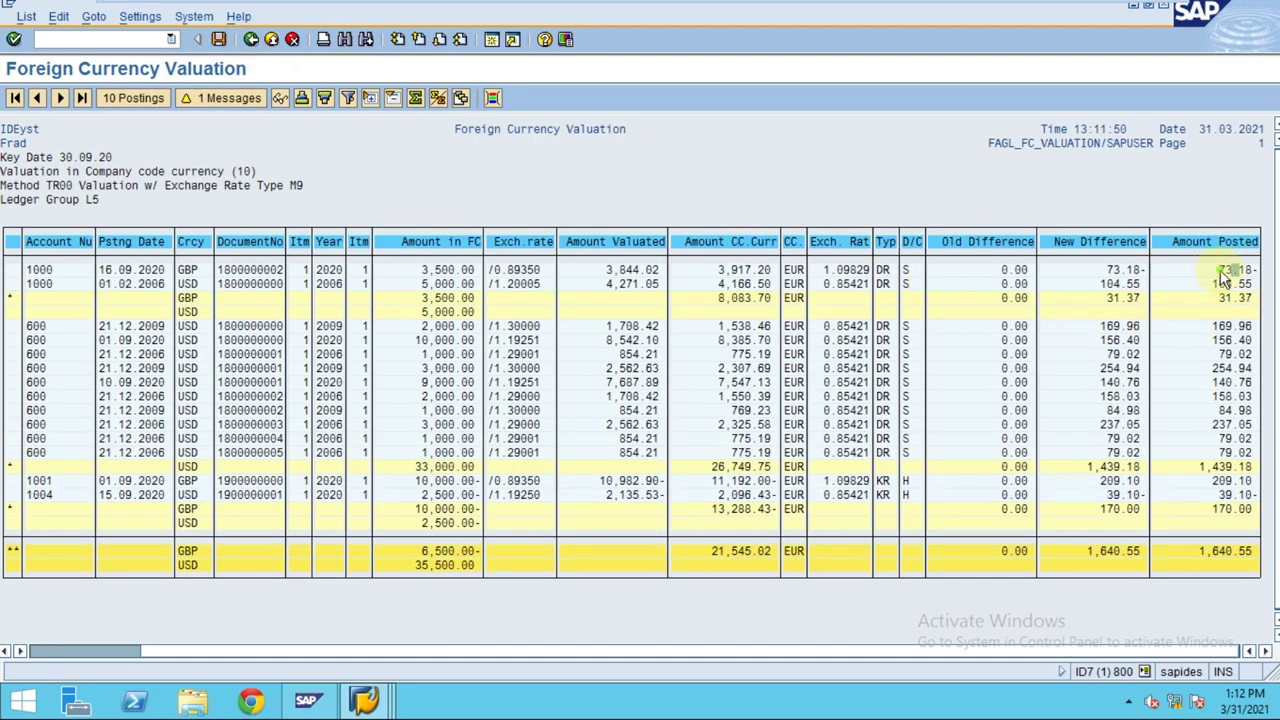
pyautogui.press('Right')
pyautogui.press('Right')
pyautogui.press('Right')
# Activate Group Vendors for valuation method TR00 and save the method.
pyautogui.moveTo(367, 700)
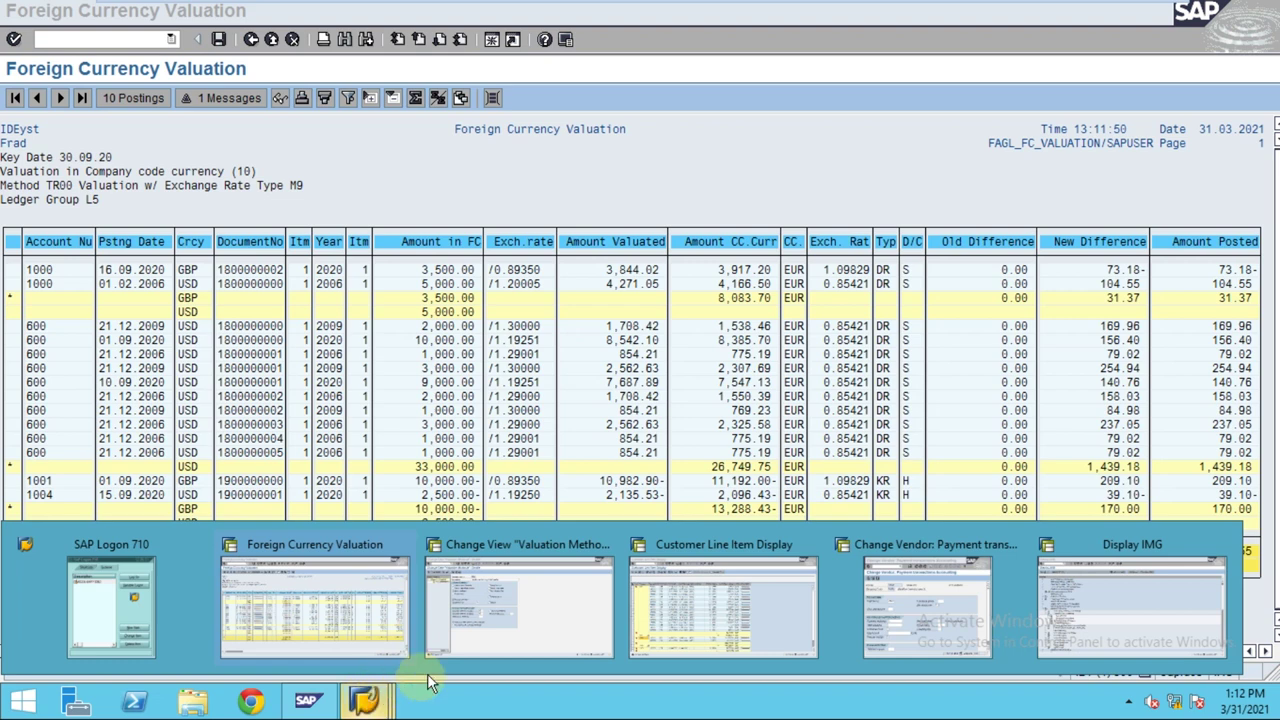
pyautogui.click(513, 608)
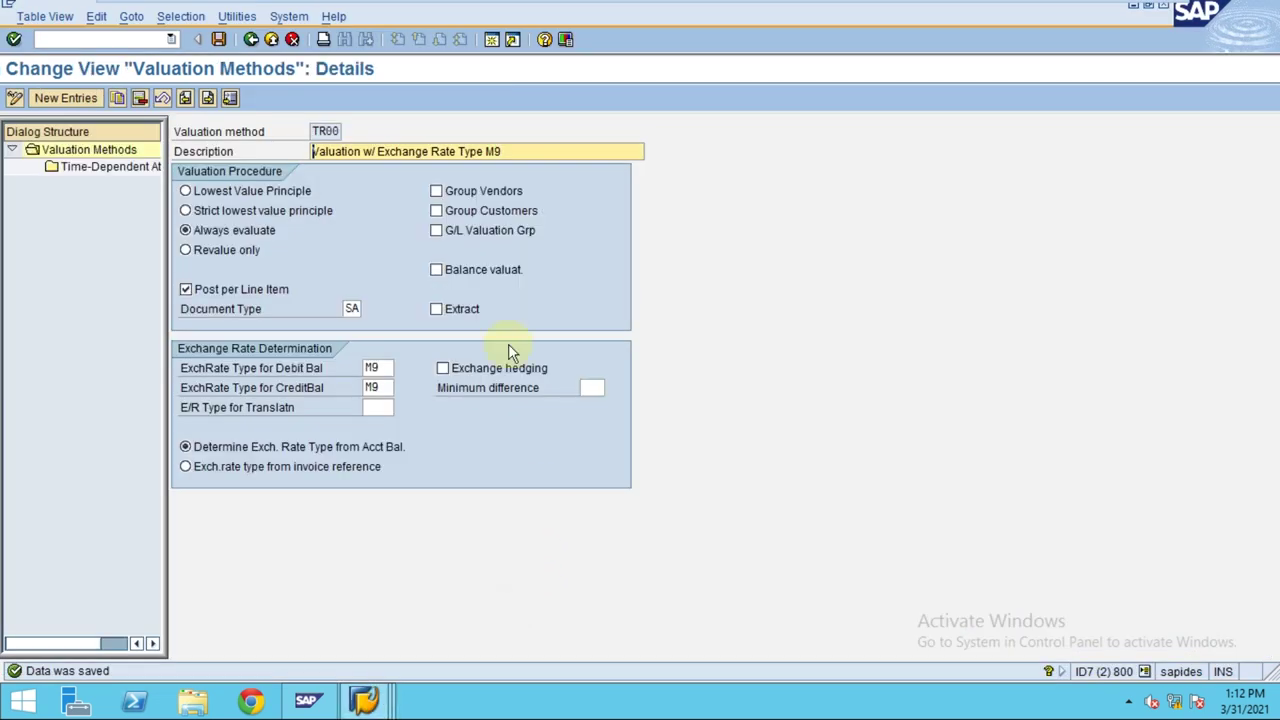
pyautogui.click(462, 191)
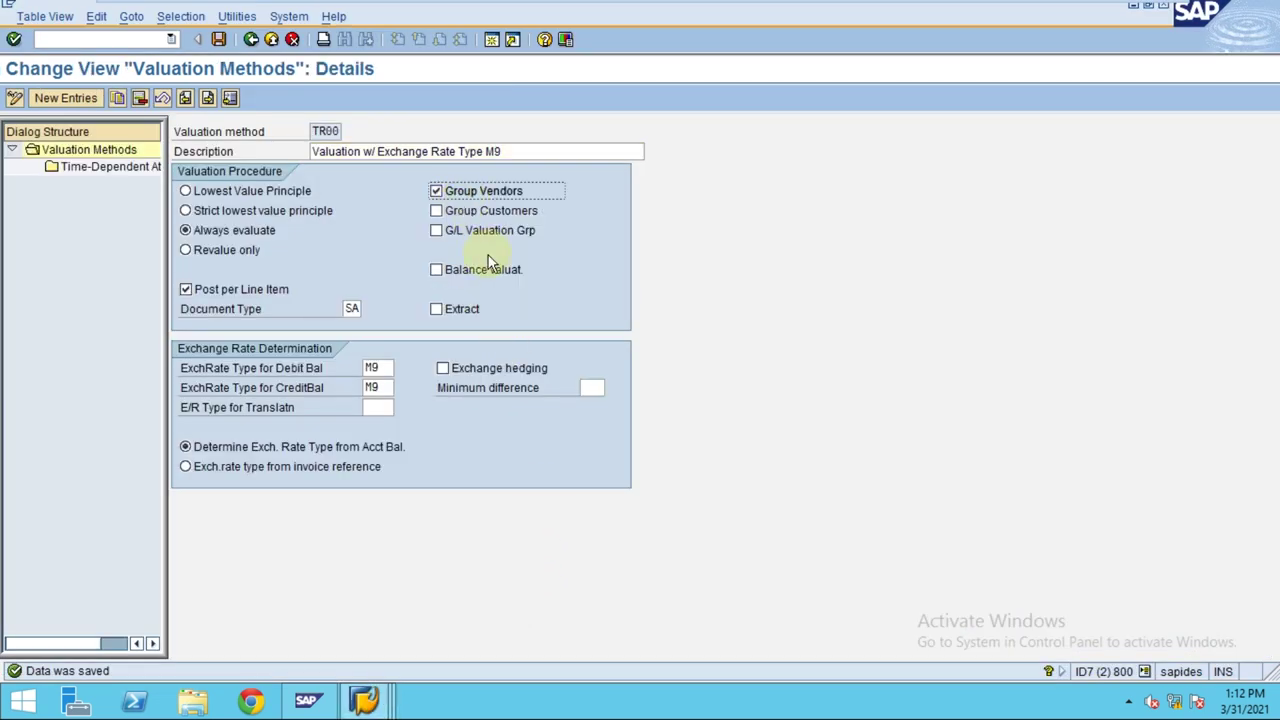
pyautogui.click(218, 39)
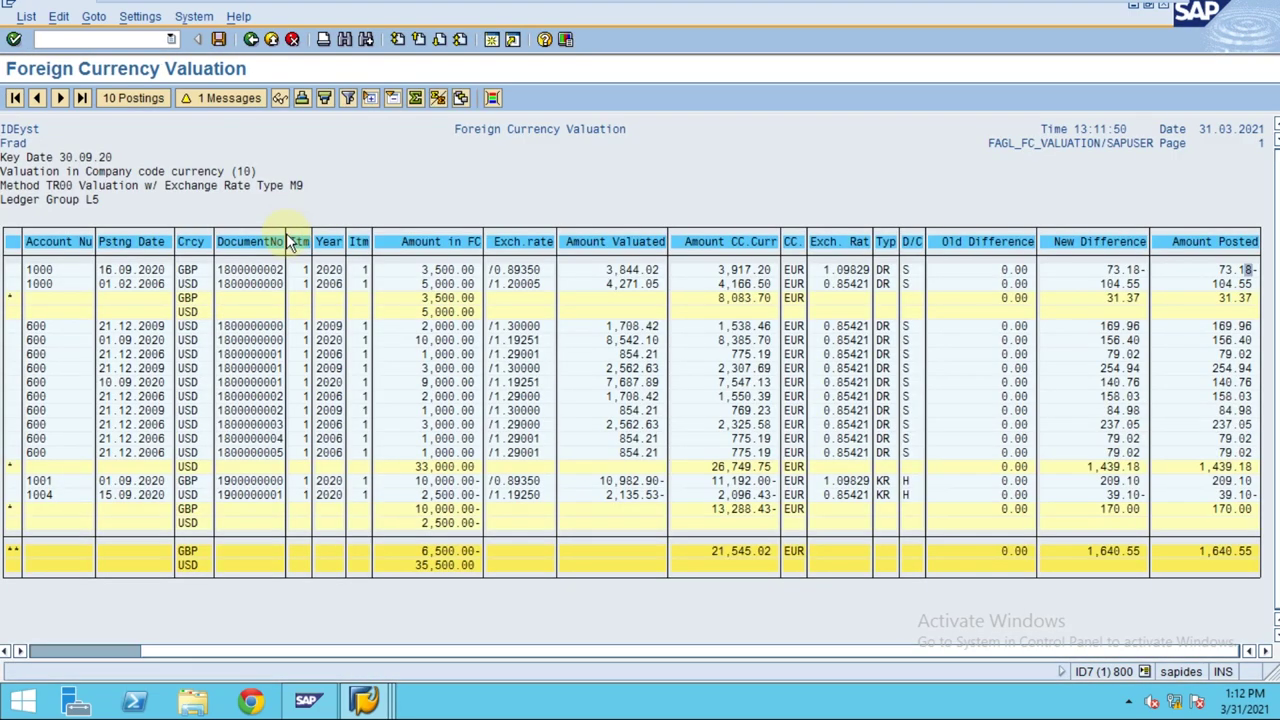
# Rerun the foreign currency valuation and add the Valuation group field before Posting Date in the report layout.
pyautogui.click(251, 40)
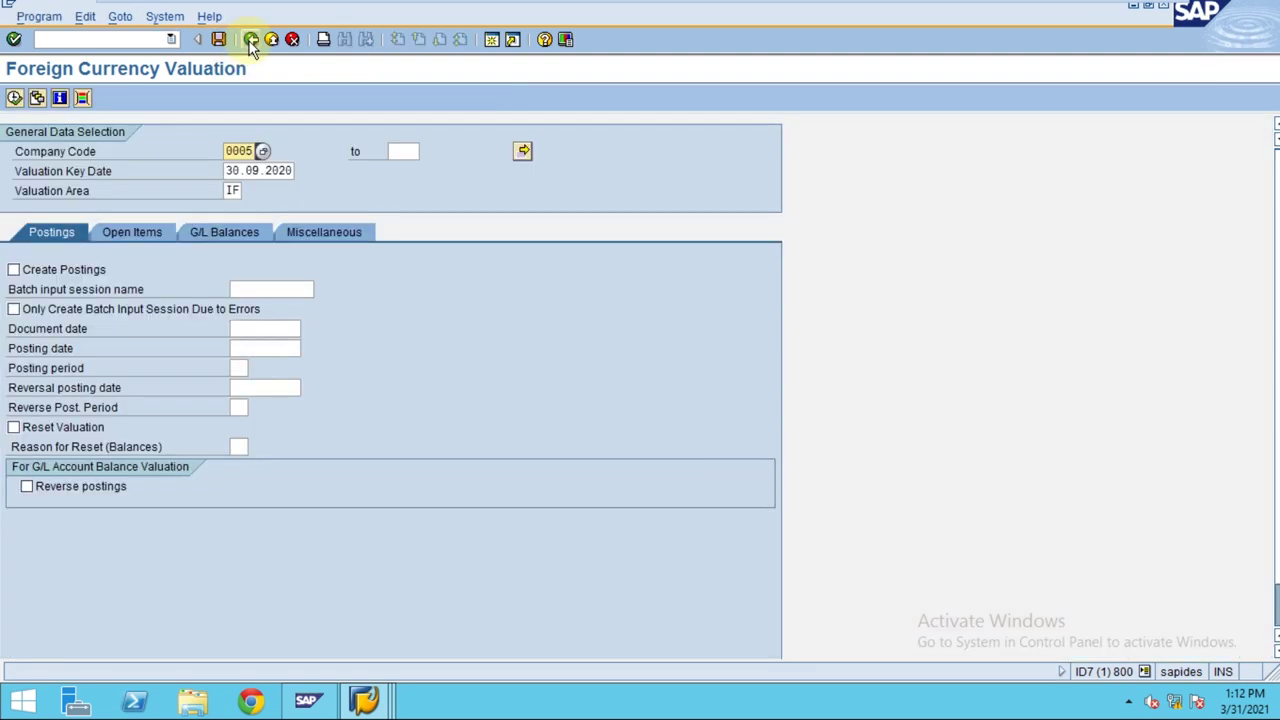
pyautogui.click(14, 97)
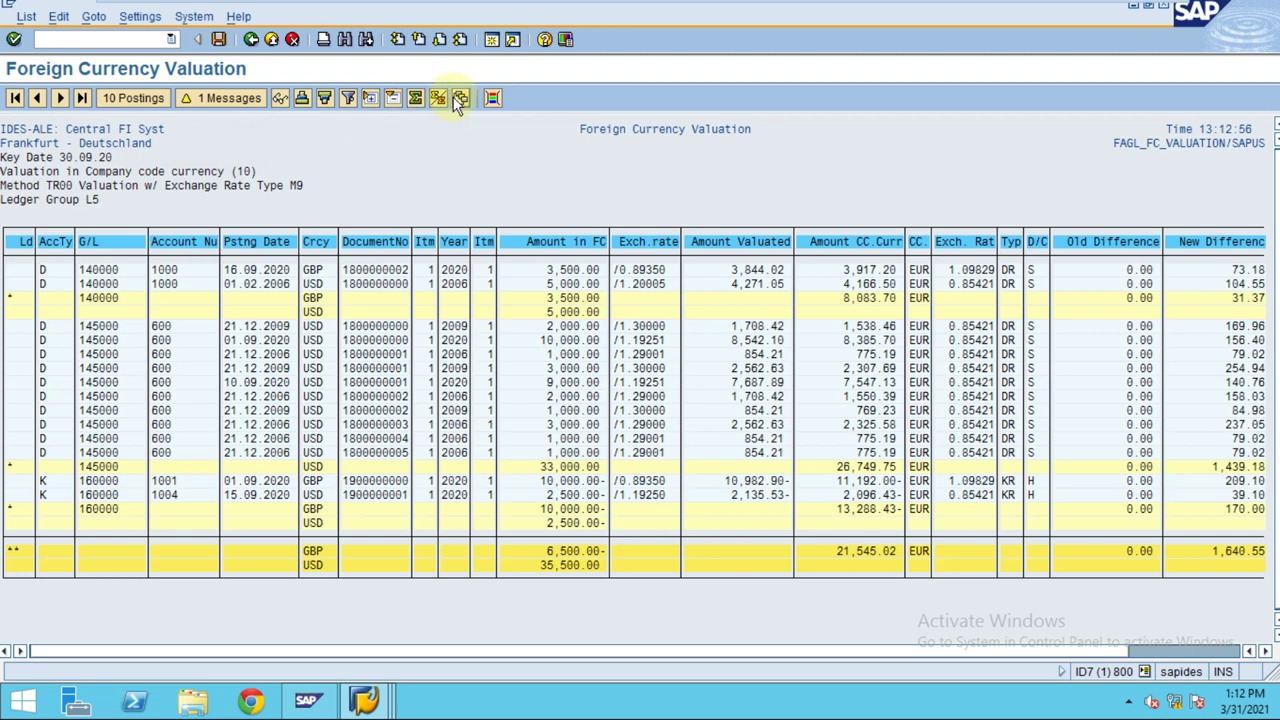
pyautogui.click(459, 99)
pyautogui.click(338, 256)
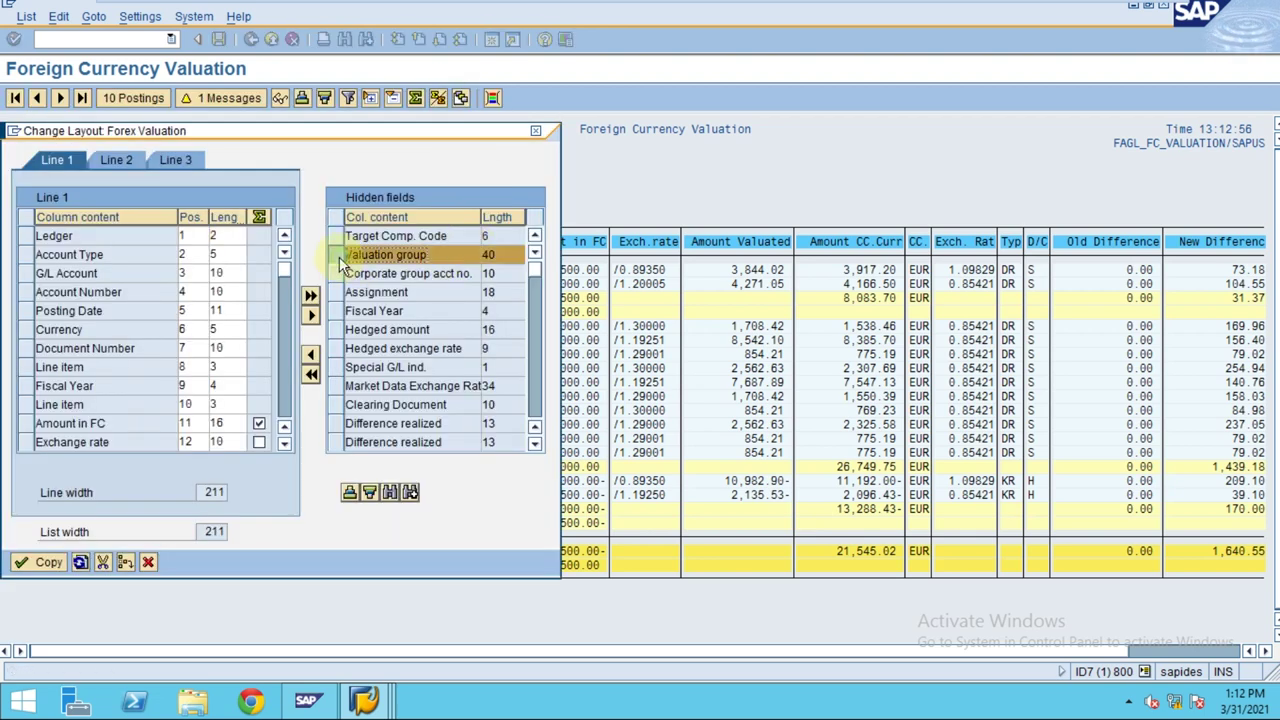
pyautogui.click(27, 310)
pyautogui.click(310, 356)
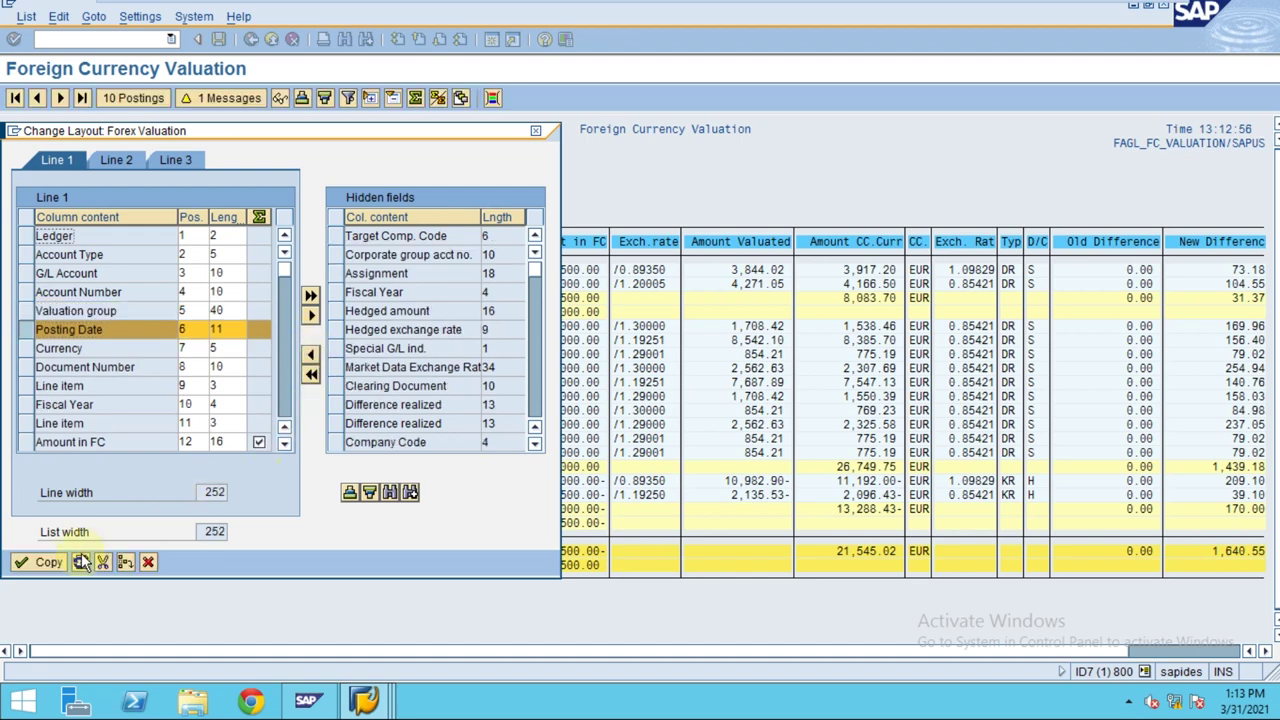
pyautogui.click(46, 562)
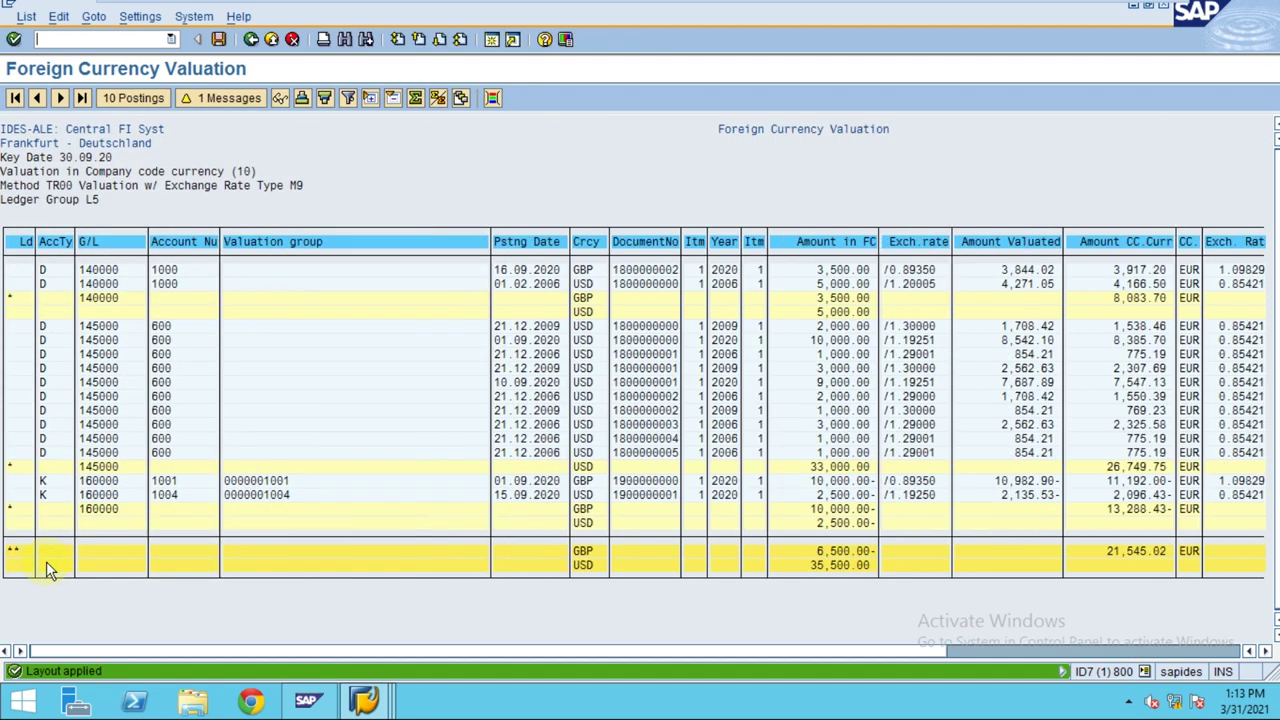
# Compare the Valuation group entries with the account numbers of the two vendor items under G/L account 160000.
pyautogui.click(276, 484)
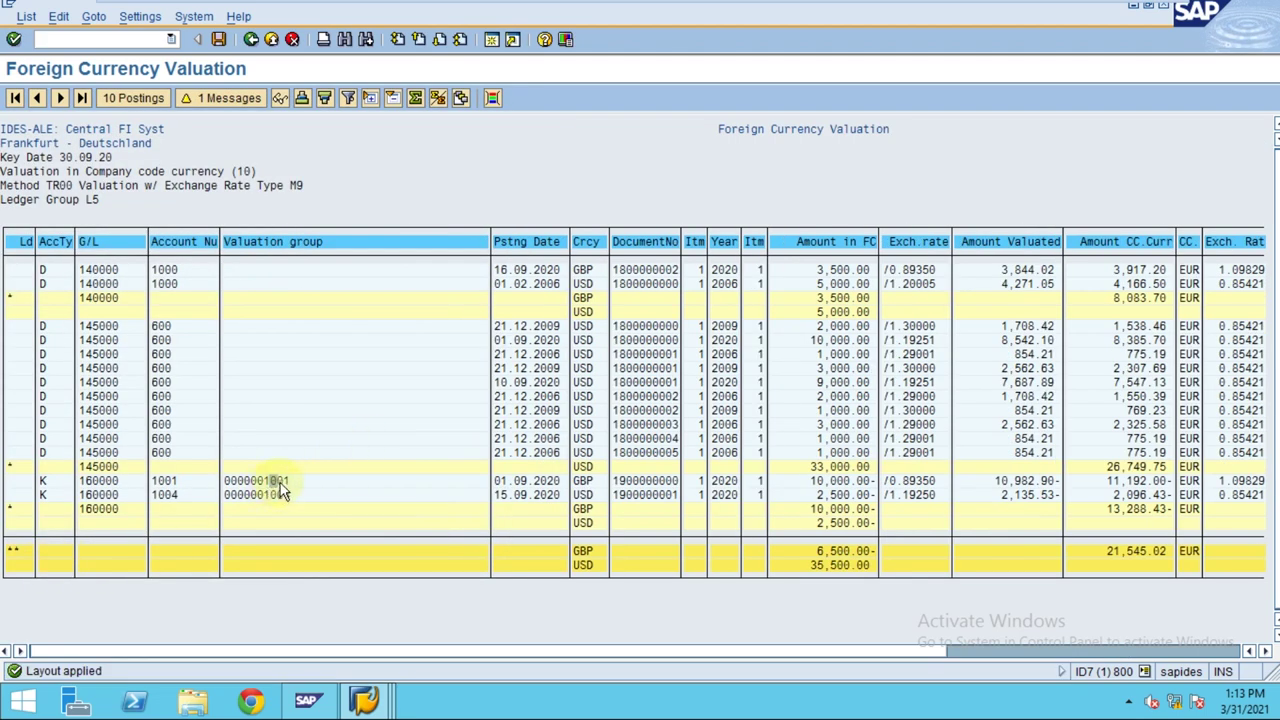
pyautogui.click(161, 481)
pyautogui.click(259, 481)
pyautogui.click(263, 494)
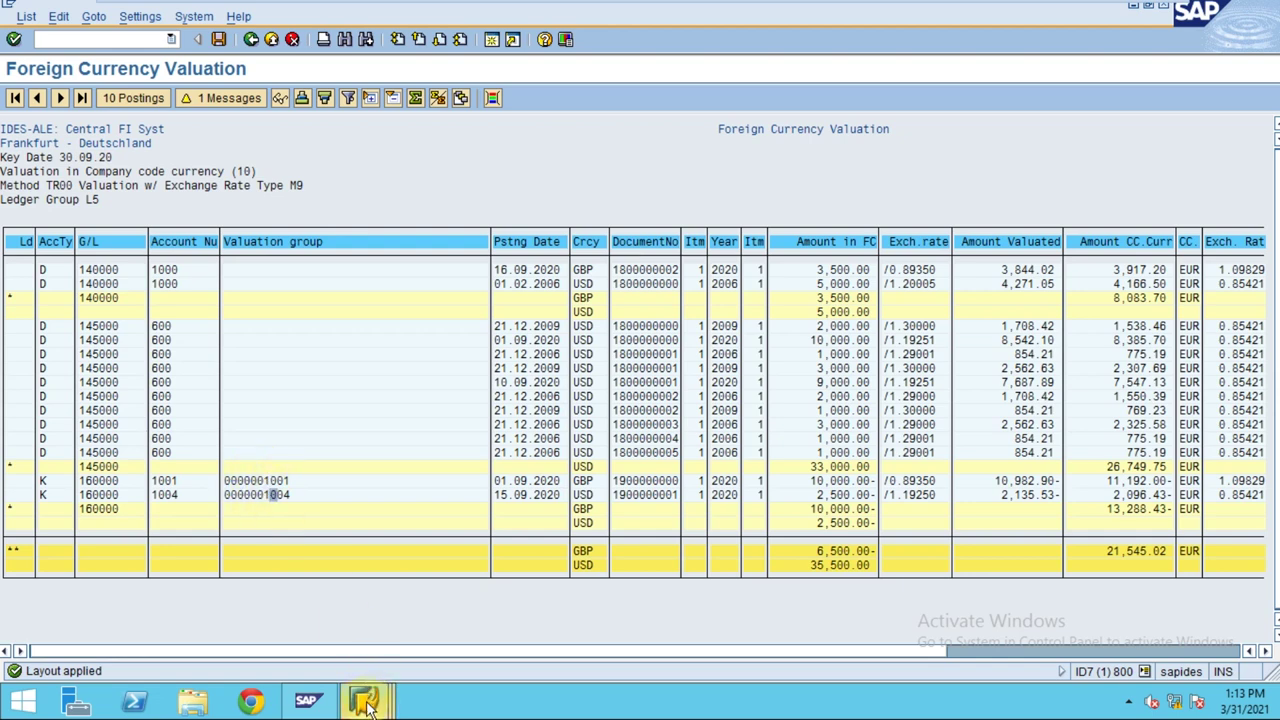
# Check the grouping key in the open vendor's correspondence data, leave the vendor master, and return to the valuation report.
pyautogui.moveTo(365, 702)
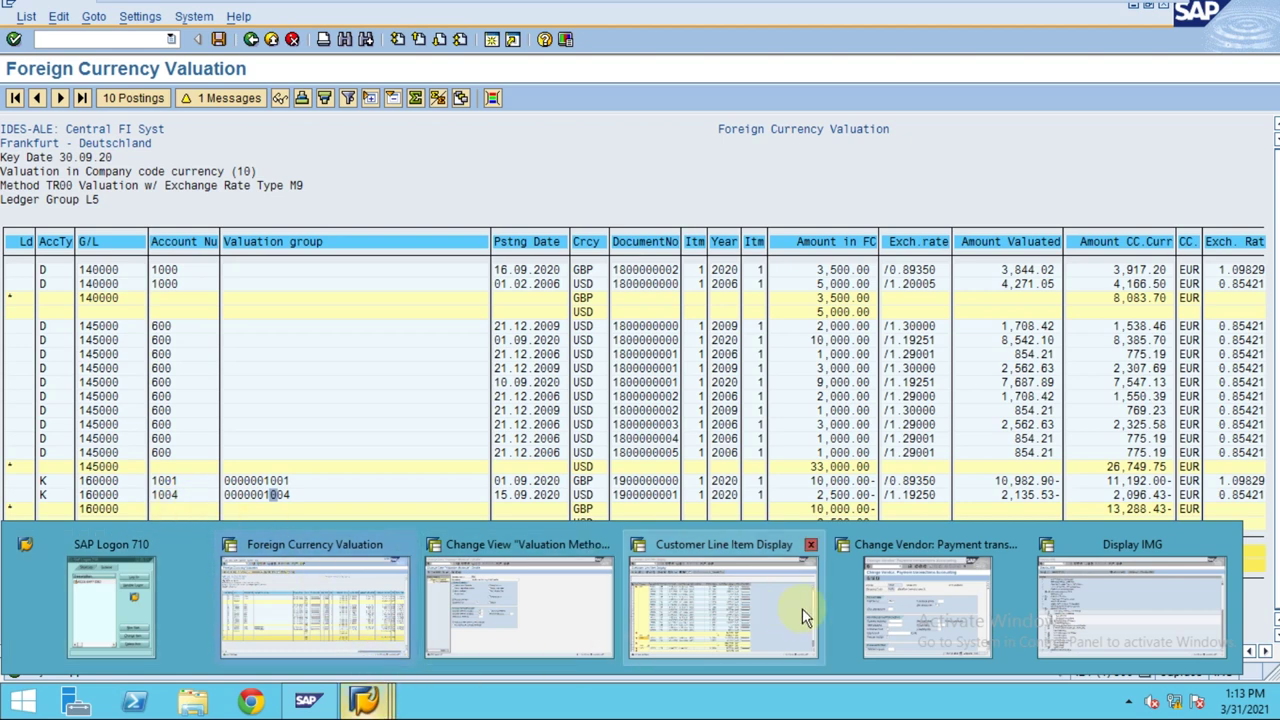
pyautogui.click(925, 605)
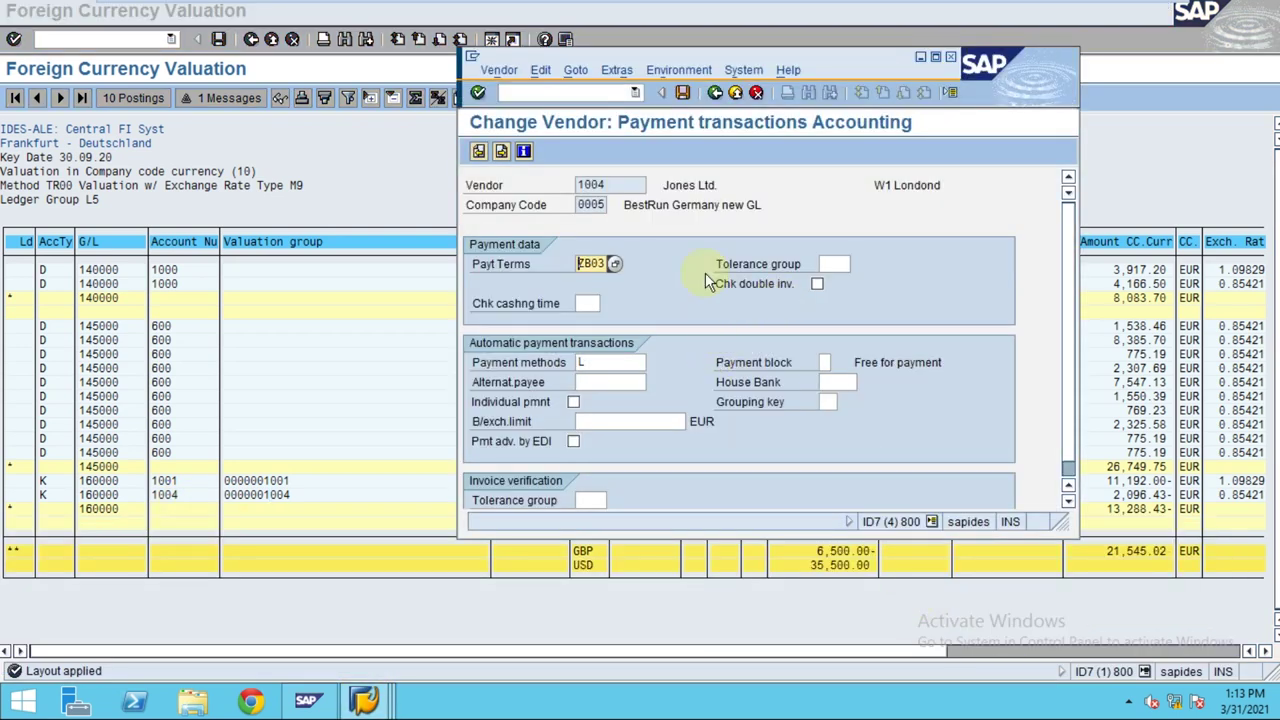
pyautogui.click(502, 152)
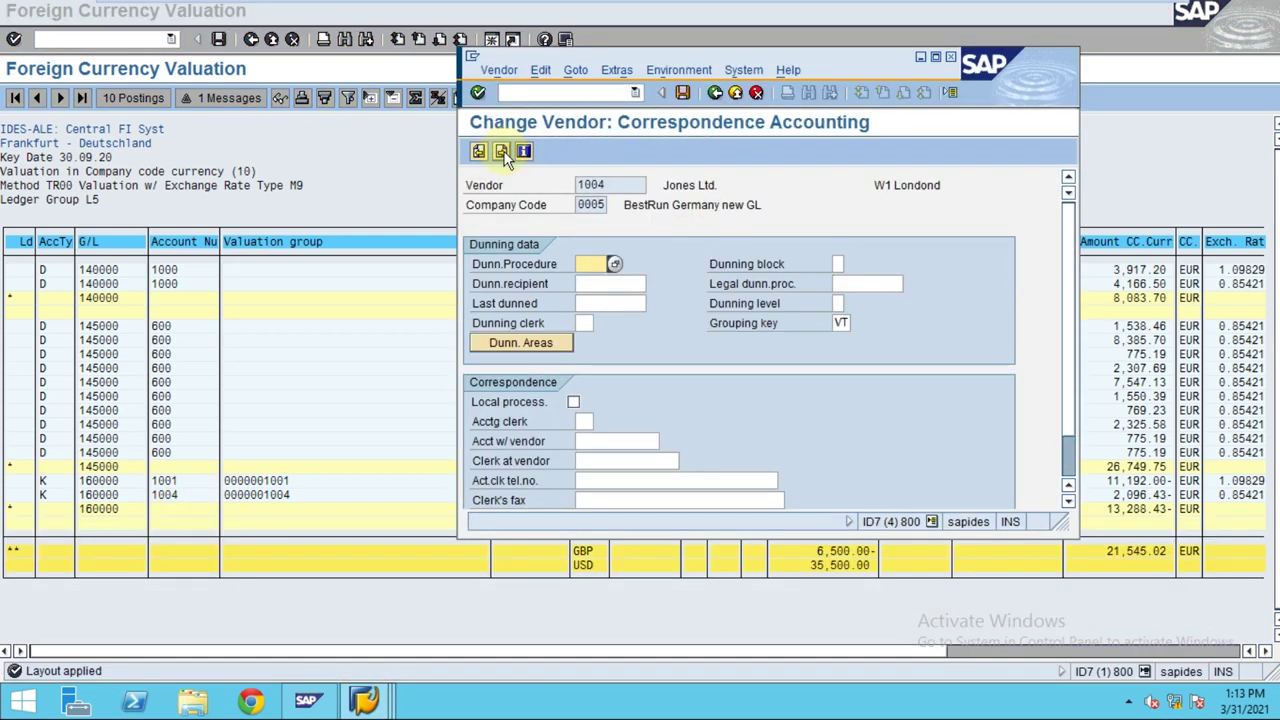
pyautogui.click(502, 152)
pyautogui.click(778, 406)
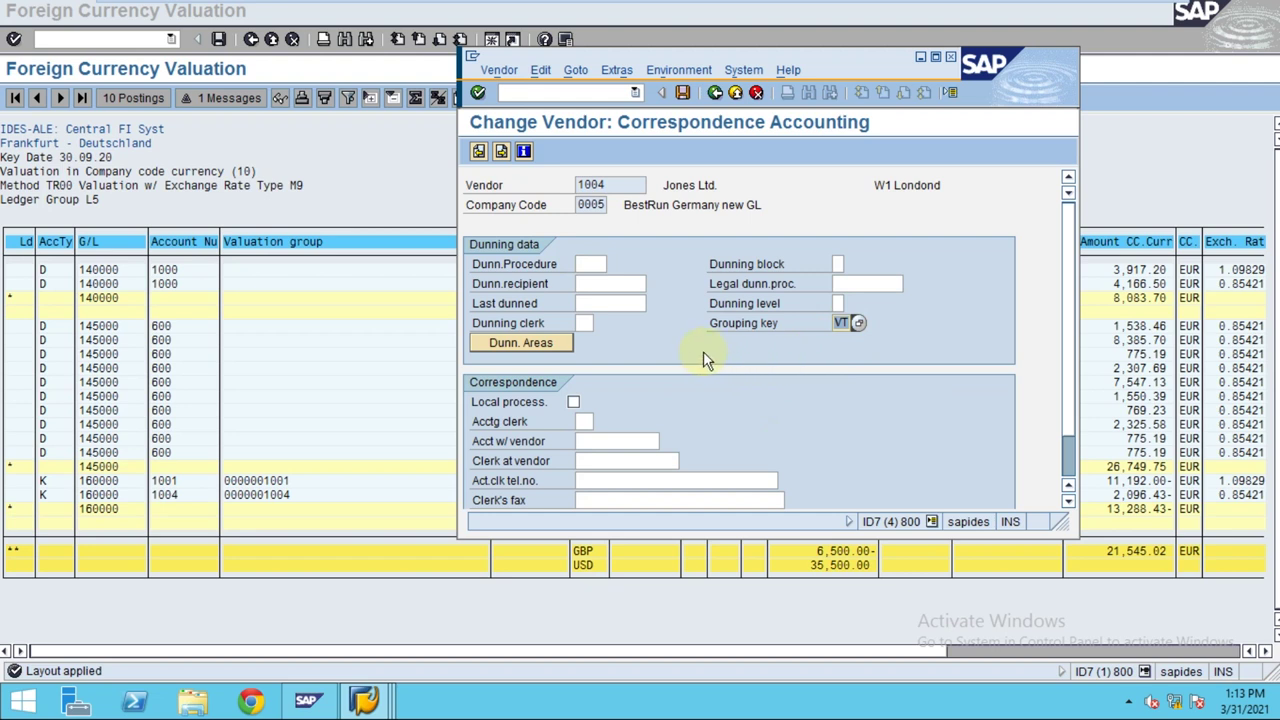
pyautogui.doubleClick(606, 185)
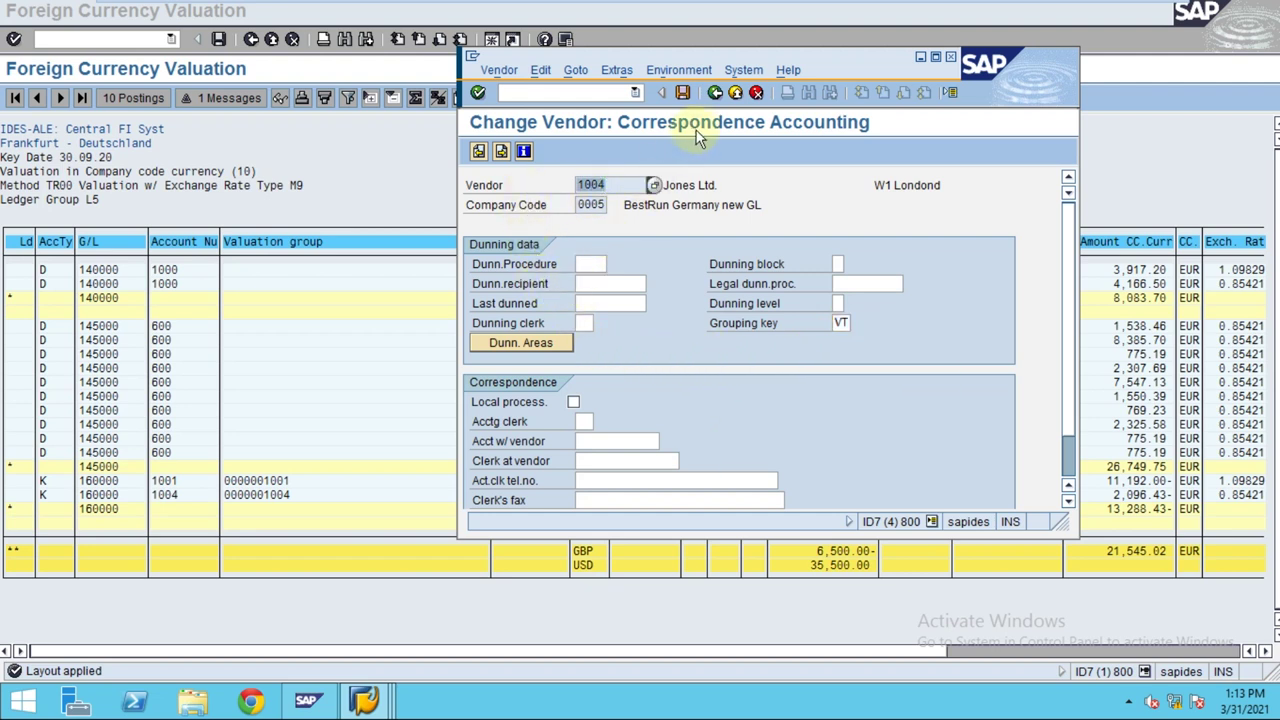
pyautogui.click(718, 93)
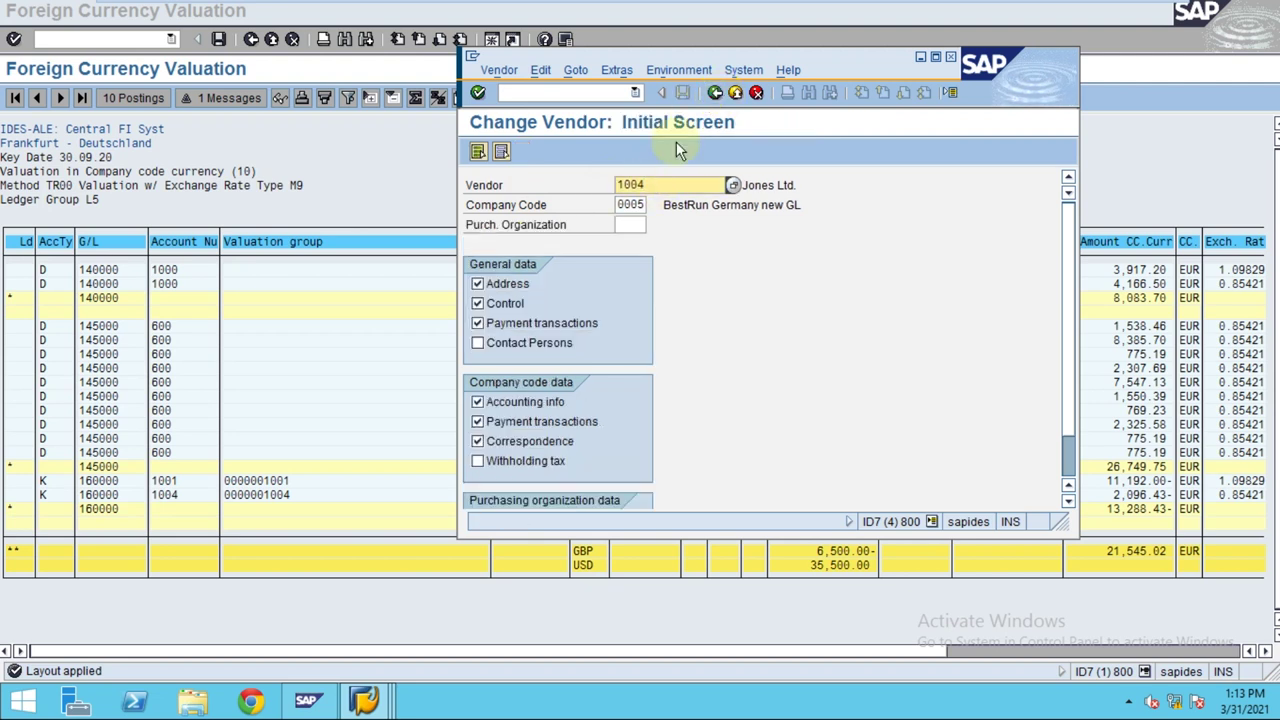
pyautogui.click(716, 92)
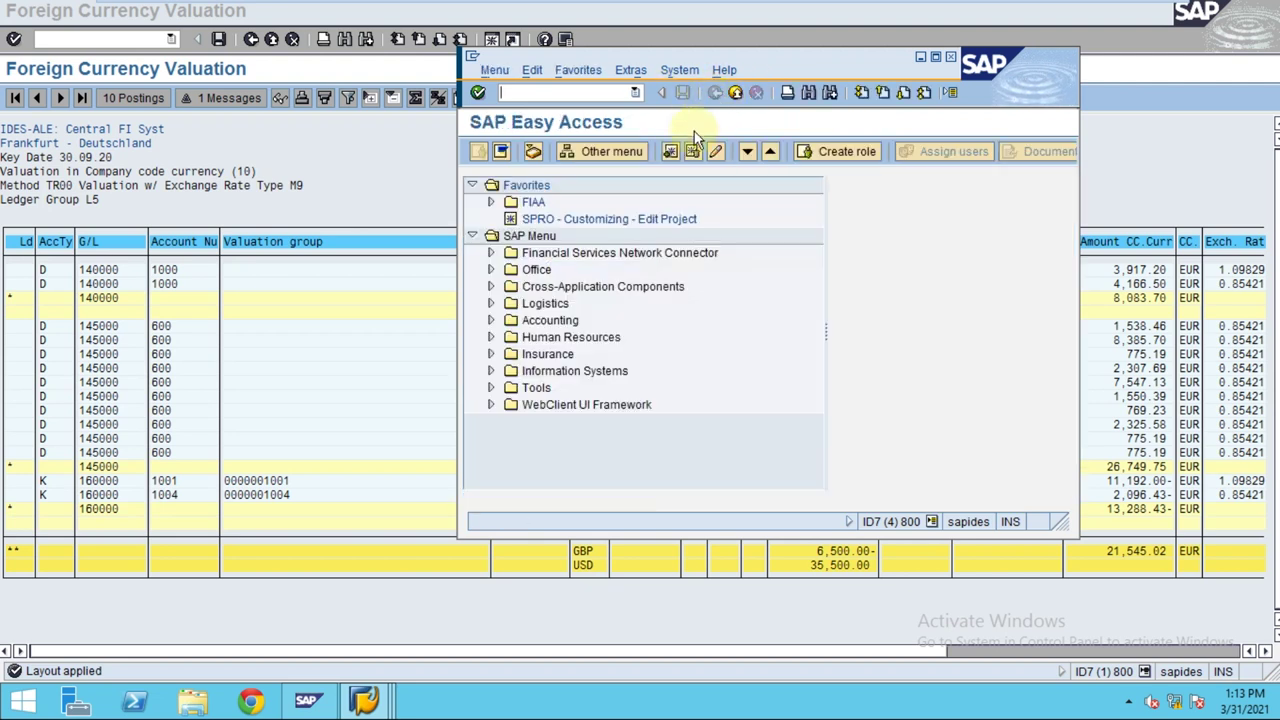
pyautogui.click(246, 396)
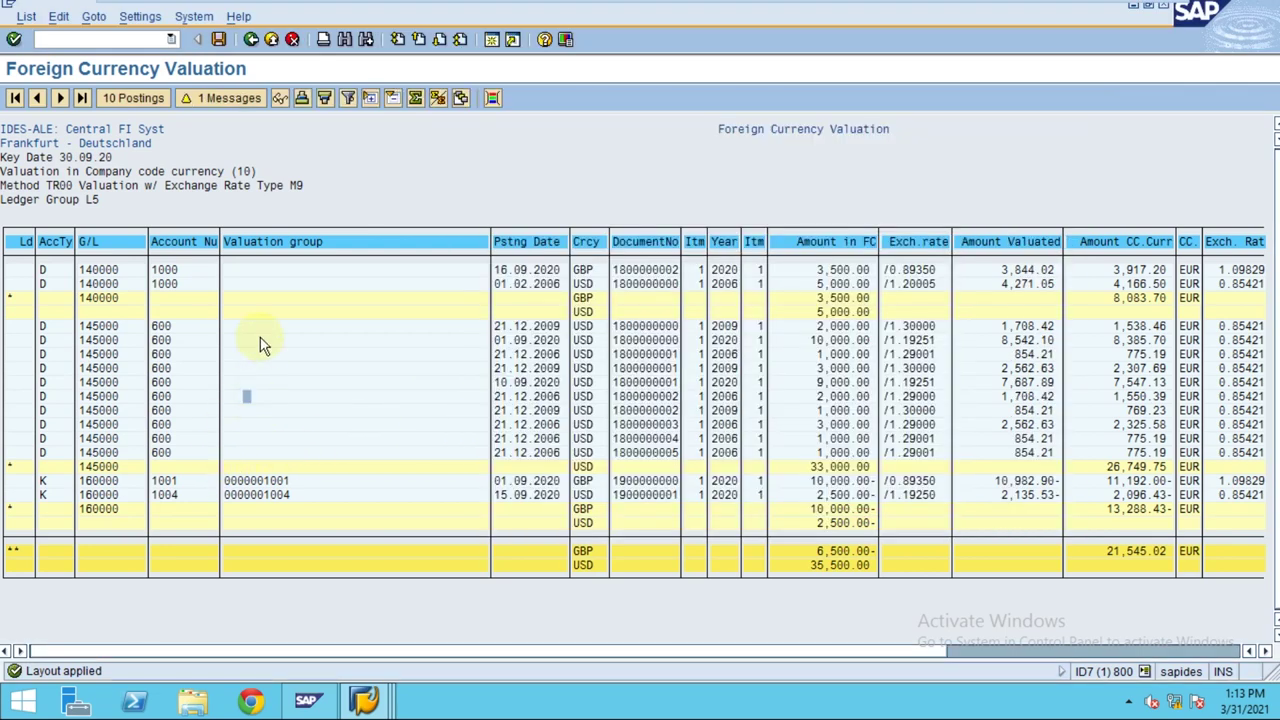
# Deactivate Group Vendors and Post per Line Item for valuation method TR00 and save the method.
pyautogui.moveTo(590, 8)
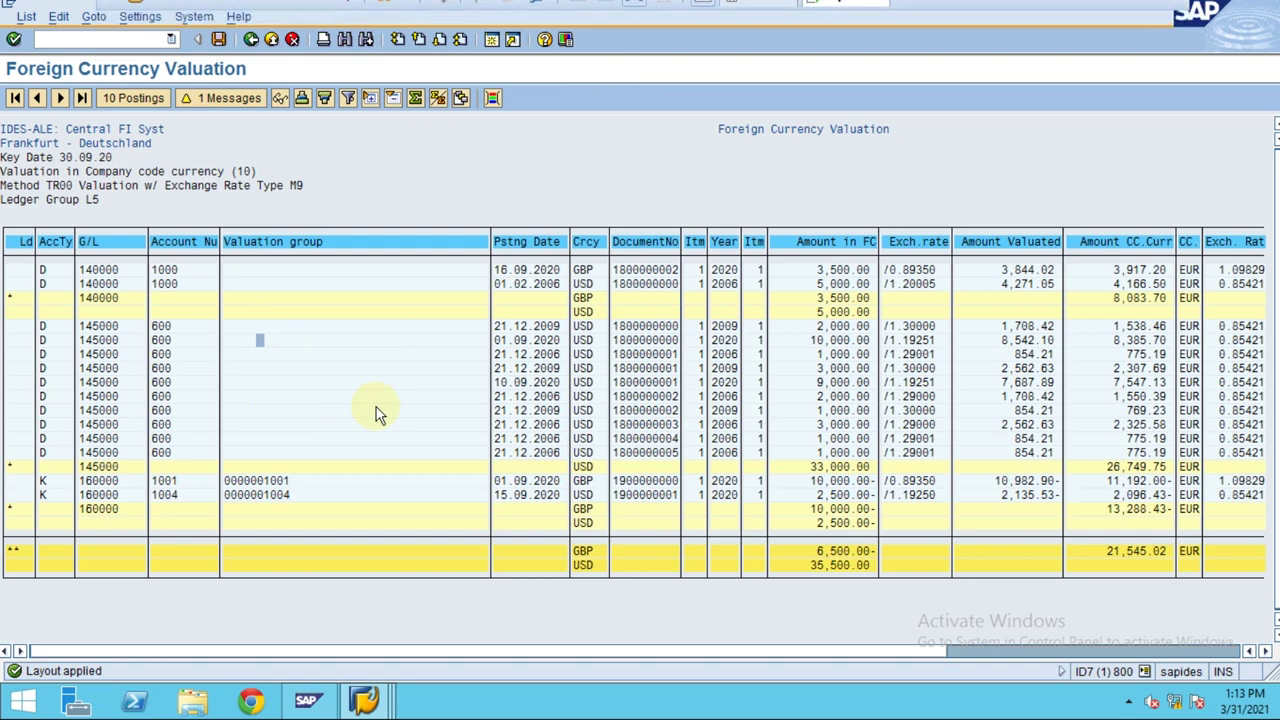
pyautogui.moveTo(366, 700)
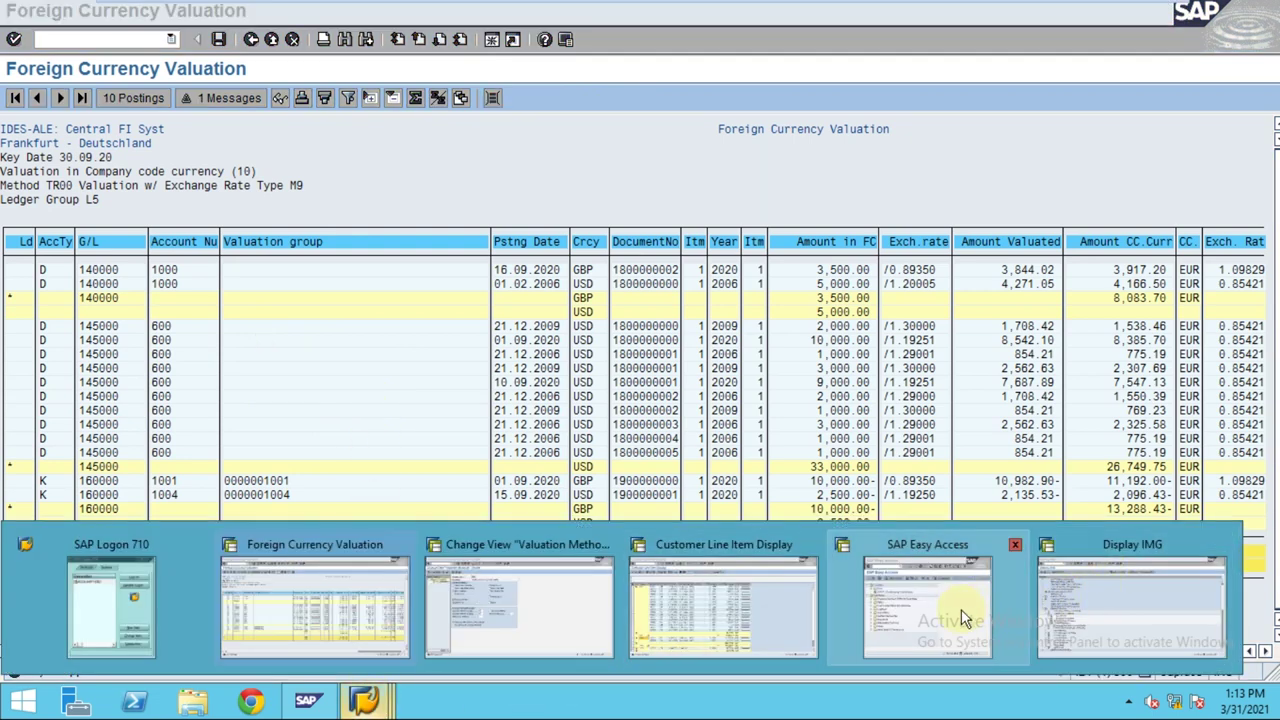
pyautogui.click(520, 610)
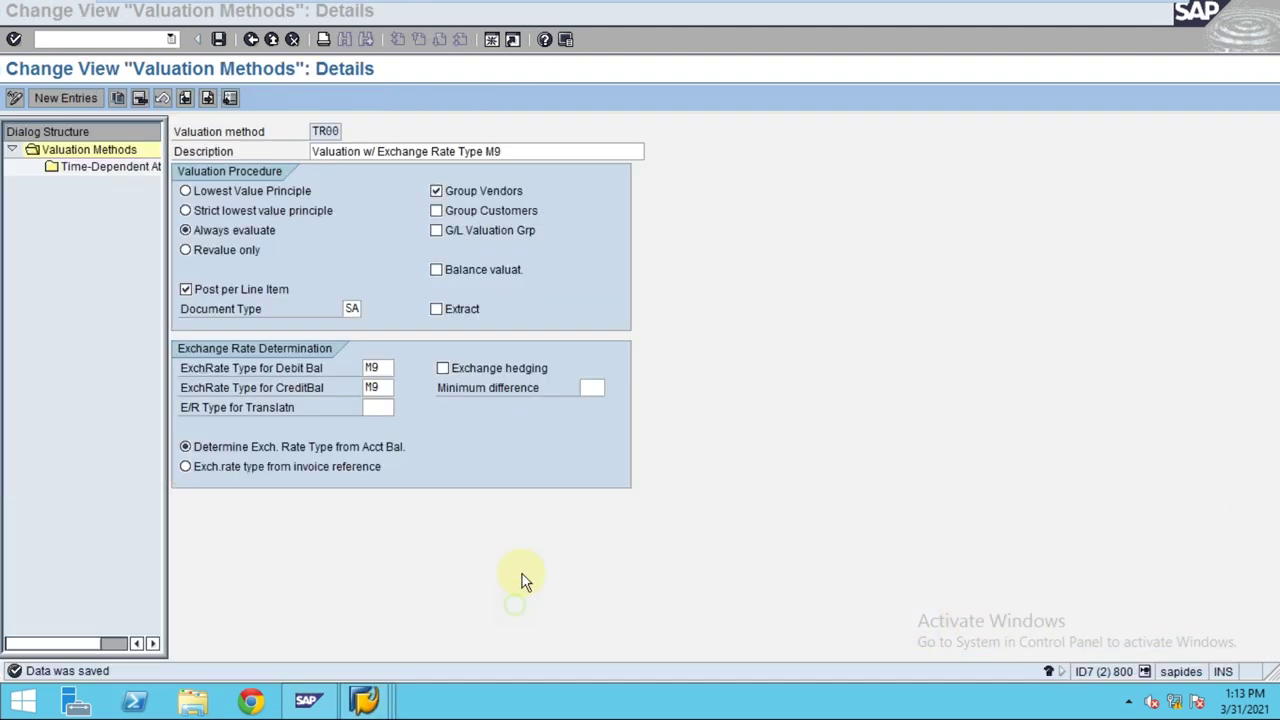
pyautogui.click(447, 192)
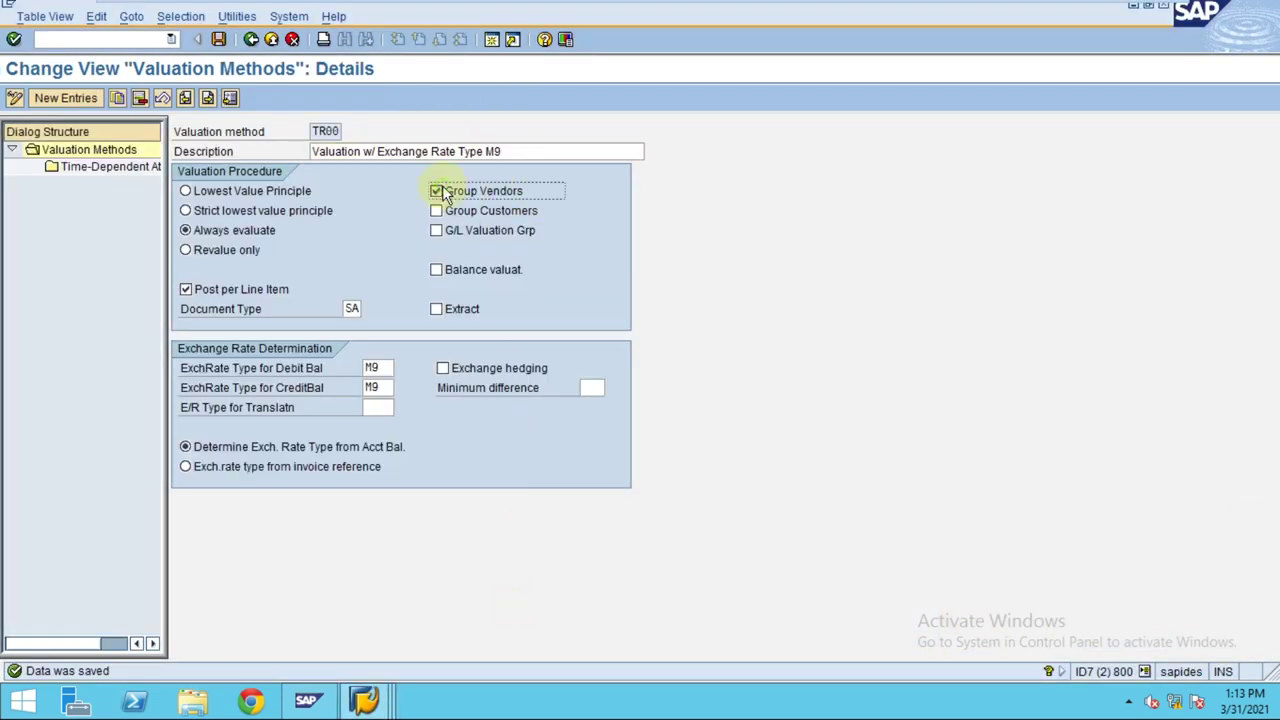
pyautogui.click(209, 289)
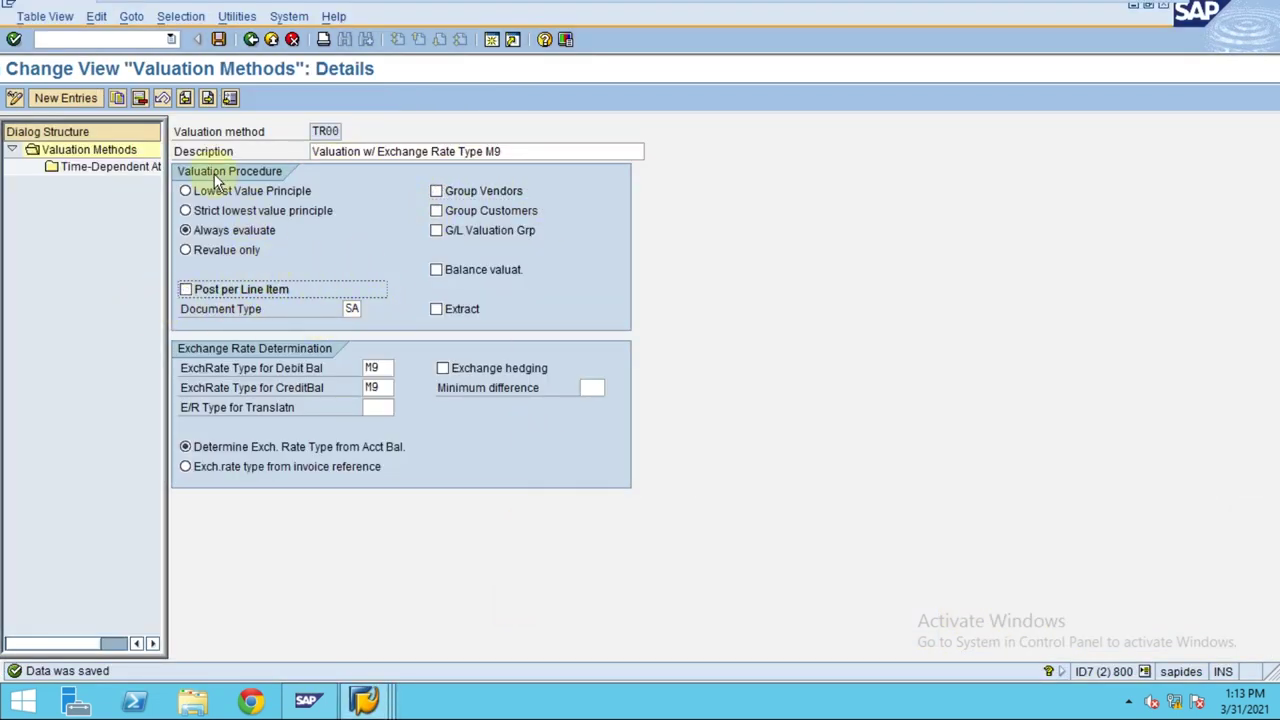
pyautogui.click(218, 40)
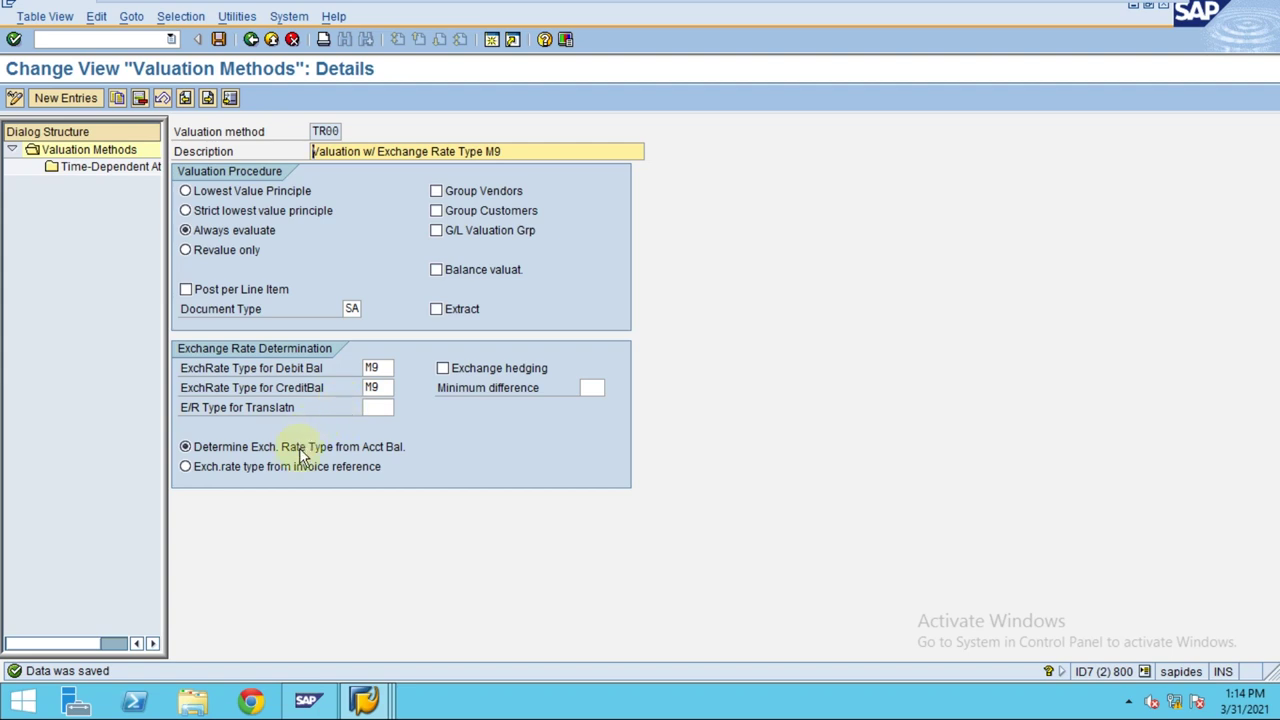
# Try the Exch.rate type from invoice reference option, switch back to Determine Exch. Rate Type from Acct Bal., and save.
pyautogui.click(226, 452)
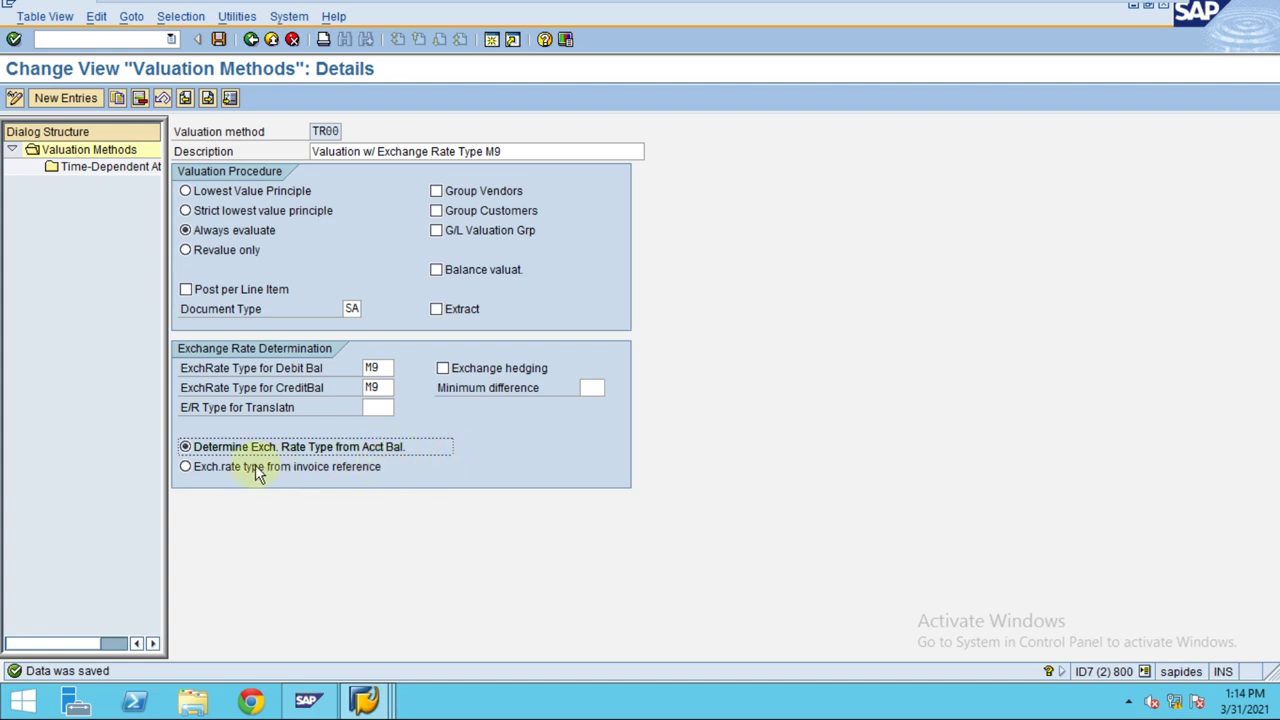
pyautogui.click(226, 469)
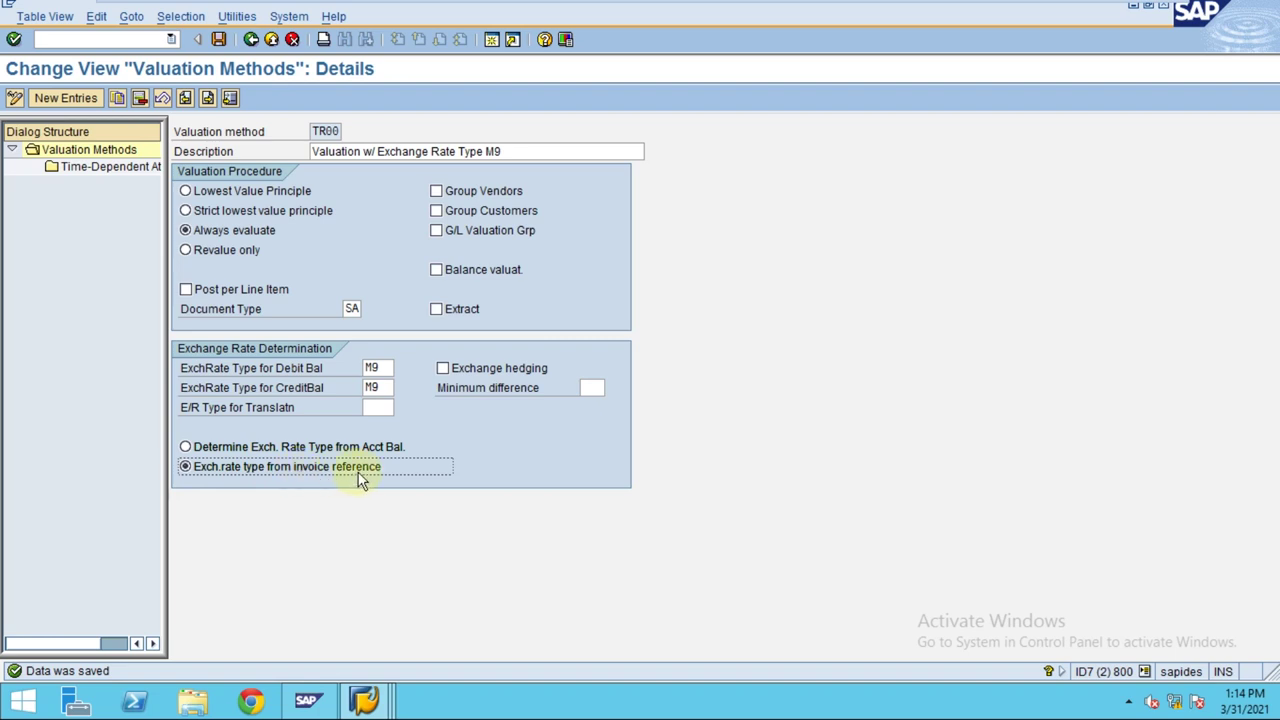
pyautogui.click(187, 447)
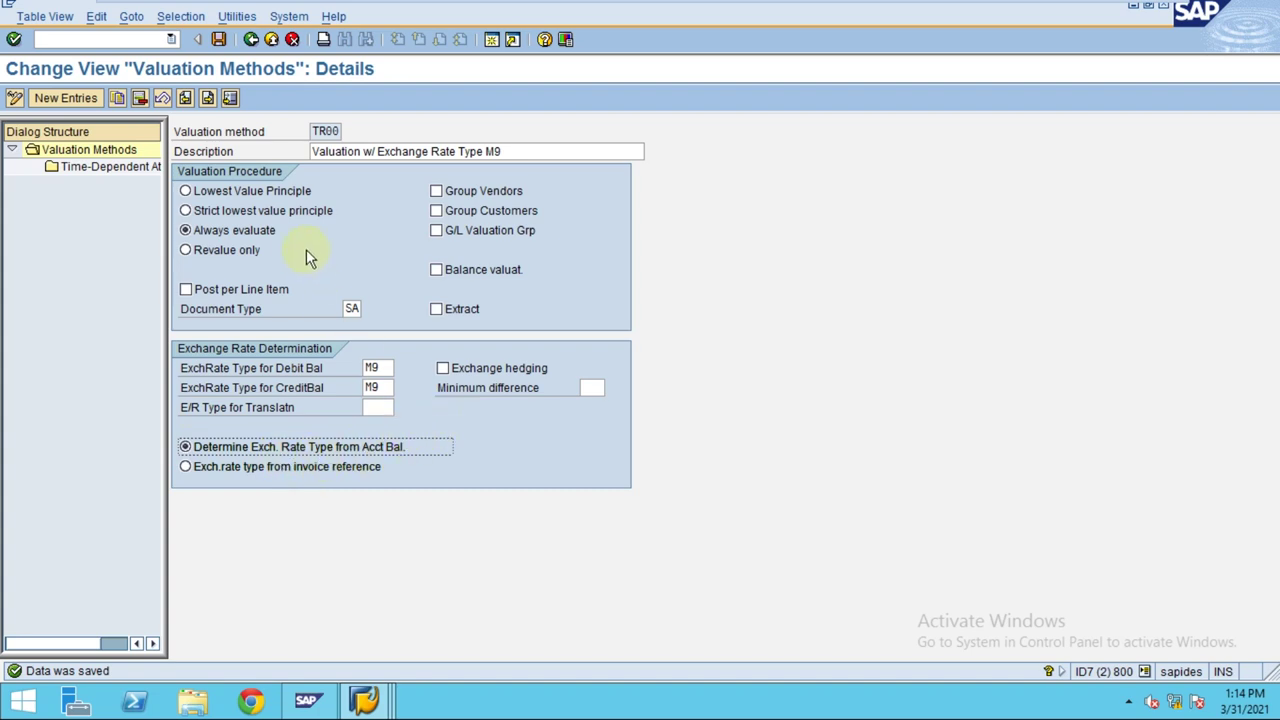
pyautogui.click(219, 39)
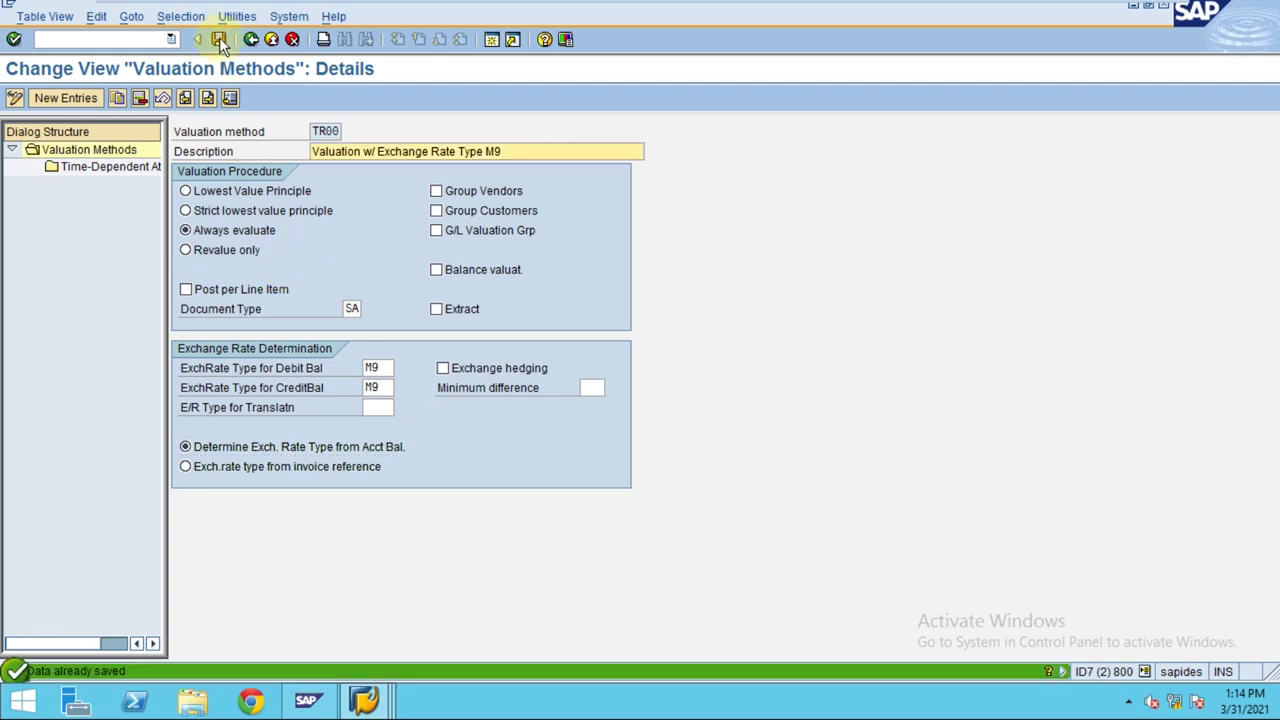
# Open a new Time-Dependent Attributes entry for valuation method TR00.
pyautogui.moveTo(164, 270); pyautogui.dragTo(290, 261)
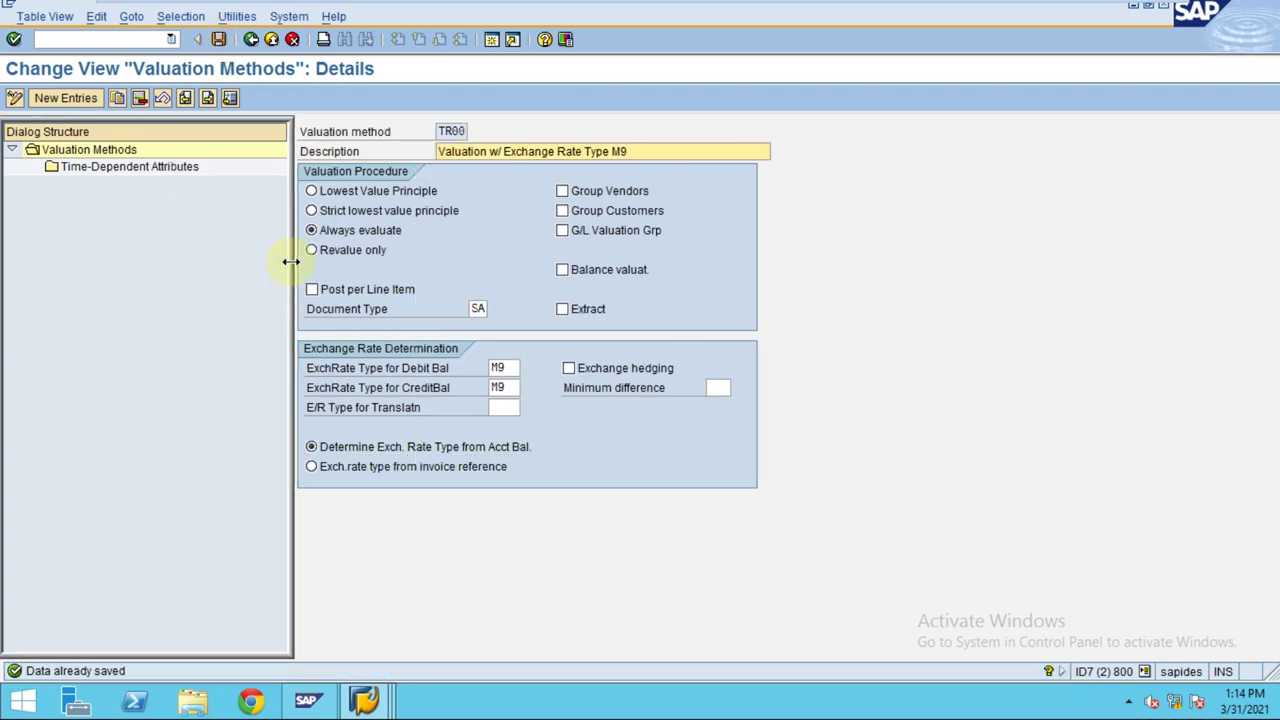
pyautogui.doubleClick(145, 167)
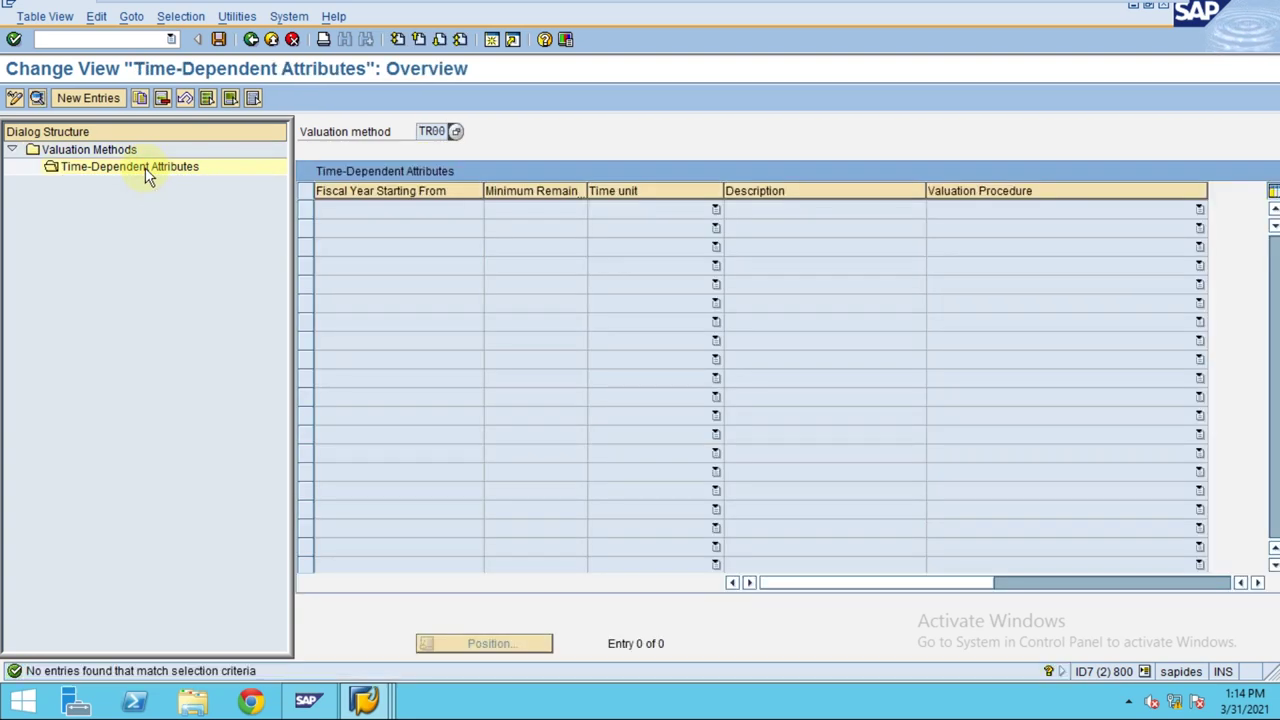
pyautogui.click(88, 98)
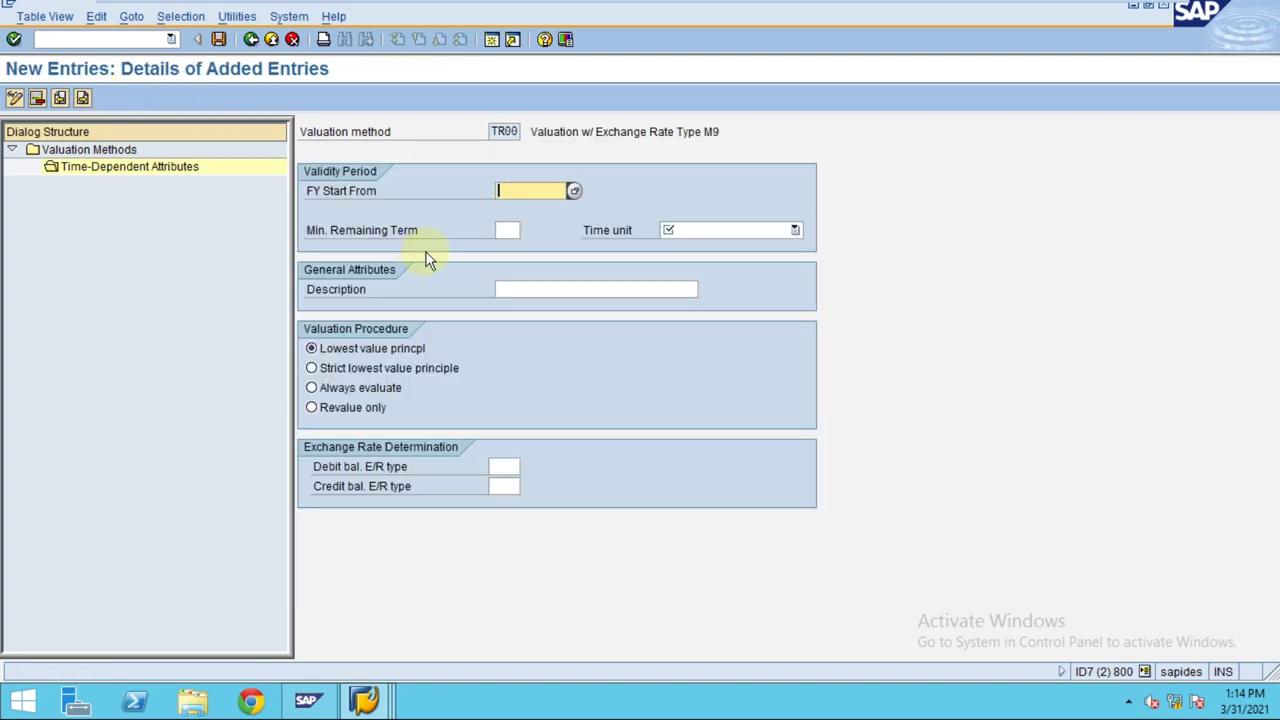
# Set the new entry's time unit to 2 Month and its valuation procedure to Always evaluate.
pyautogui.click(717, 230)
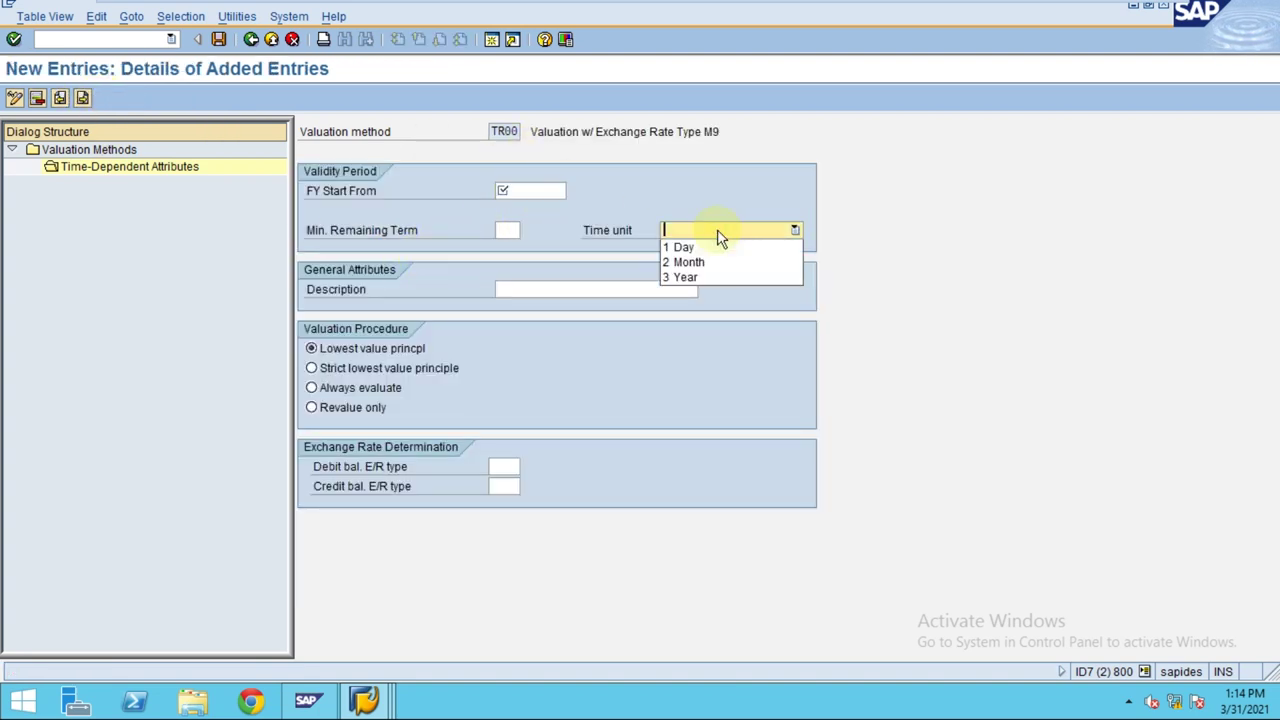
pyautogui.click(689, 263)
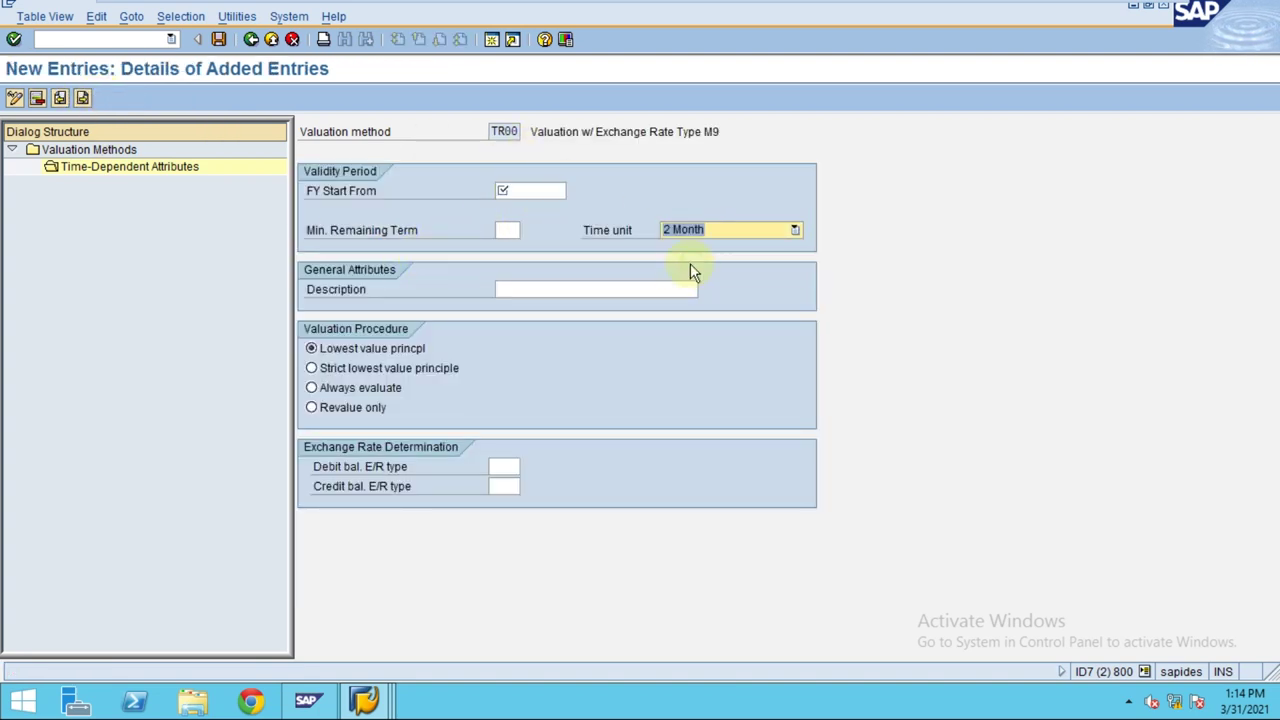
pyautogui.click(517, 192)
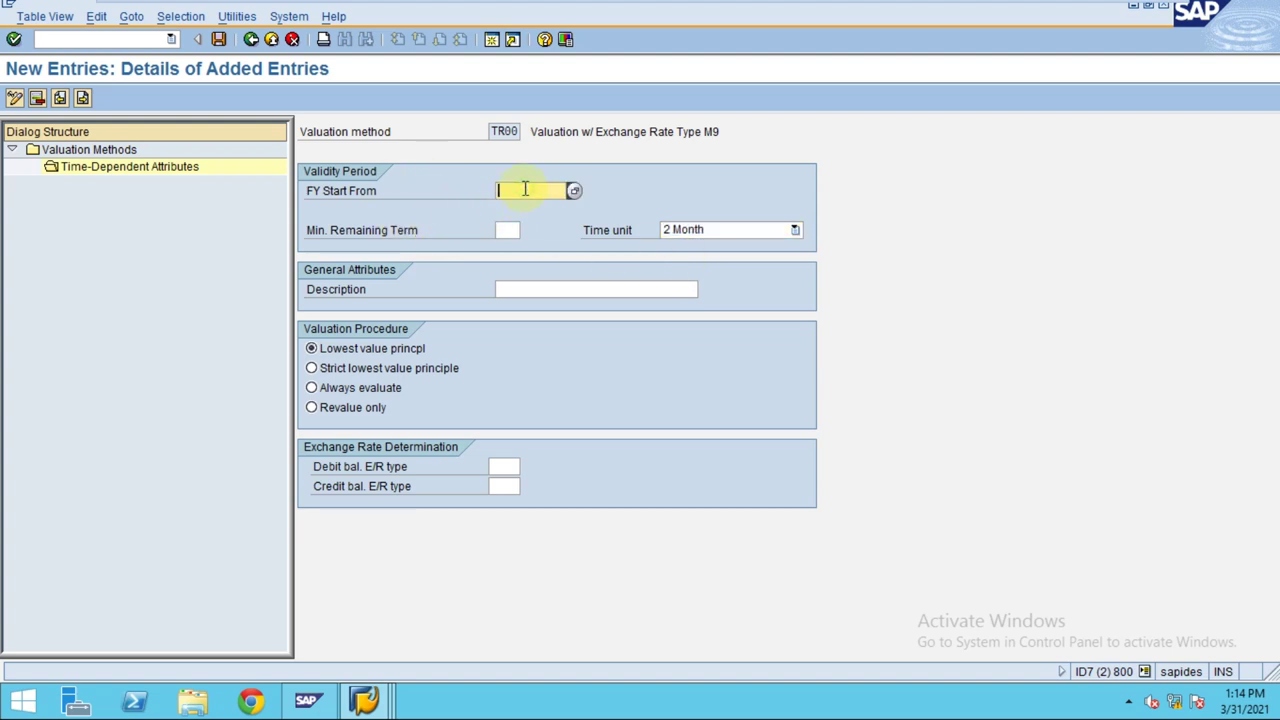
pyautogui.click(369, 392)
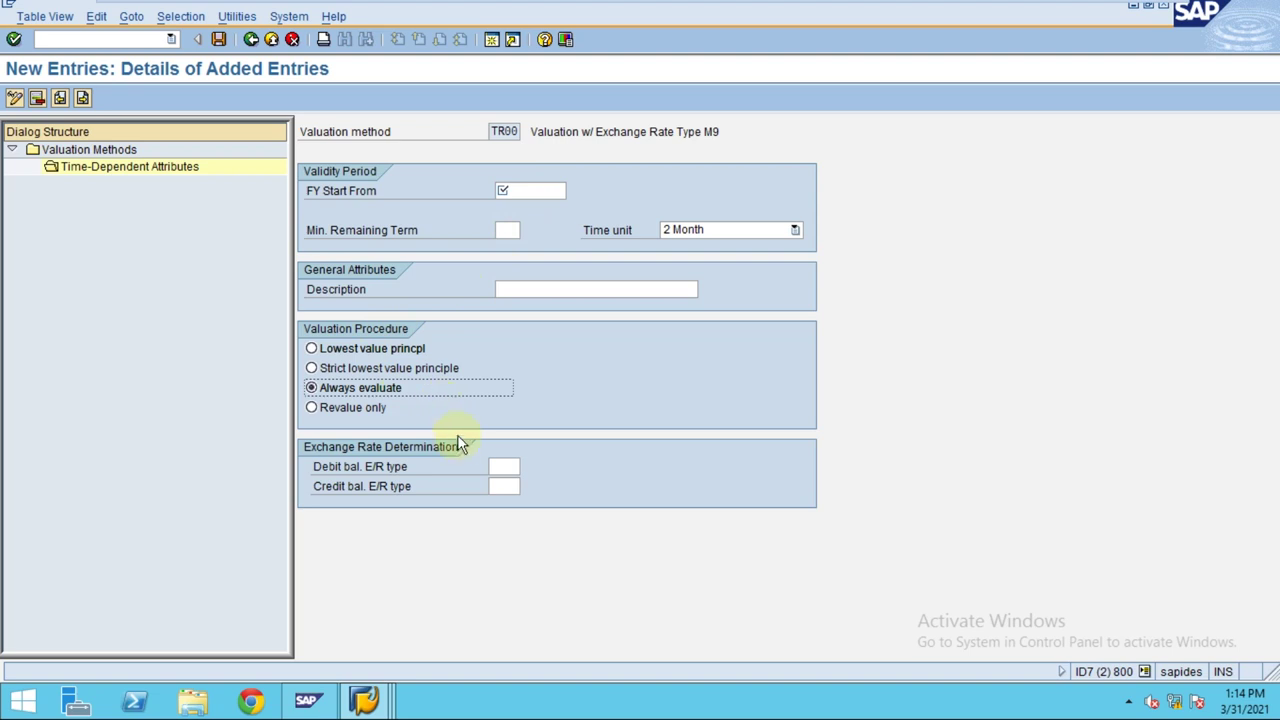
# Set FY Start From to 01.01.2020, keep the time unit at 2 Month, and save the time-dependent attributes entry.
pyautogui.click(547, 192)
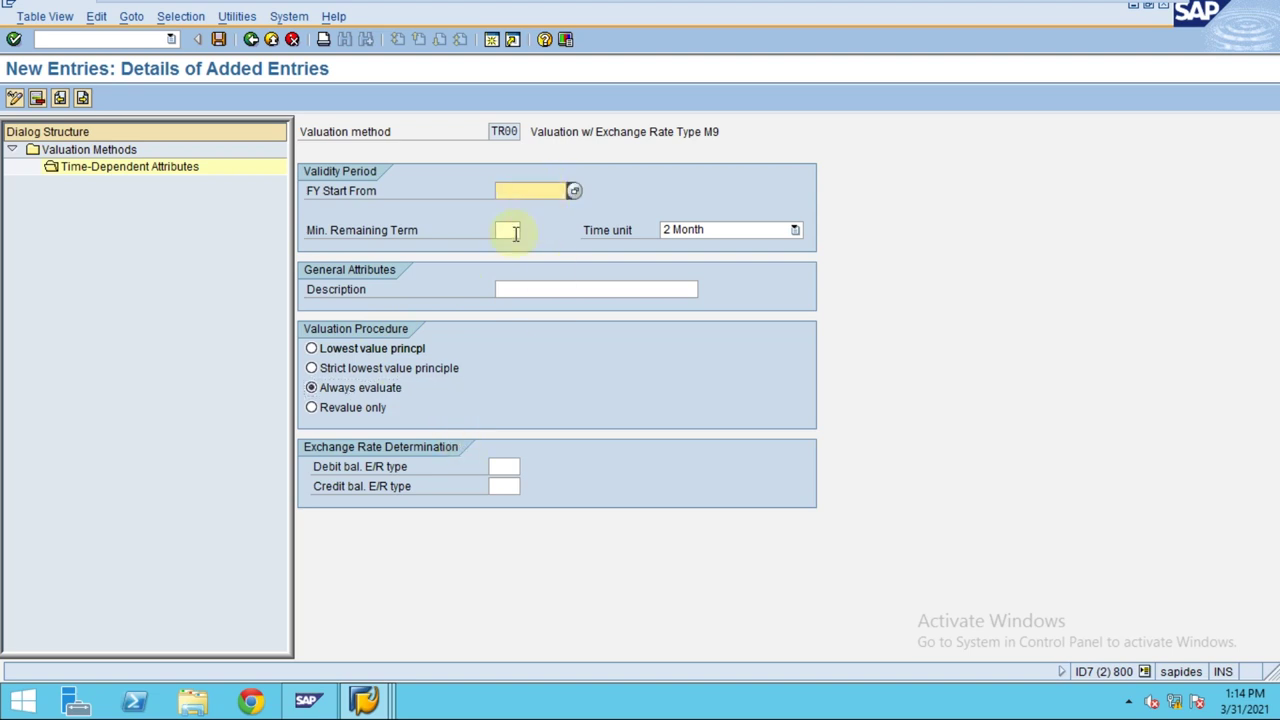
pyautogui.click(506, 231)
pyautogui.click(510, 192)
pyautogui.press('Return')
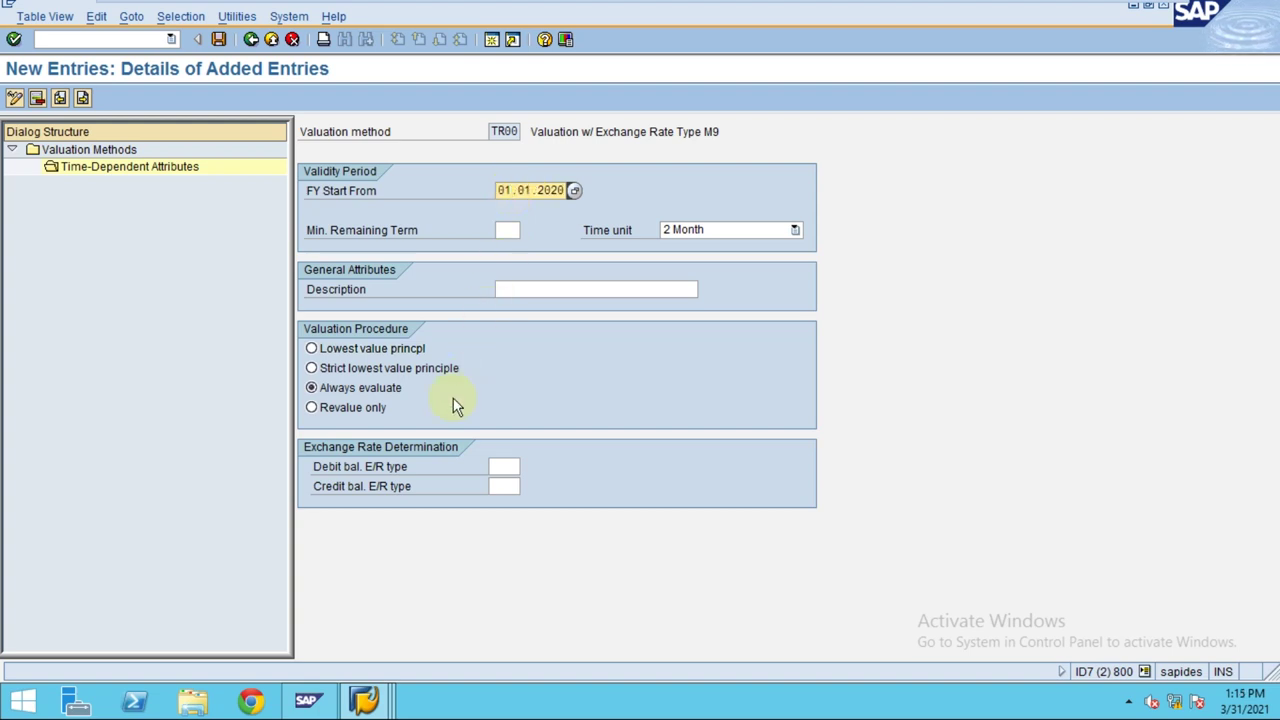
pyautogui.click(684, 229)
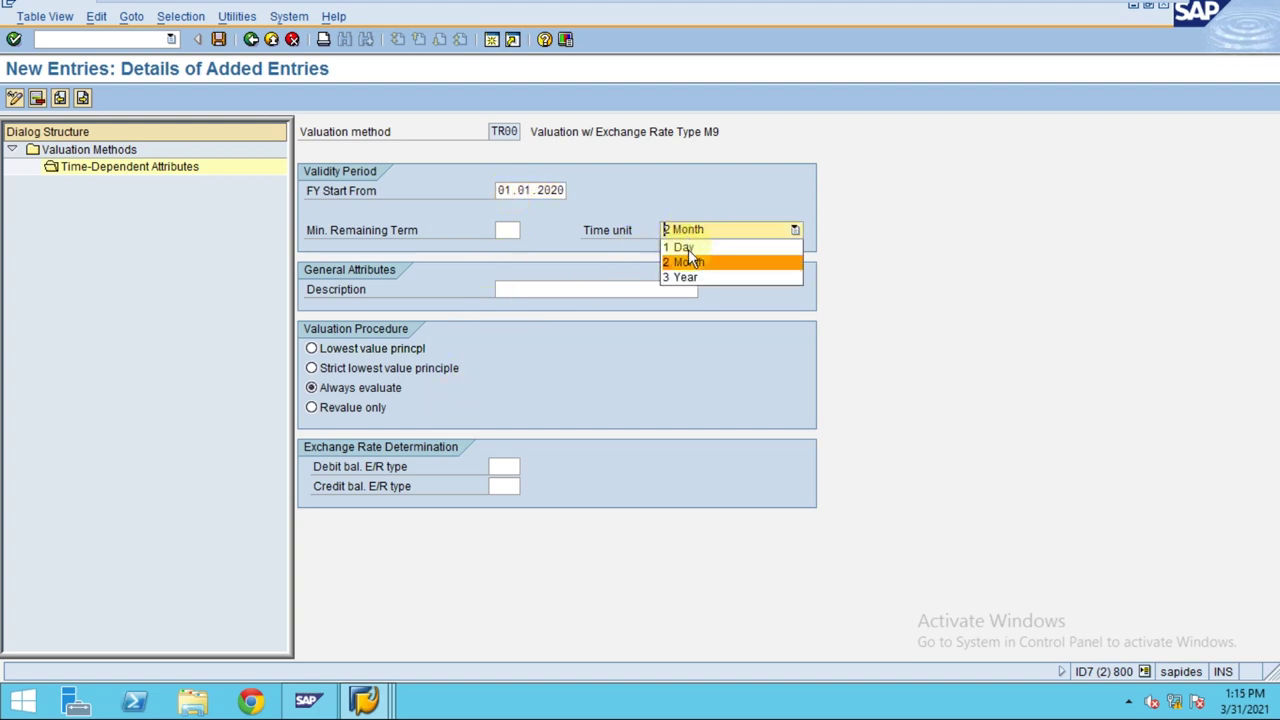
pyautogui.click(690, 259)
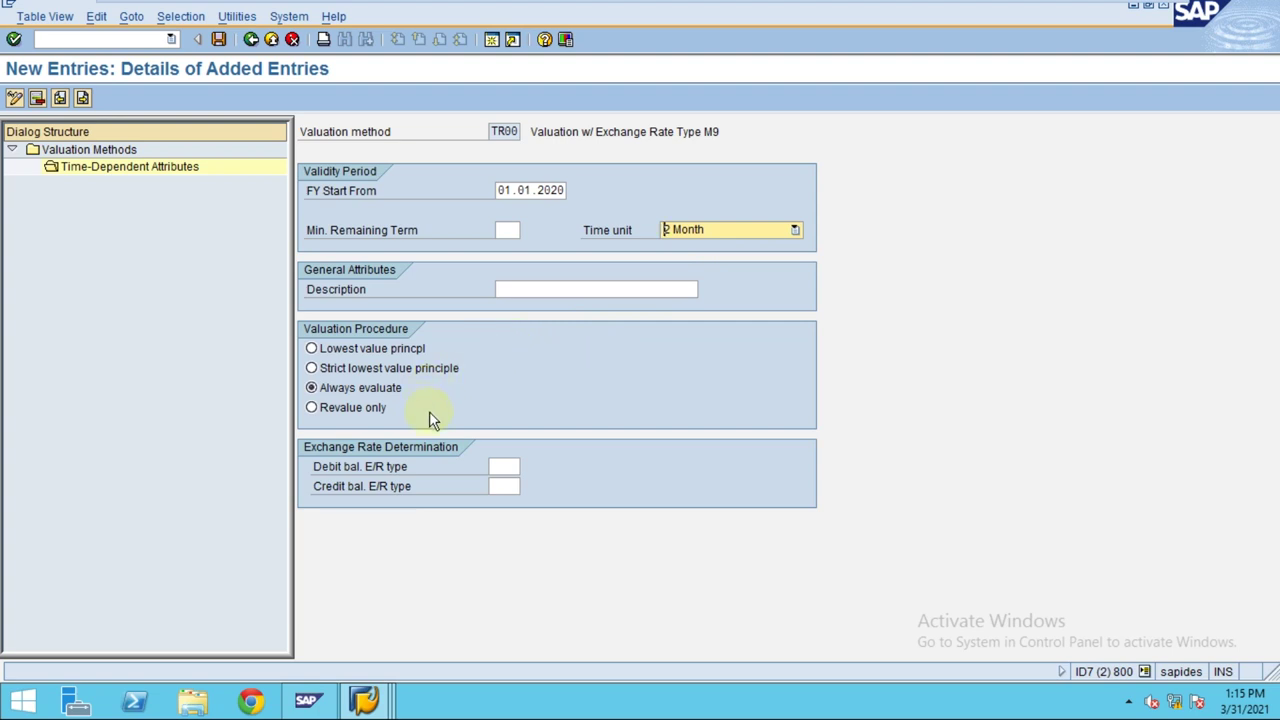
pyautogui.click(548, 289)
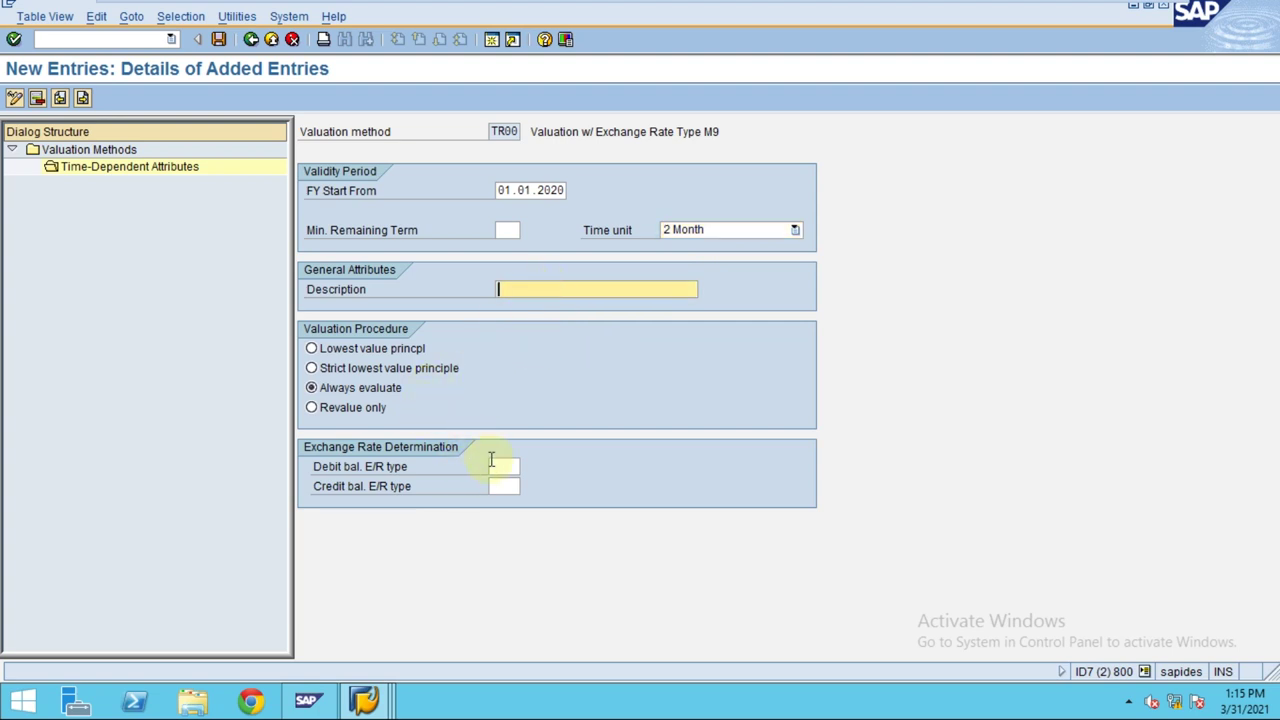
pyautogui.click(494, 466)
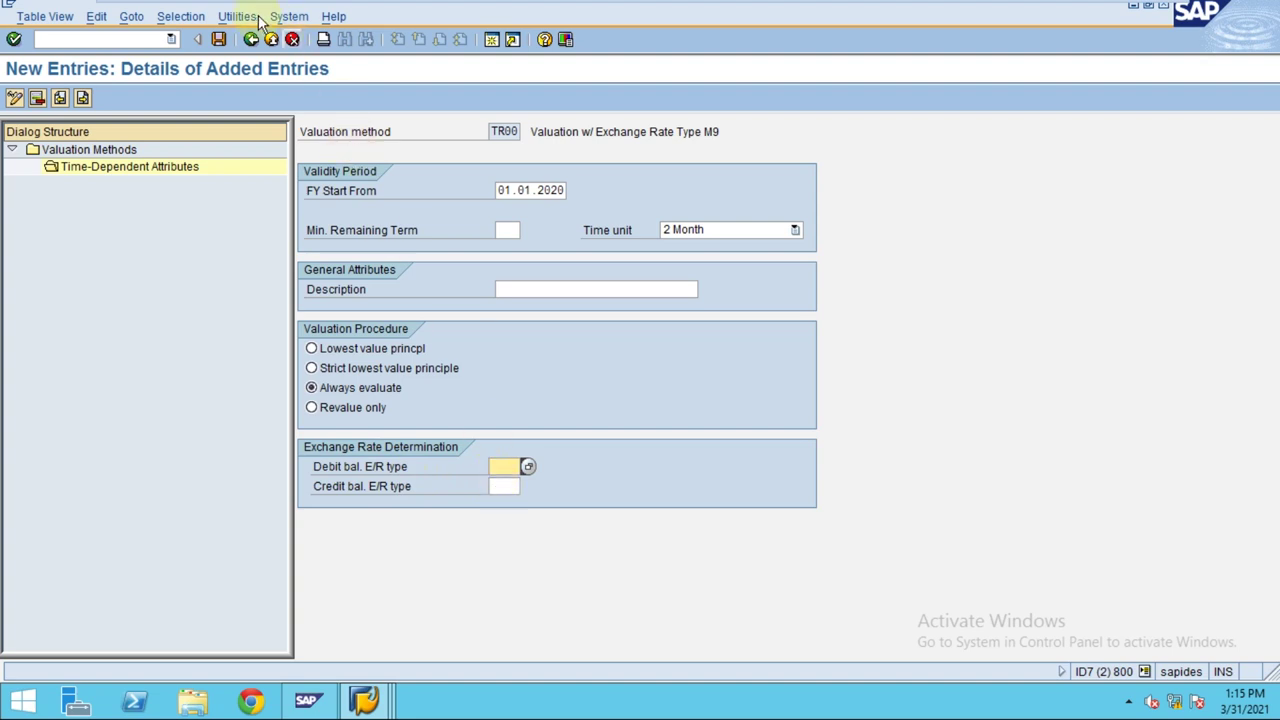
pyautogui.click(220, 40)
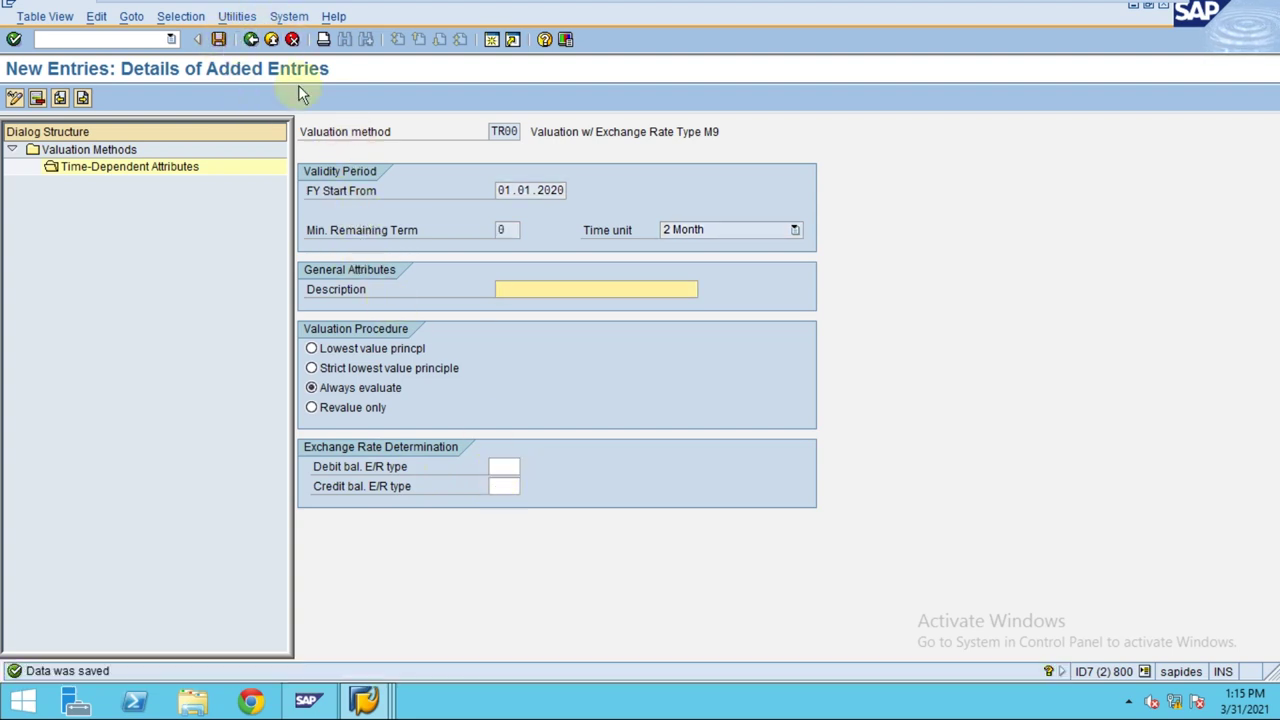
# Review the valuation method, fiscal year start and time unit in the saved entry's details.
pyautogui.click(256, 39)
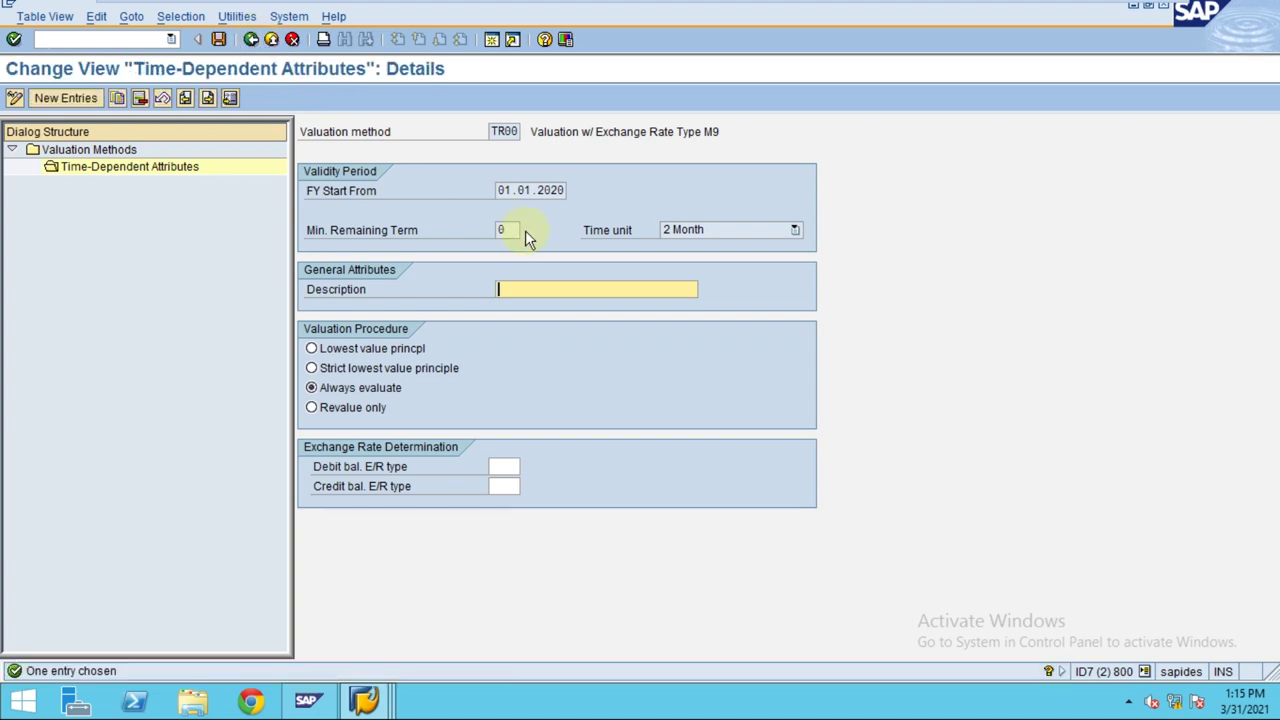
pyautogui.click(514, 191)
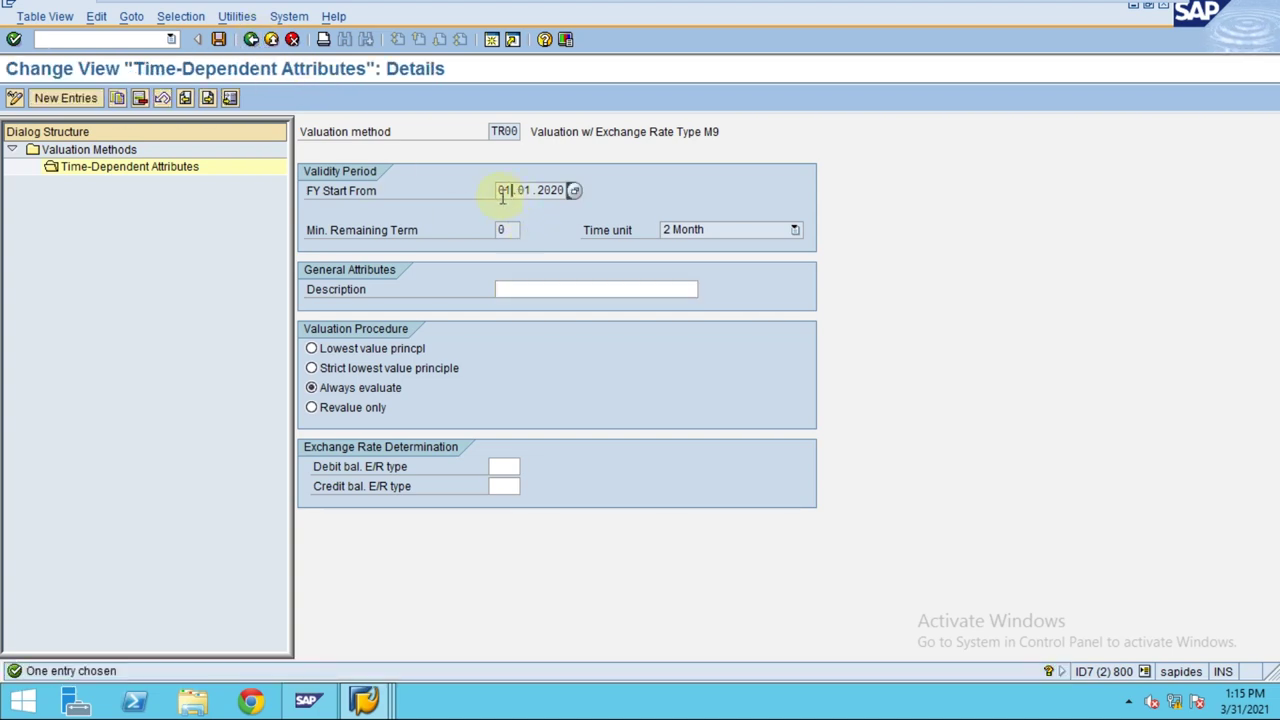
pyautogui.moveTo(501, 196); pyautogui.dragTo(569, 190)
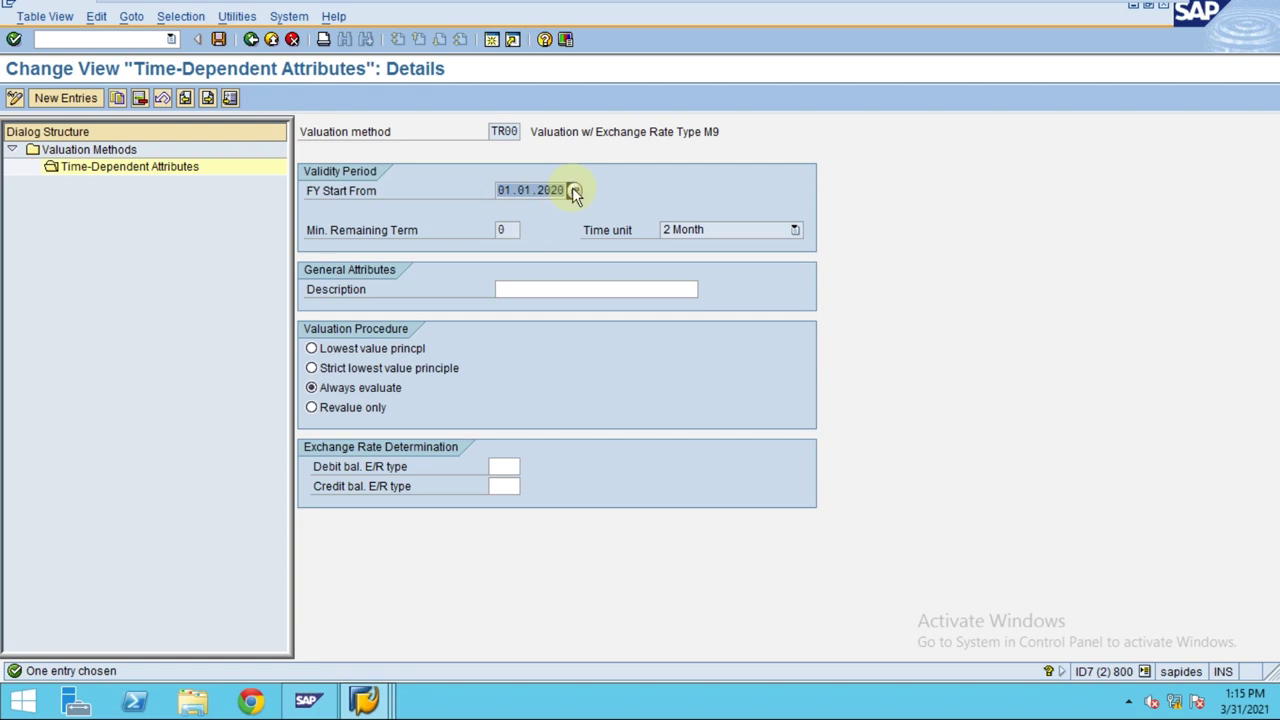
pyautogui.click(740, 232)
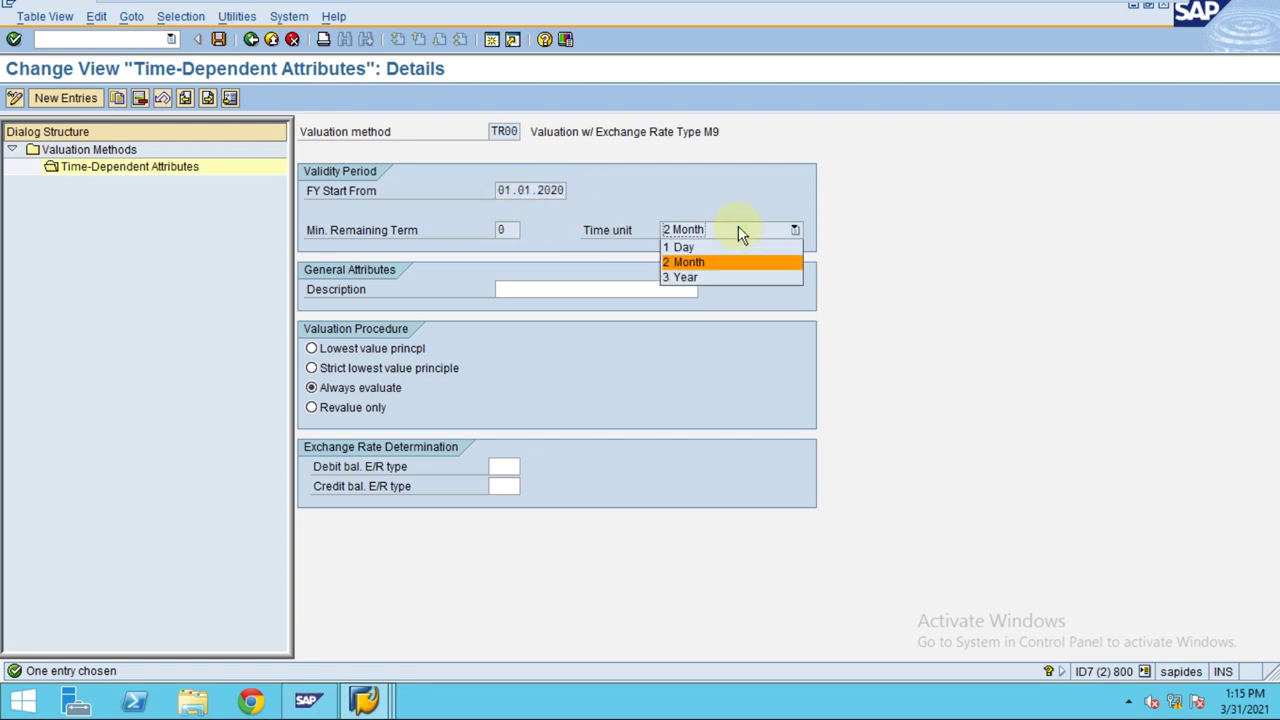
pyautogui.click(715, 262)
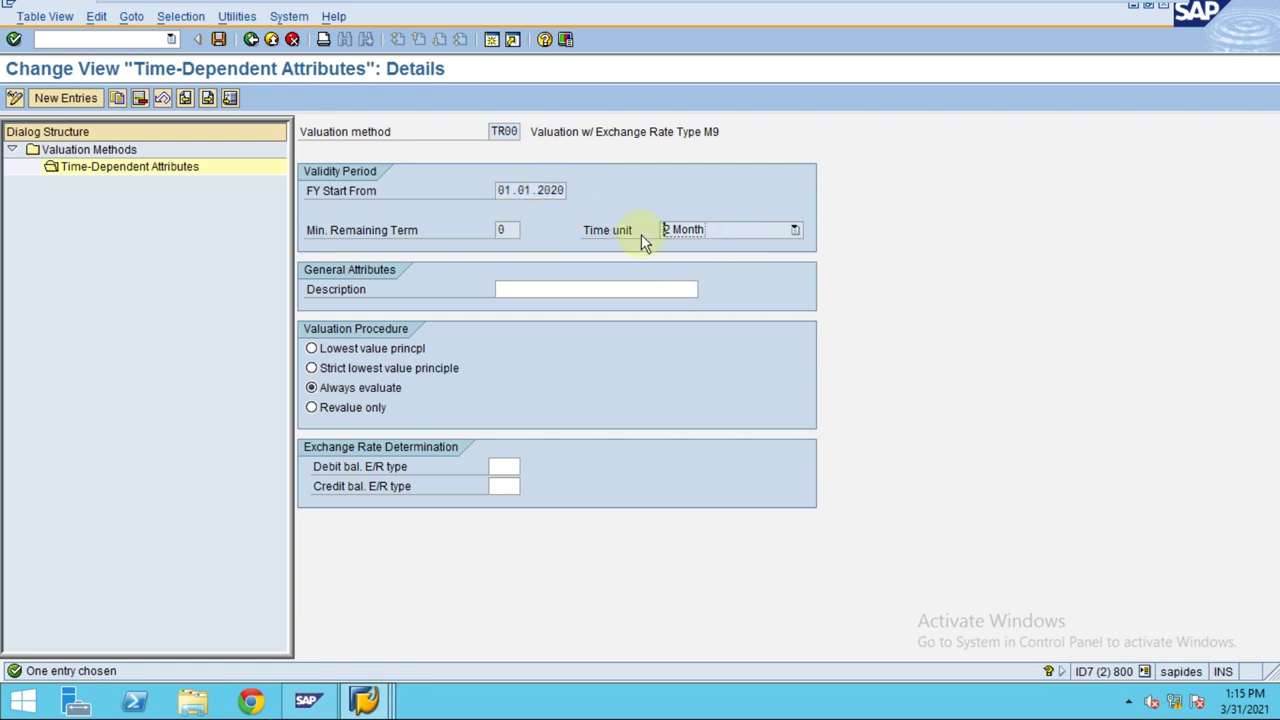
pyautogui.click(492, 130)
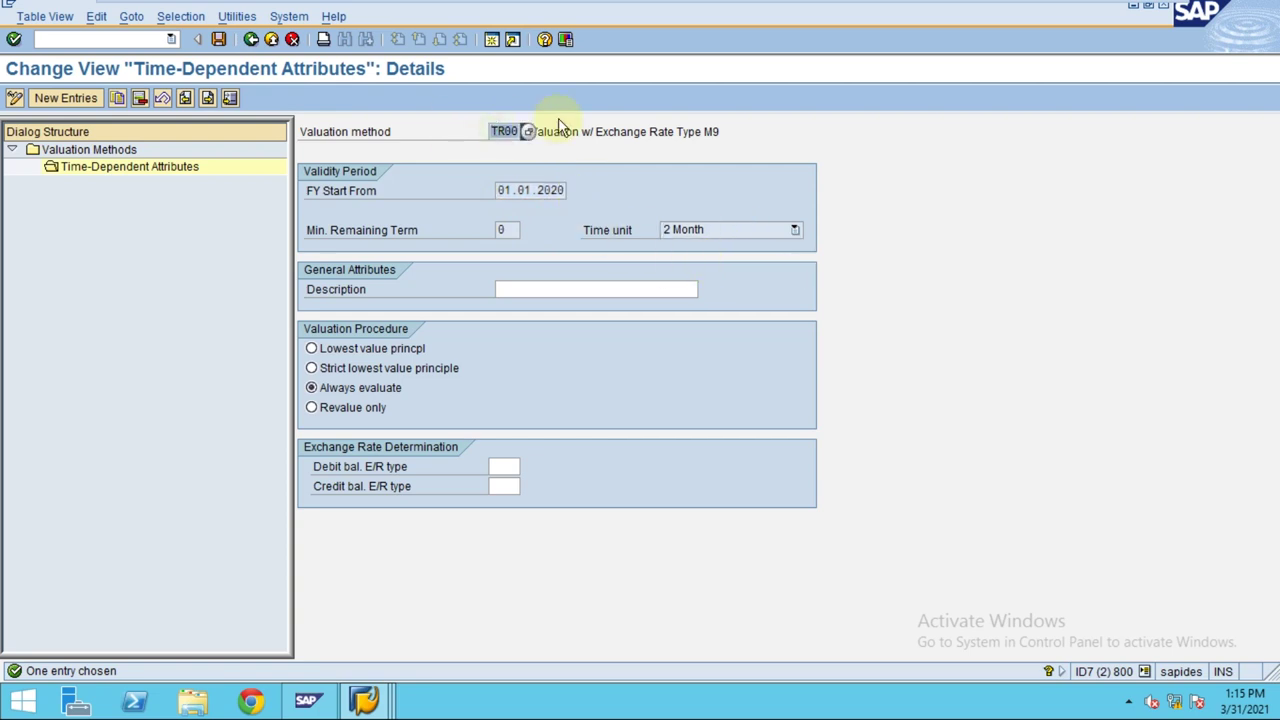
pyautogui.click(521, 192)
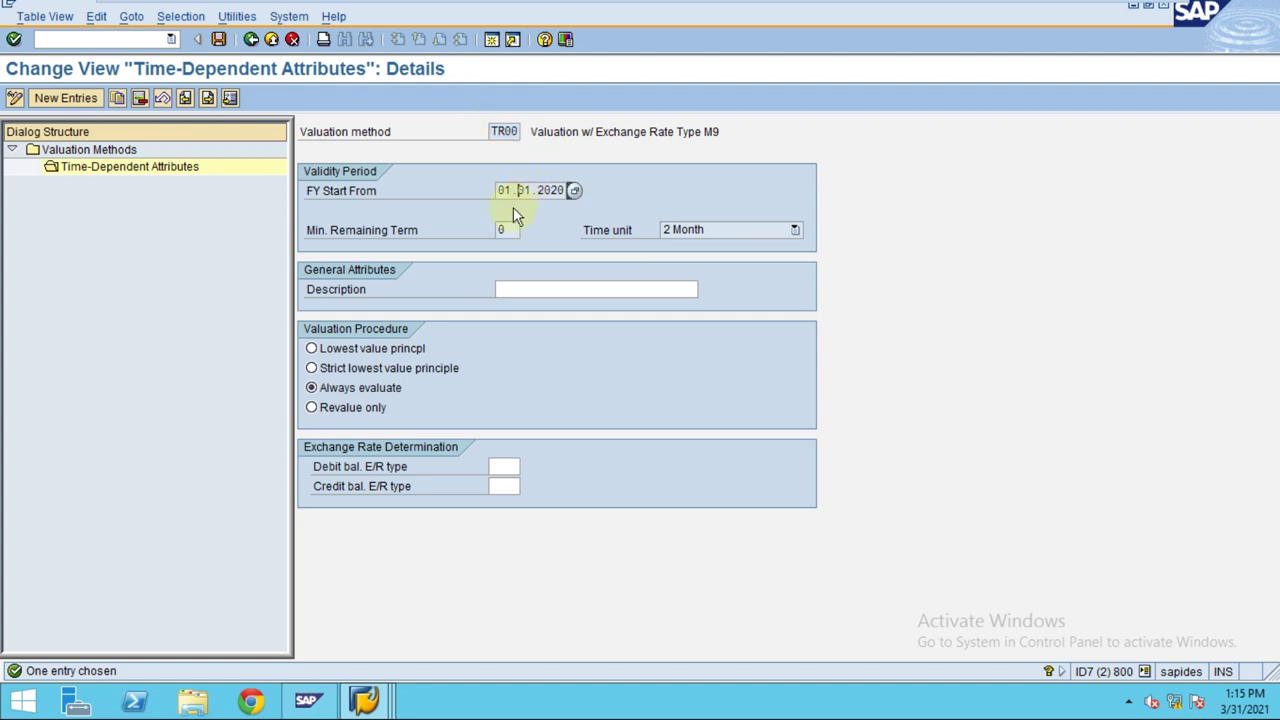
pyautogui.moveTo(500, 190); pyautogui.dragTo(571, 191)
pyautogui.click(14, 99)
pyautogui.click(14, 99)
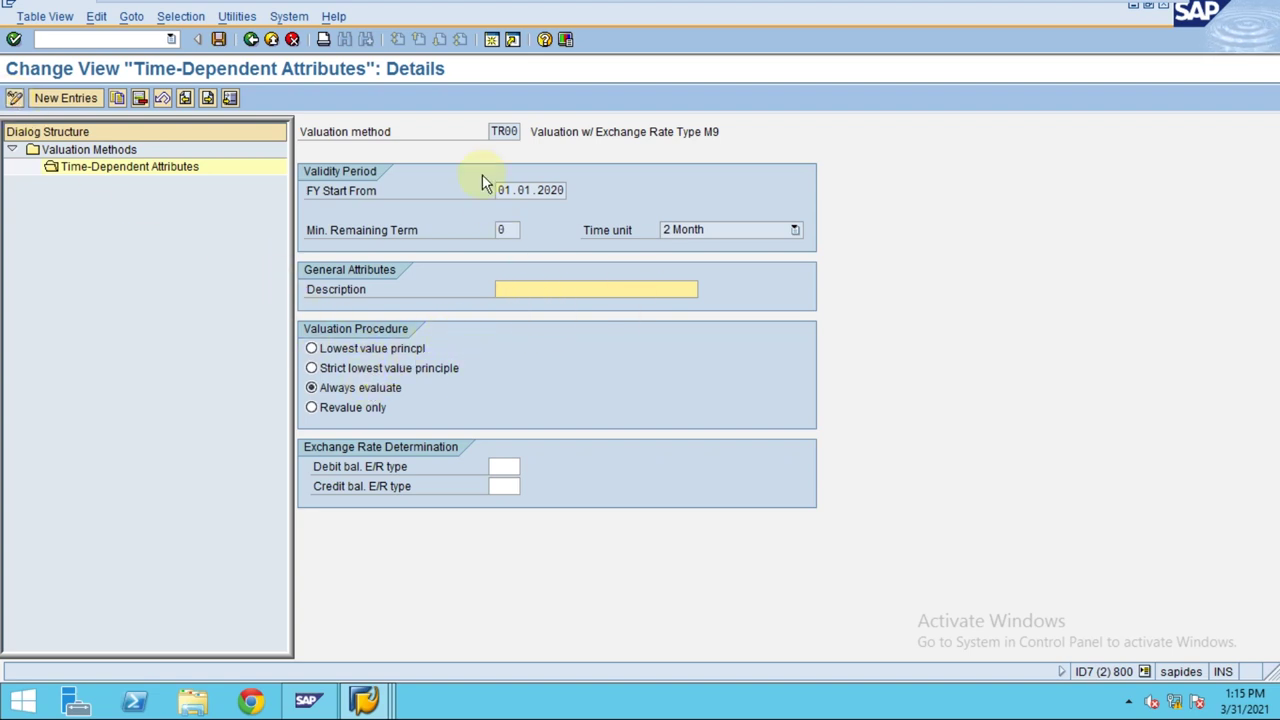
# Copy the 01.01.2020 entry to a new one starting 01.01.2021 with Strict lowest value principle, and save.
pyautogui.click(250, 40)
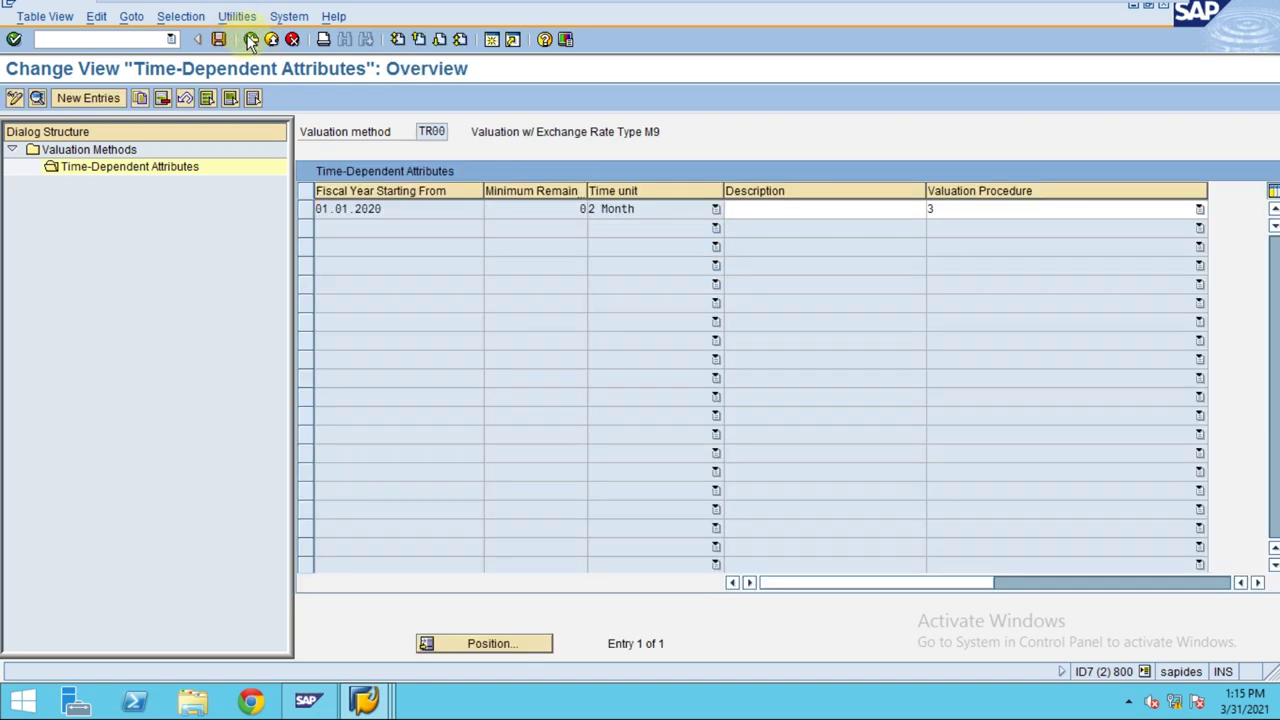
pyautogui.click(309, 215)
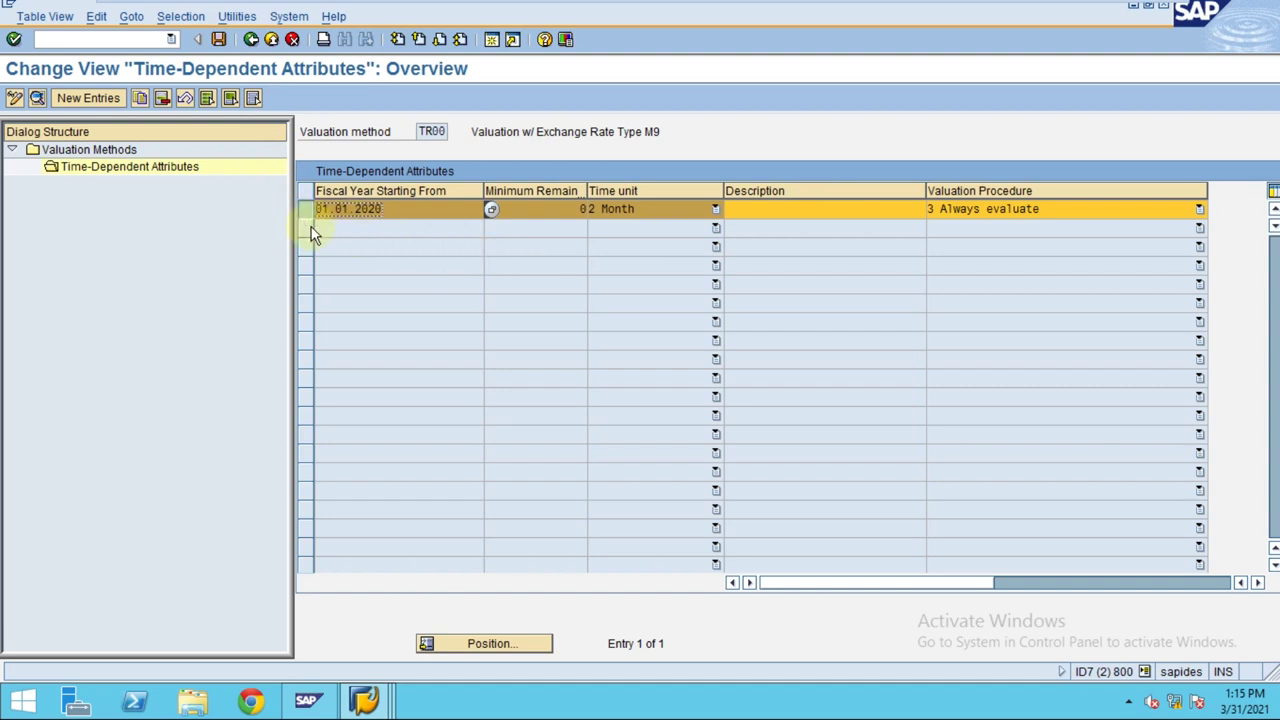
pyautogui.click(140, 98)
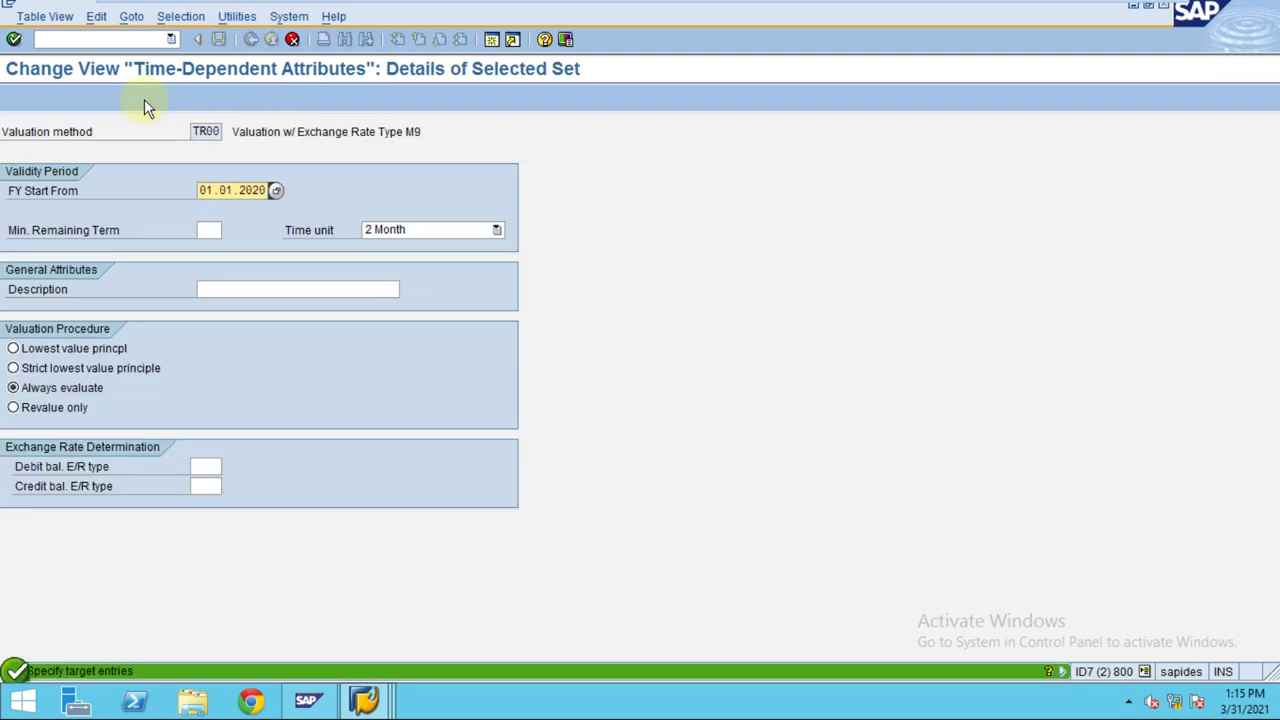
pyautogui.click(55, 369)
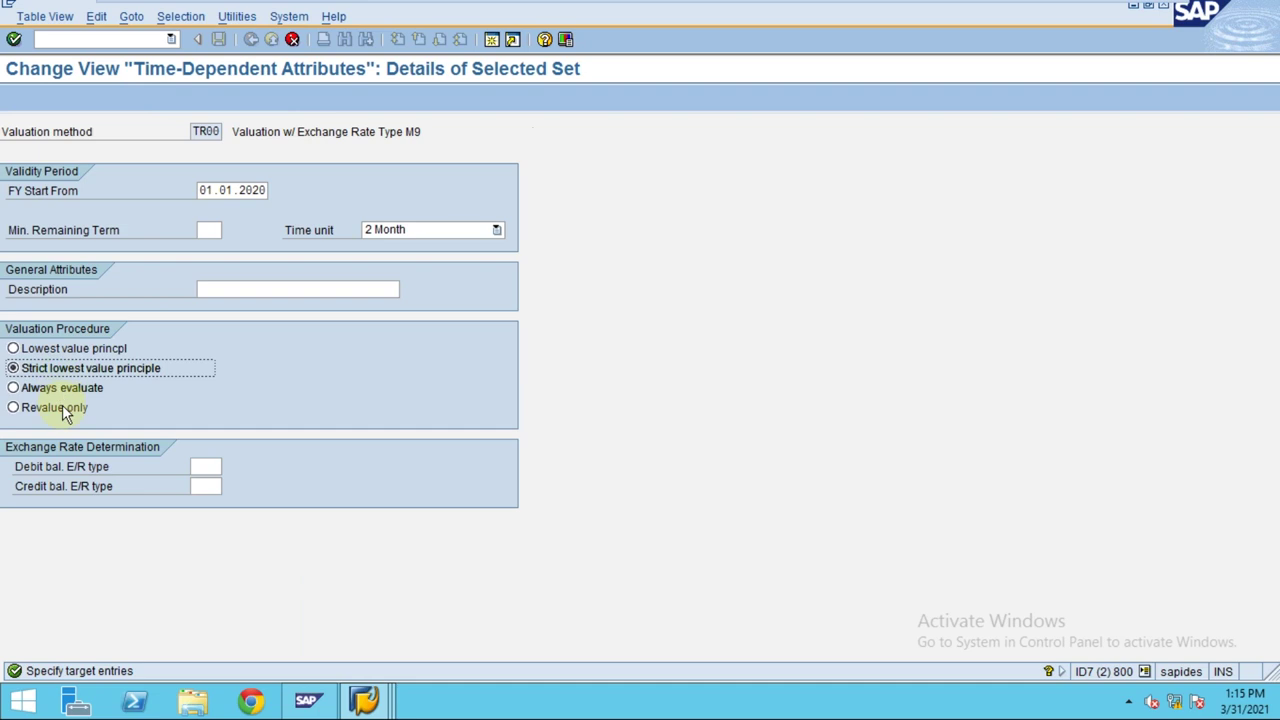
pyautogui.doubleClick(253, 190)
pyautogui.write('202')
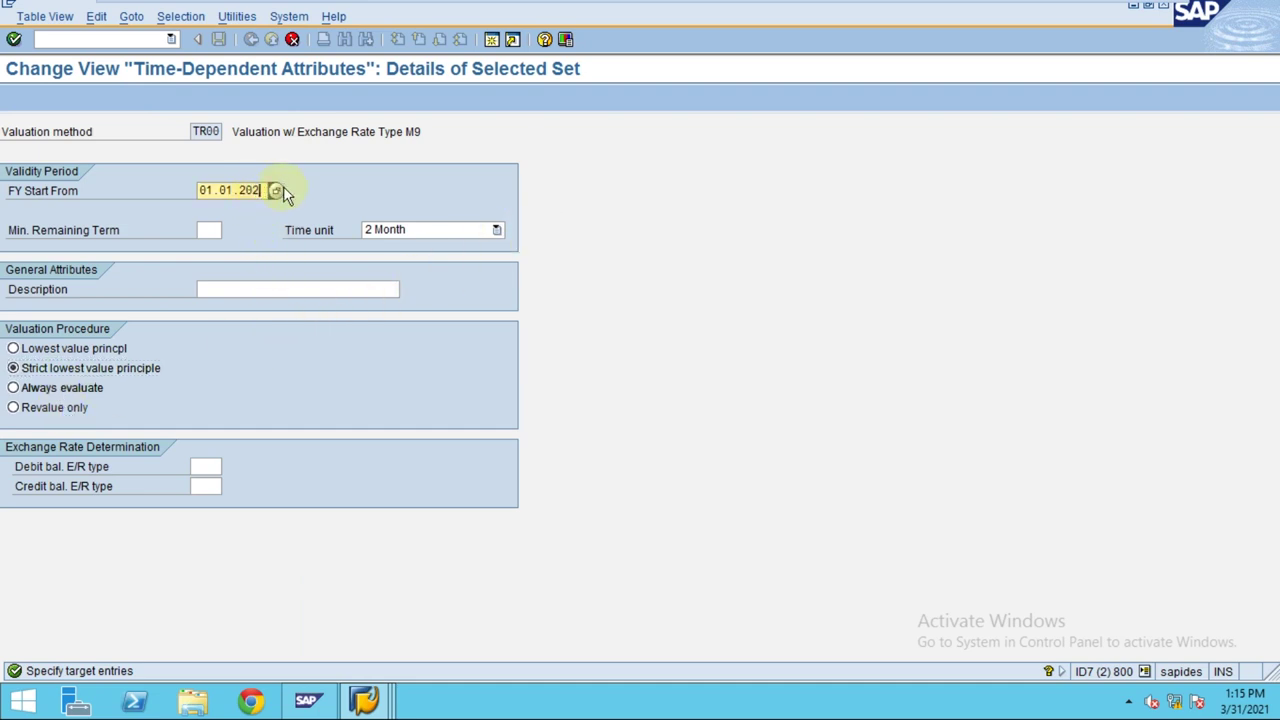
pyautogui.write('1')
pyautogui.press('Return')
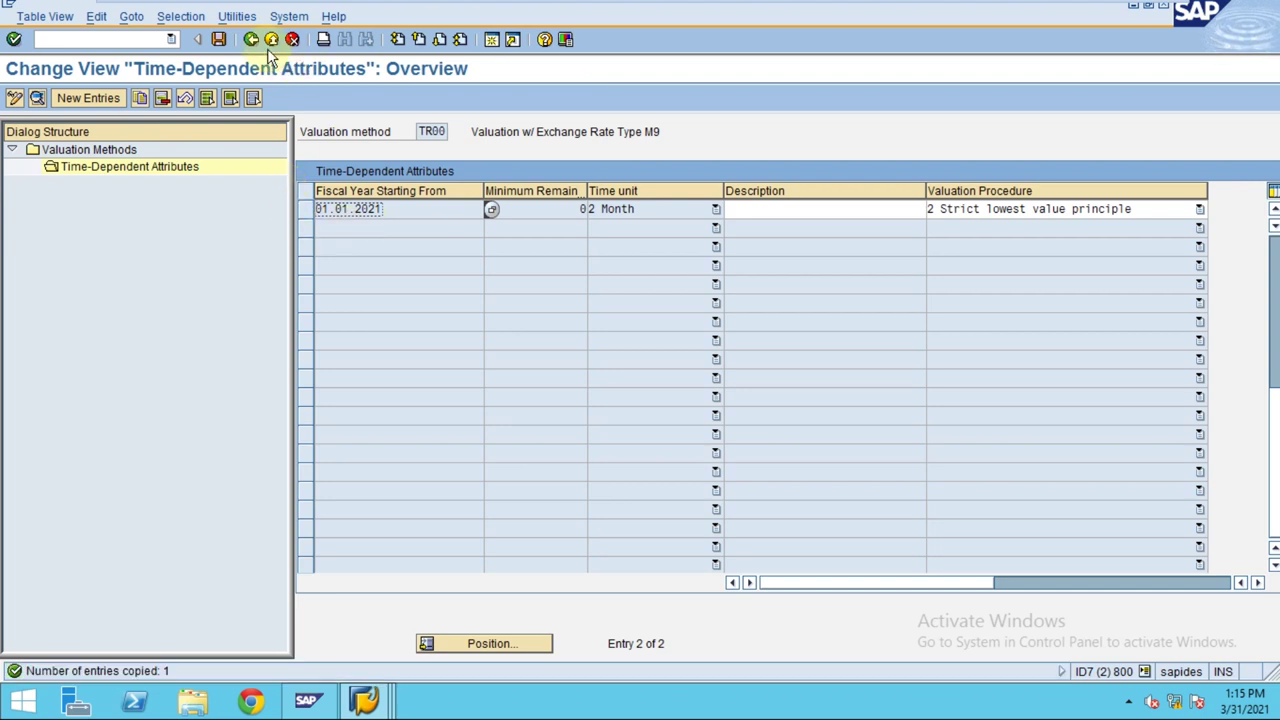
pyautogui.click(219, 39)
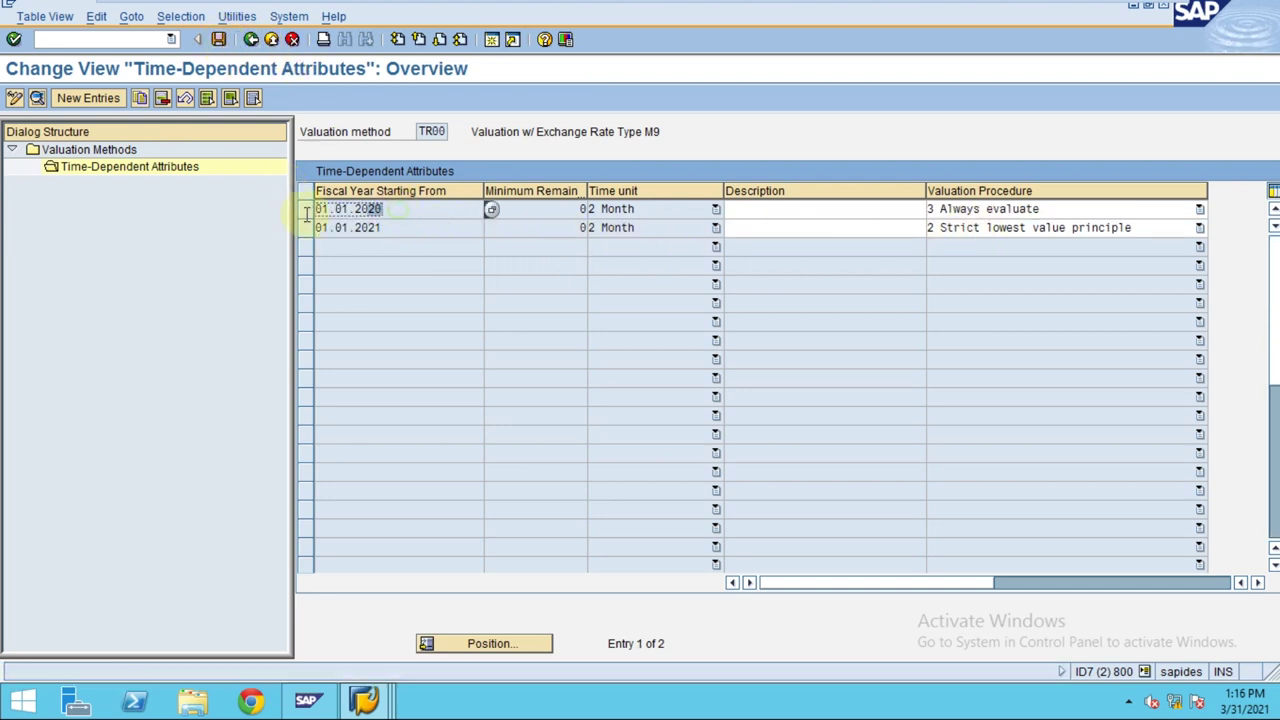
# Compare the start dates of both time-dependent entries and the valuation procedures available for each.
pyautogui.moveTo(307, 213); pyautogui.dragTo(298, 218)
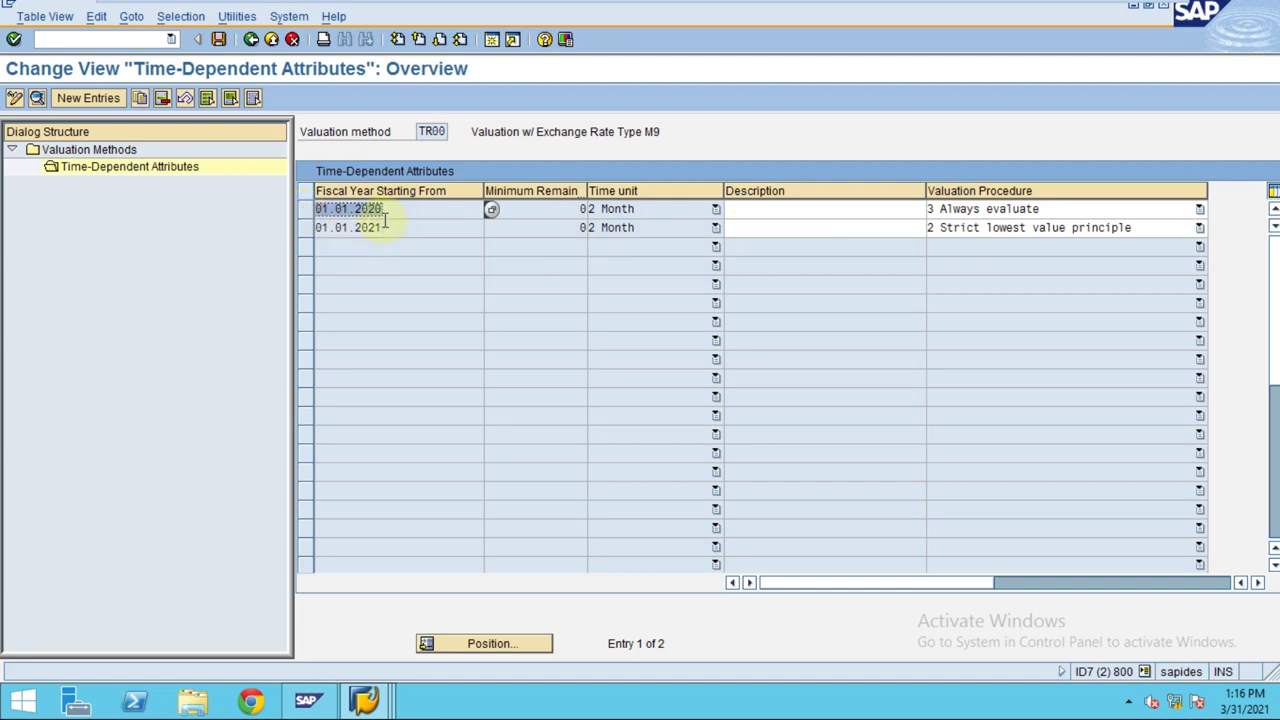
pyautogui.click(950, 211)
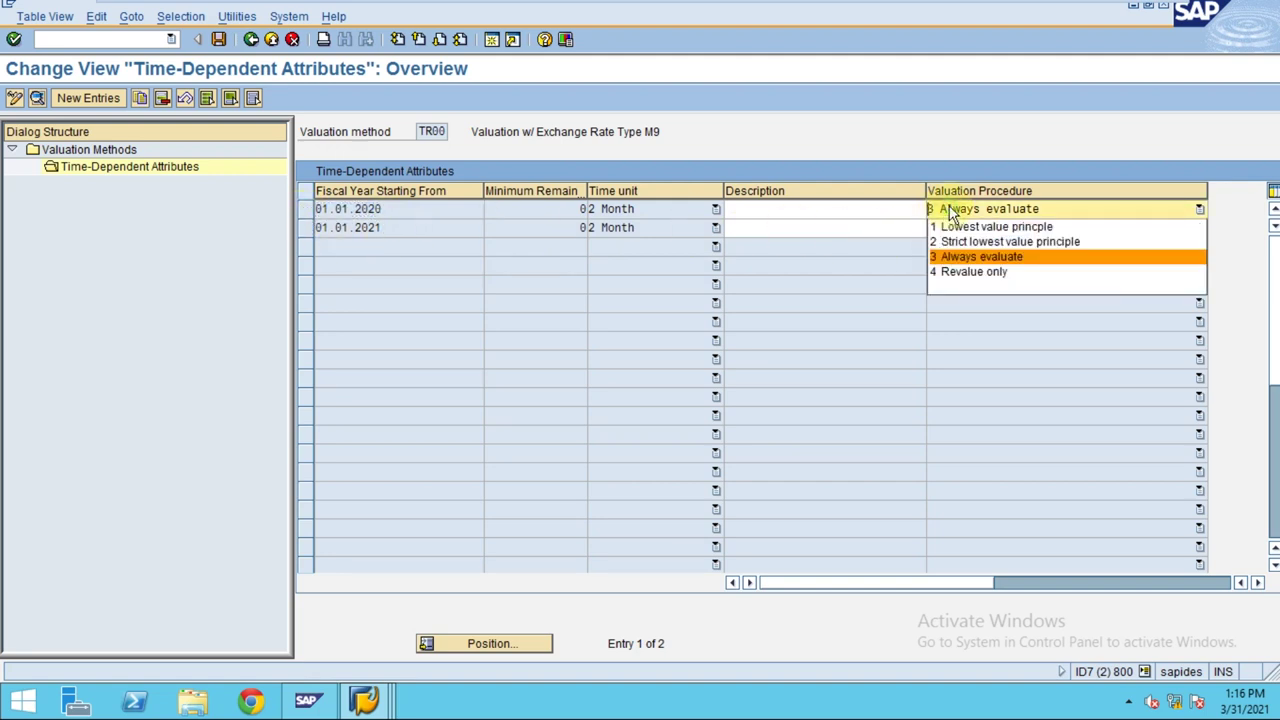
pyautogui.click(826, 224)
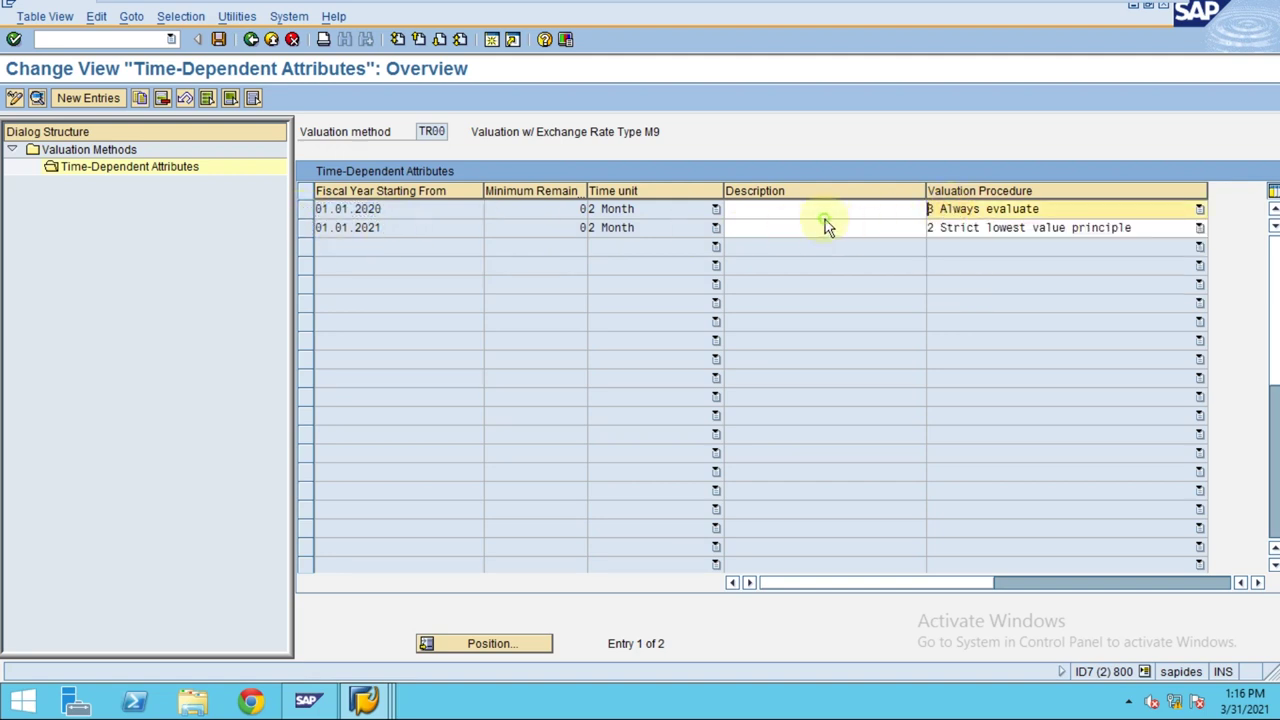
pyautogui.click(962, 234)
pyautogui.click(371, 232)
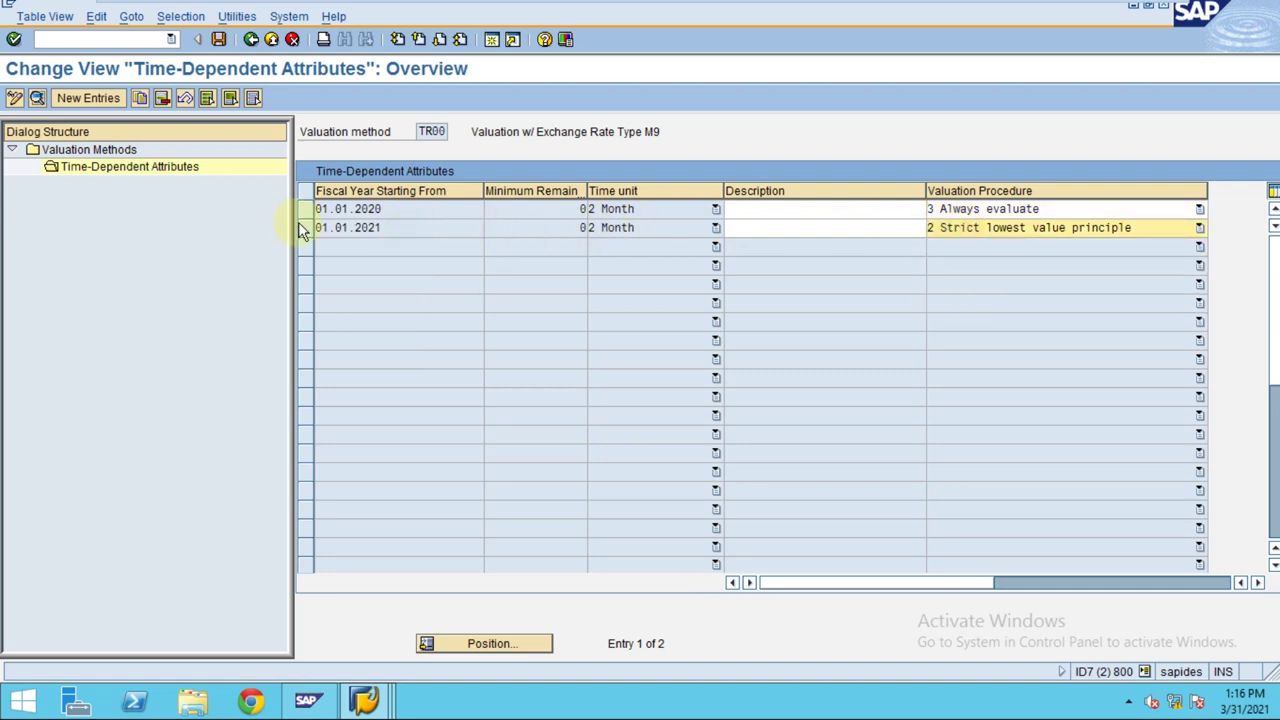
pyautogui.click(988, 229)
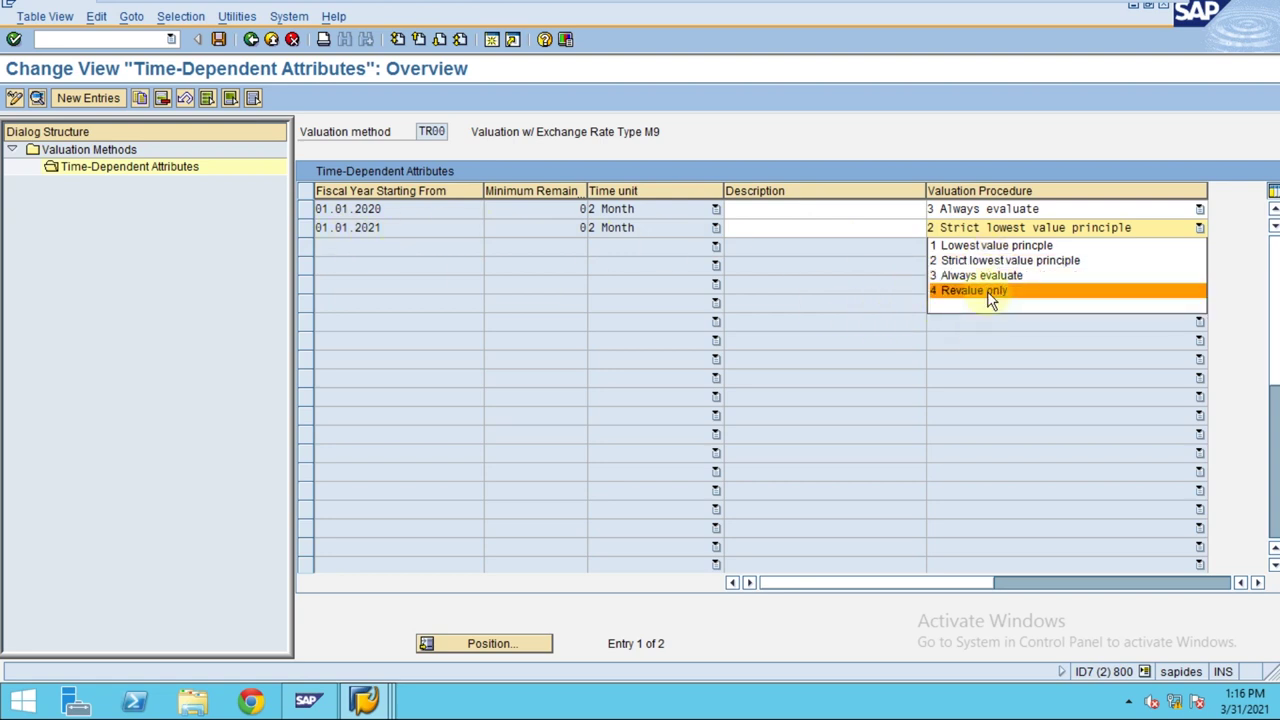
pyautogui.click(816, 237)
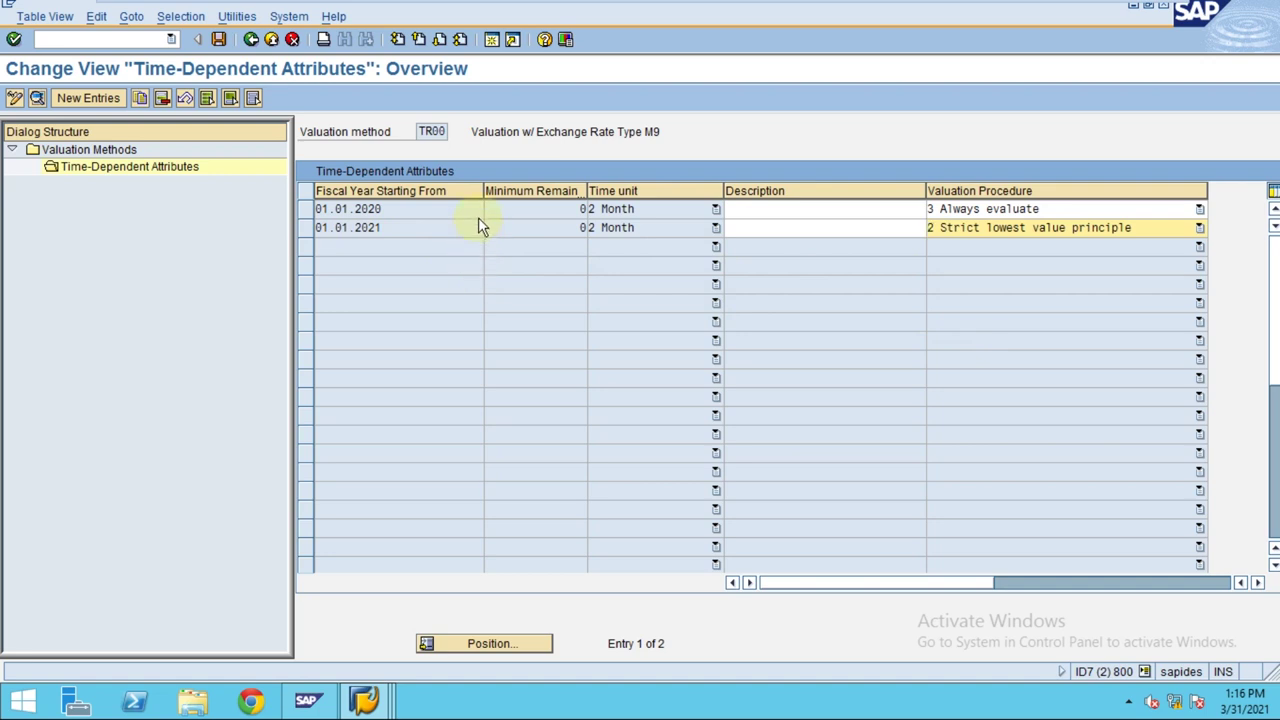
# Narrow the Fiscal Year Starting From column, widen the Minimum Remaining Term column, and save the table.
pyautogui.moveTo(482, 192); pyautogui.dragTo(459, 196)
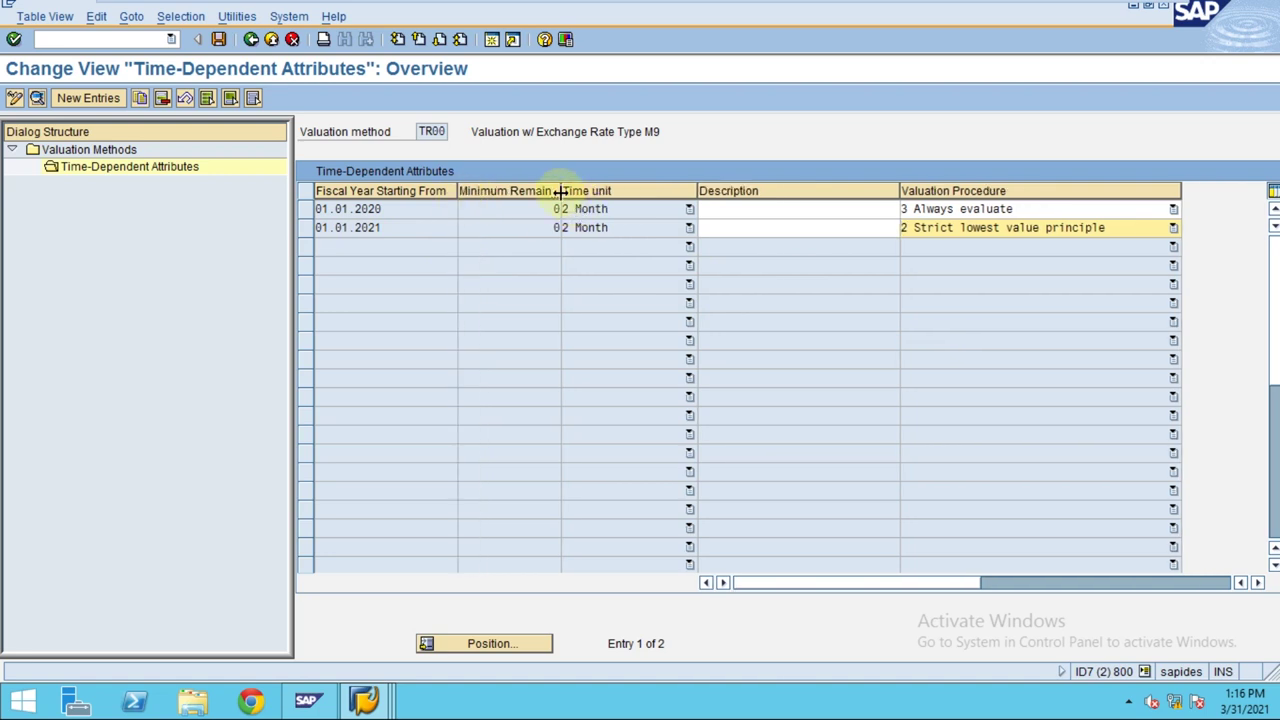
pyautogui.moveTo(560, 192); pyautogui.dragTo(620, 191)
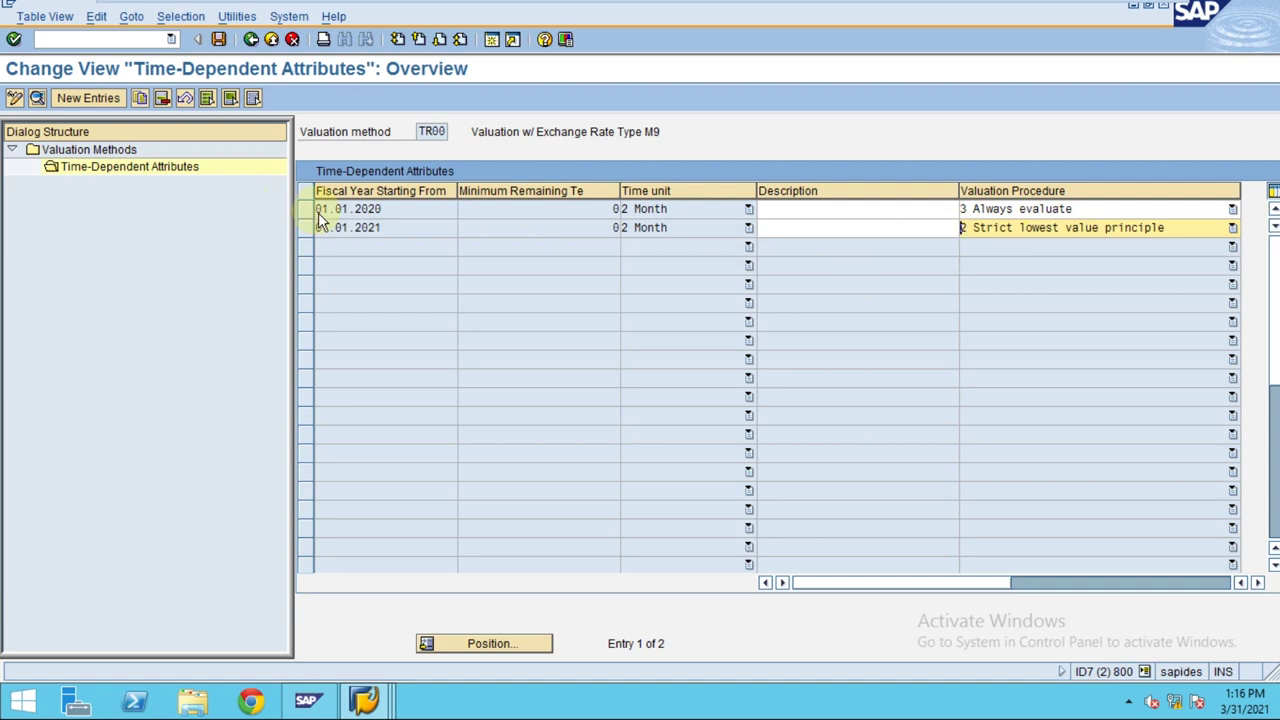
pyautogui.click(218, 39)
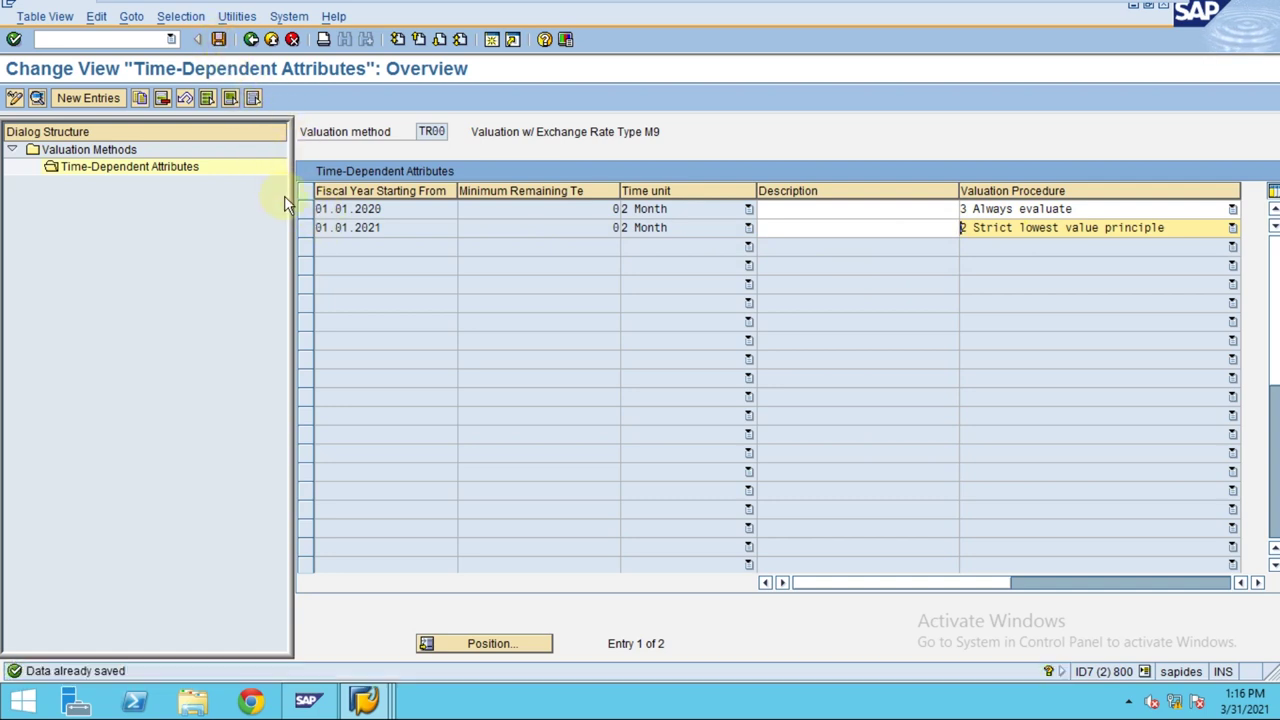
# Leave the valuation methods, return to the implementation guide, and take the virtual machine out of full-screen view.
pyautogui.click(251, 40)
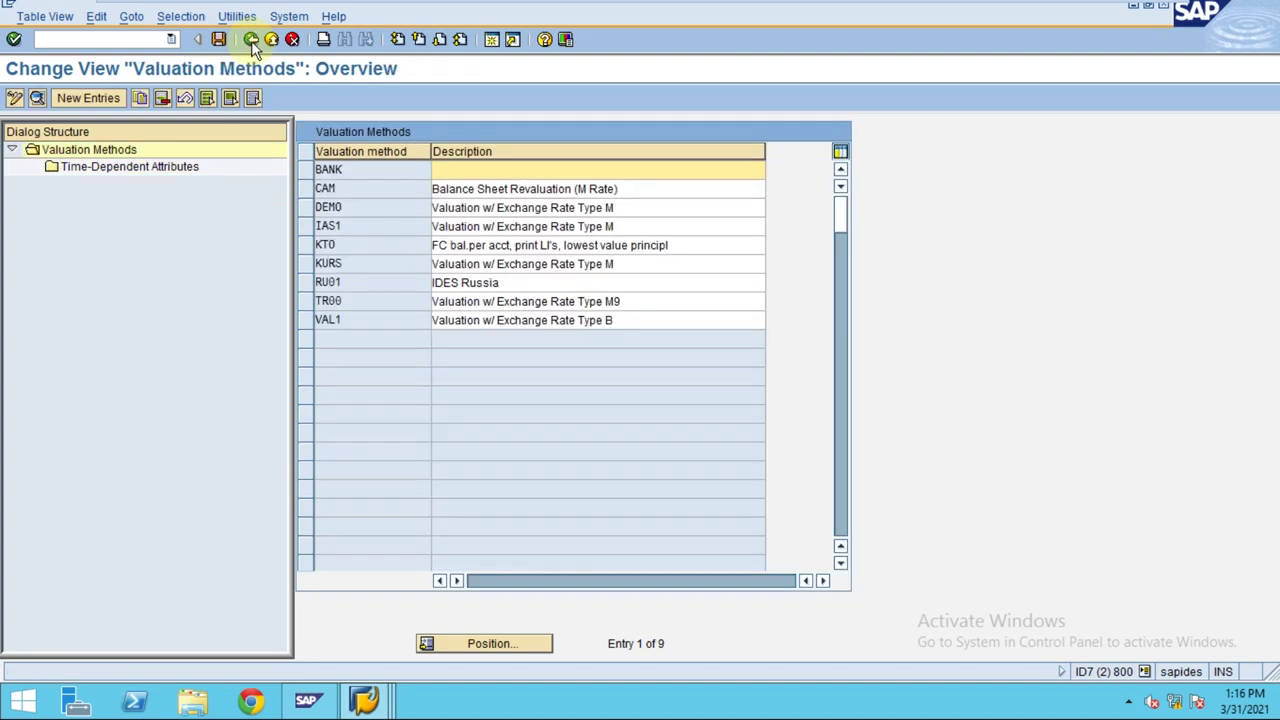
pyautogui.click(251, 40)
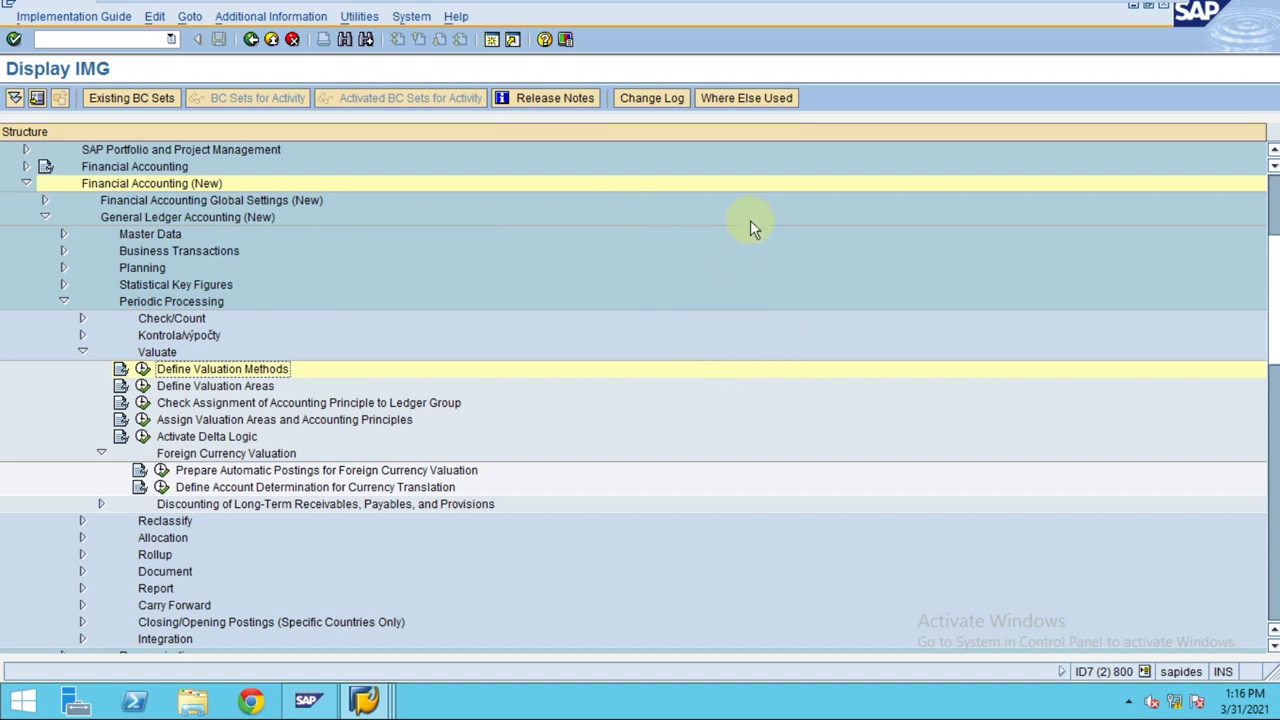
pyautogui.moveTo(855, 5)
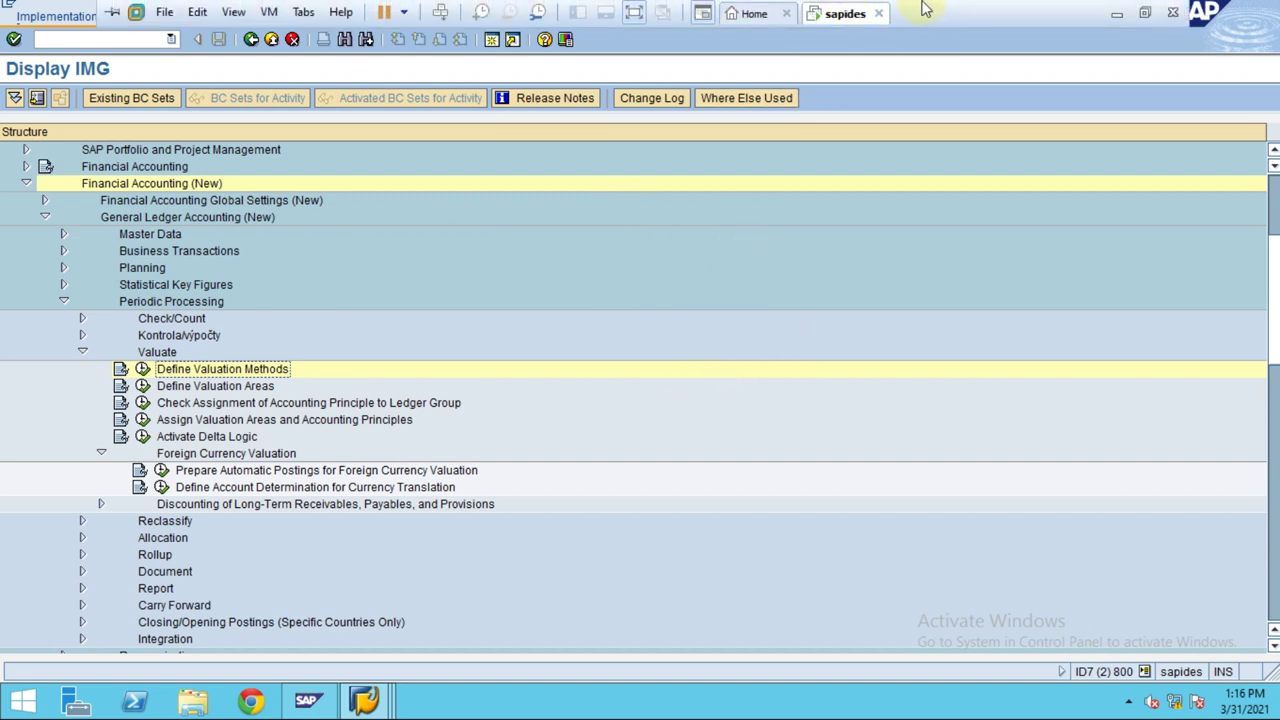
pyautogui.click(633, 13)
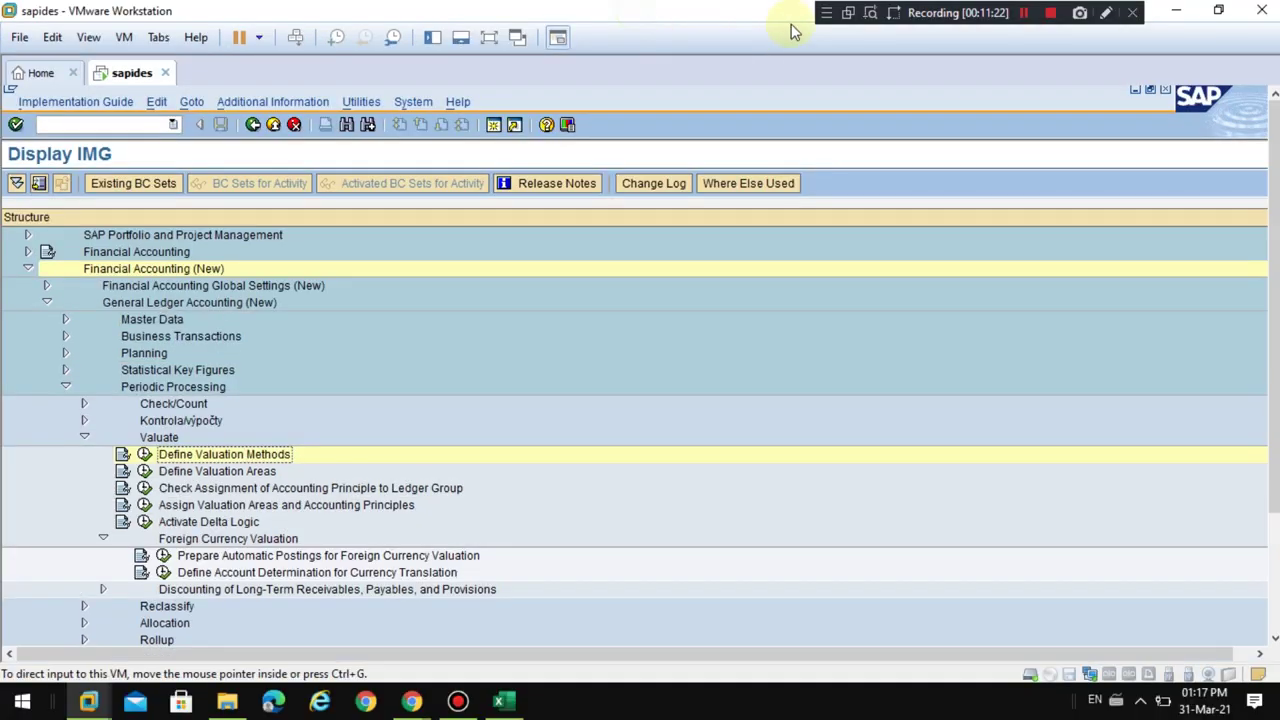